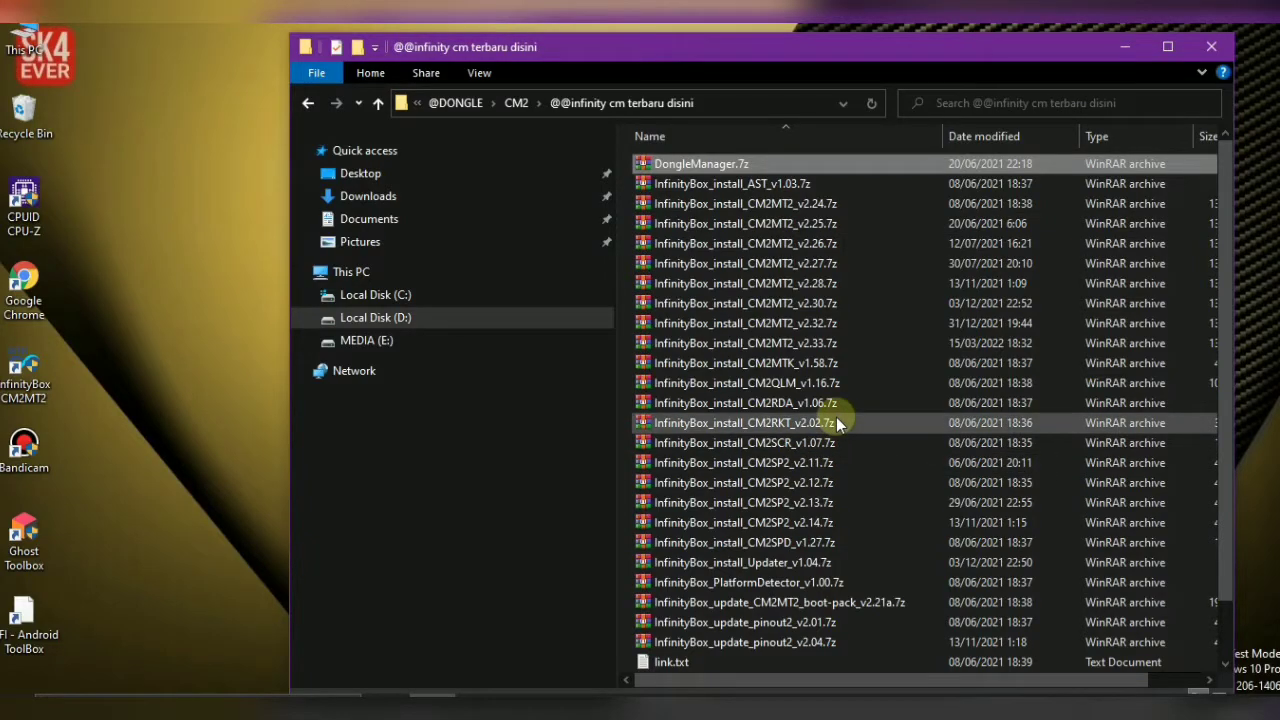
# Open the InfinityBox_install_CM2SP2_v2.14.7z archive and unlock it with the archive password
pyautogui.click(837, 521)
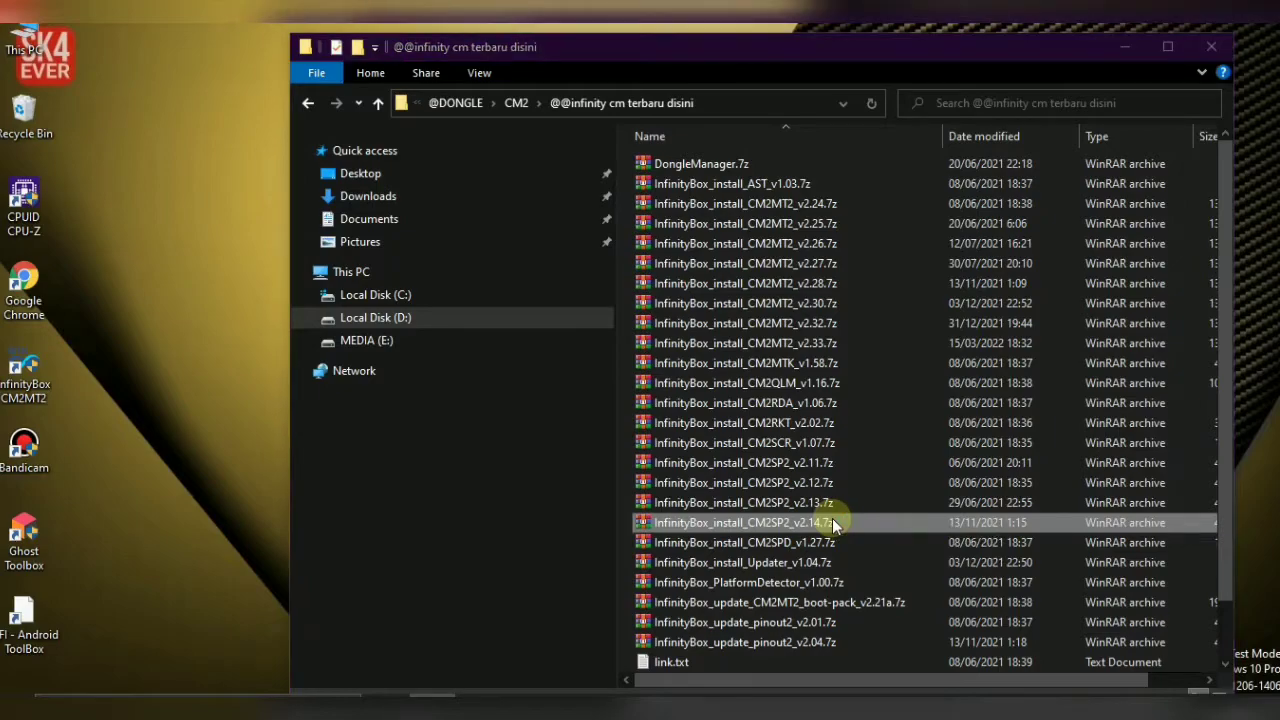
pyautogui.write('1234')
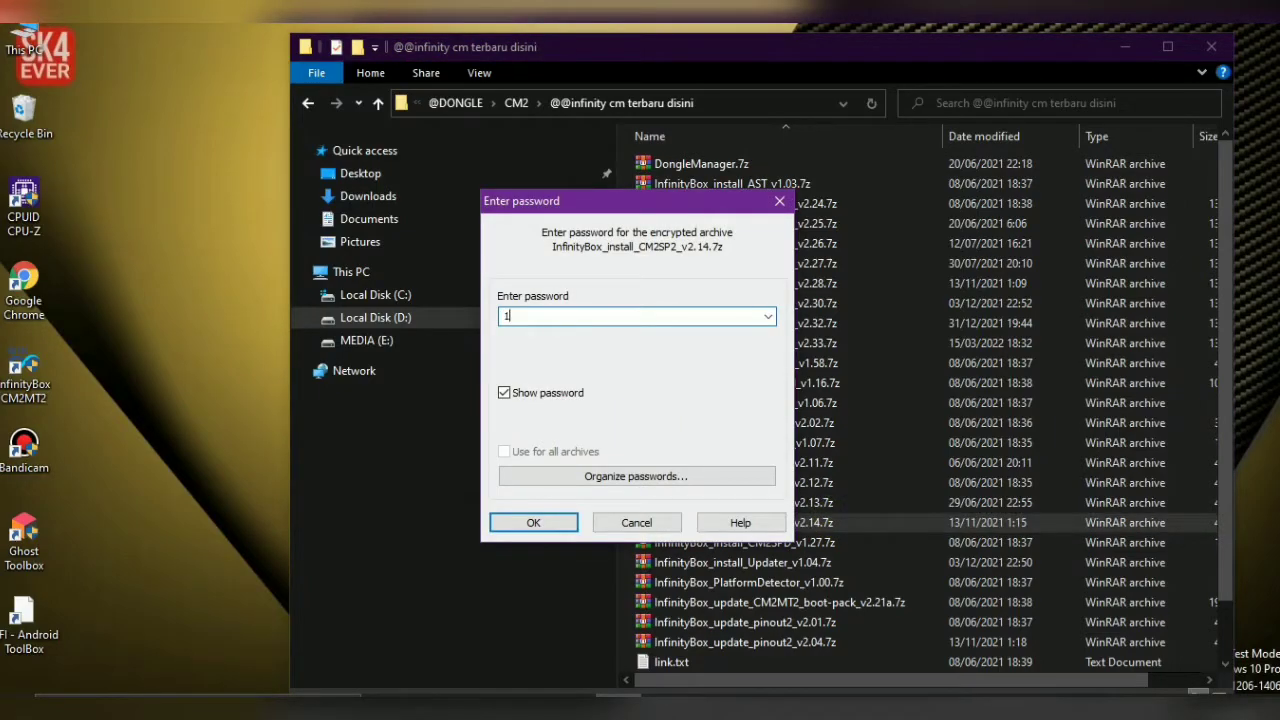
pyautogui.write('5678')
pyautogui.press('Return')
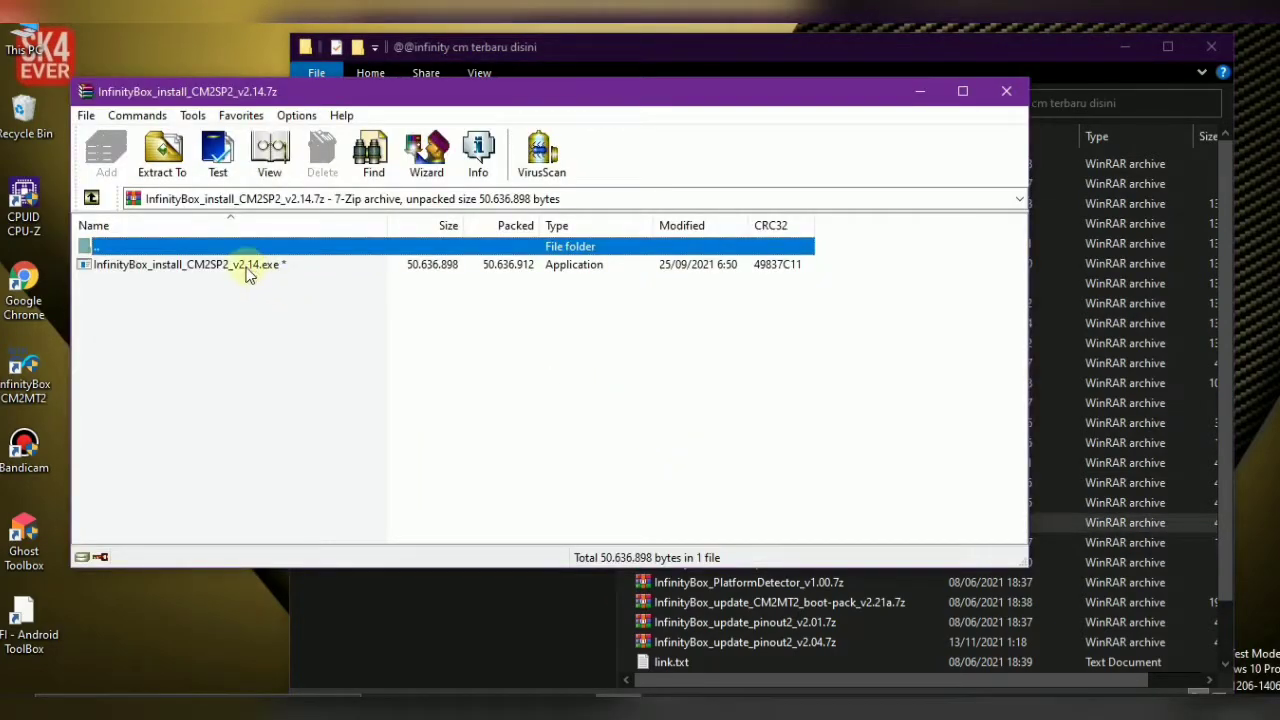
# Run InfinityBox_install_CM2SP2_v2.14.exe from the archive and bring its setup window forward
pyautogui.doubleClick(249, 268)
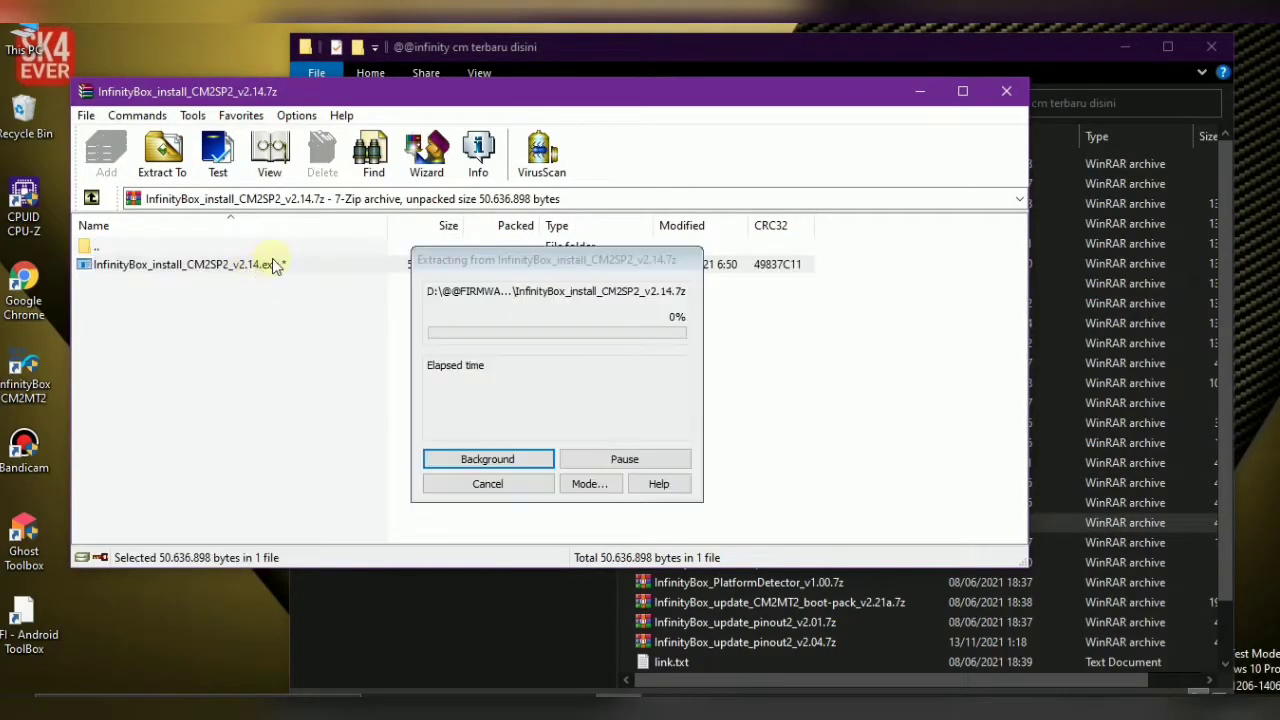
pyautogui.click(1050, 42)
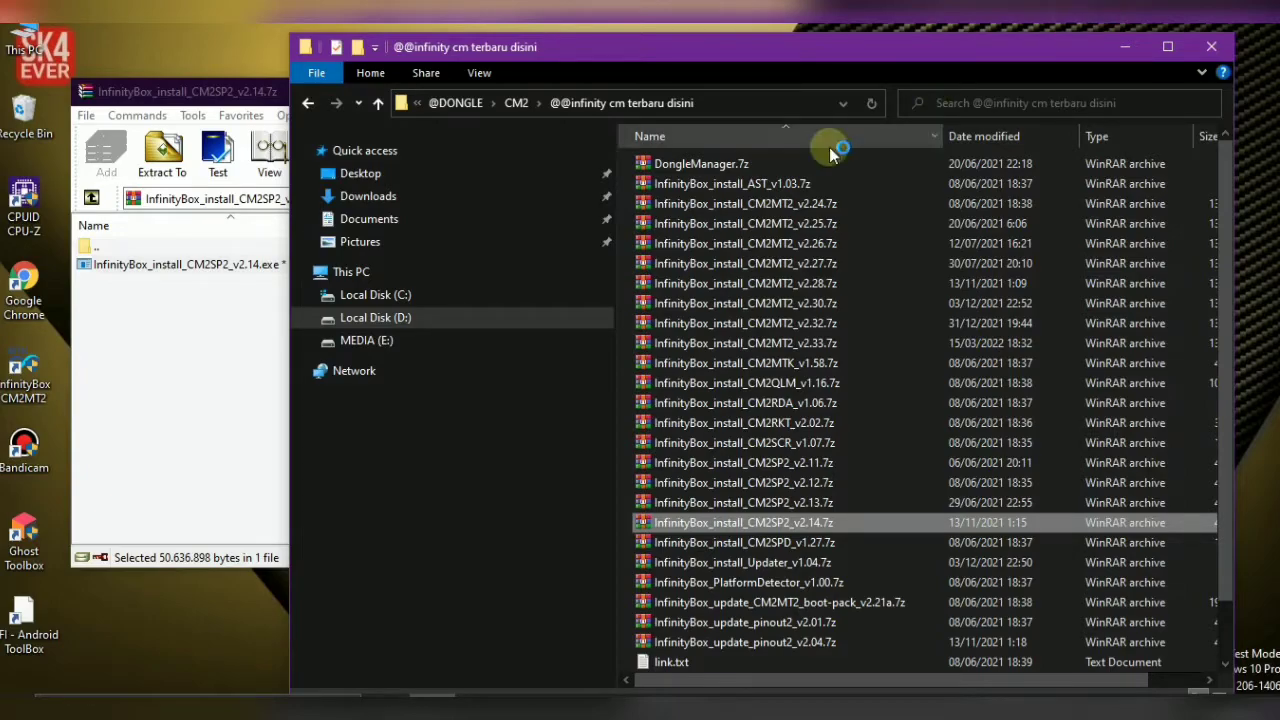
pyautogui.click(194, 380)
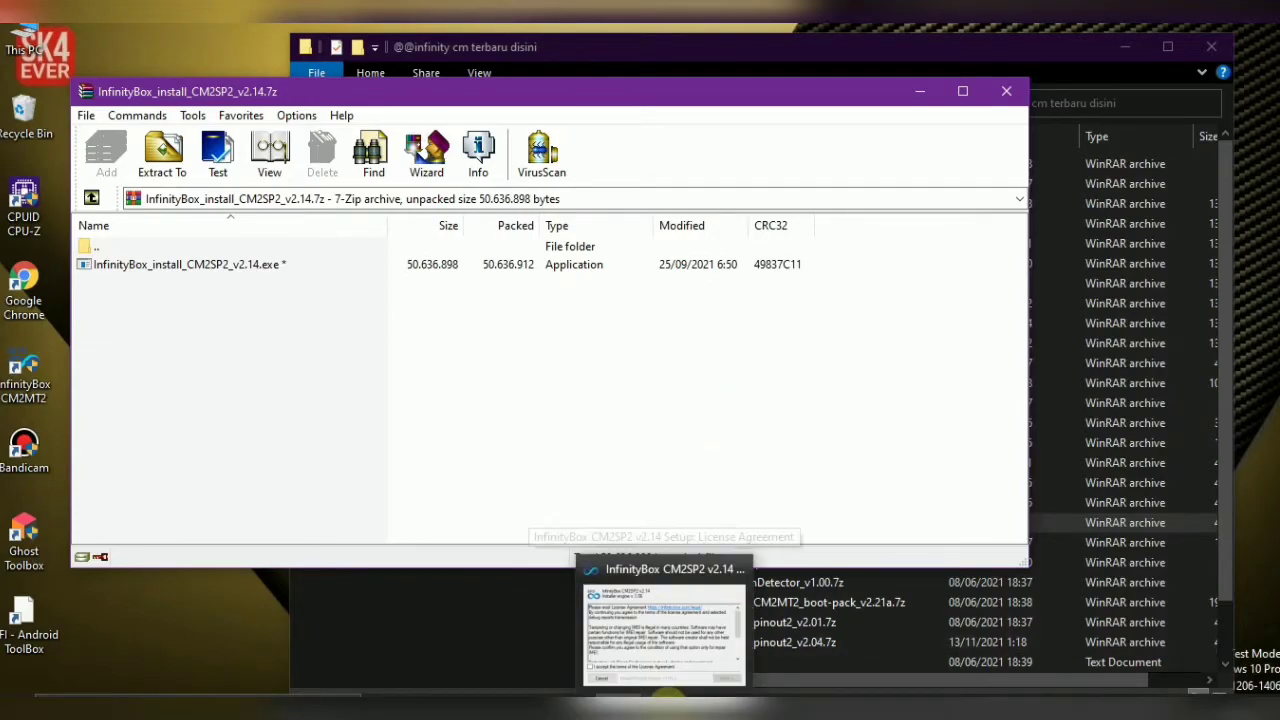
# Accept the license agreement and install CM2SP2 v2.14 to c:\InfinityBox\CM2SP2 with default settings
pyautogui.click(666, 700)
pyautogui.click(617, 442)
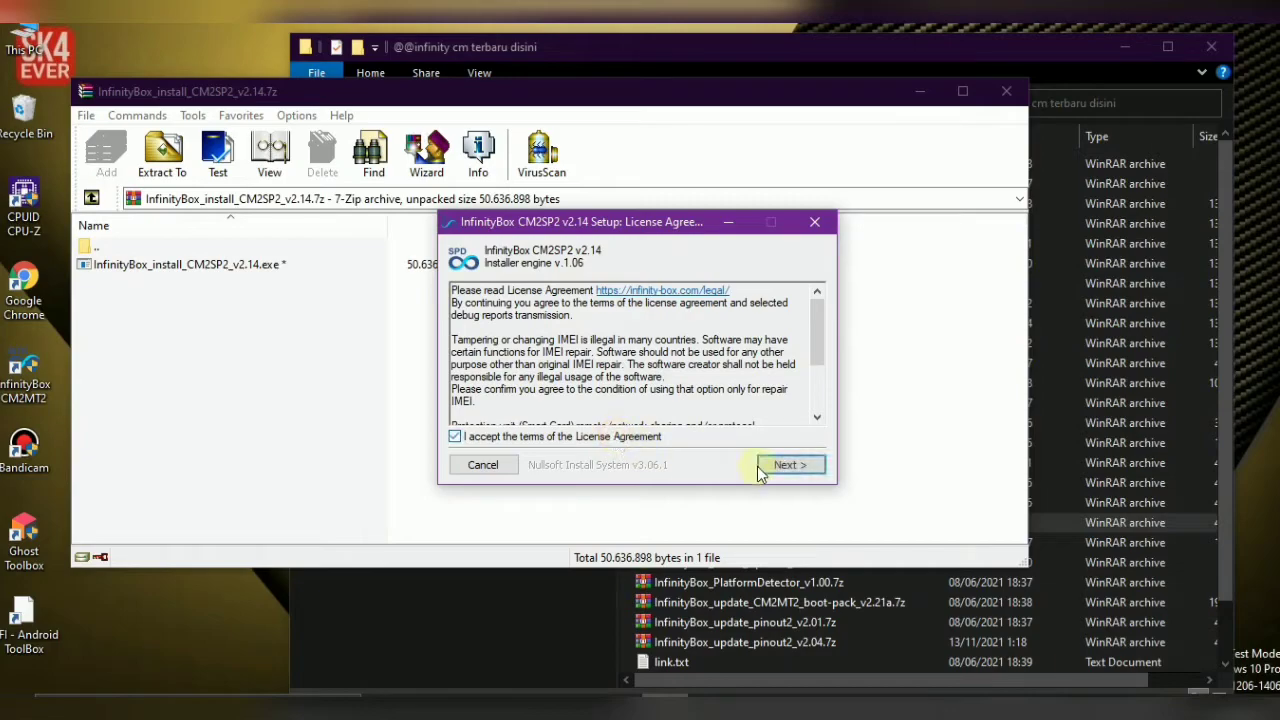
pyautogui.click(782, 466)
pyautogui.click(782, 466)
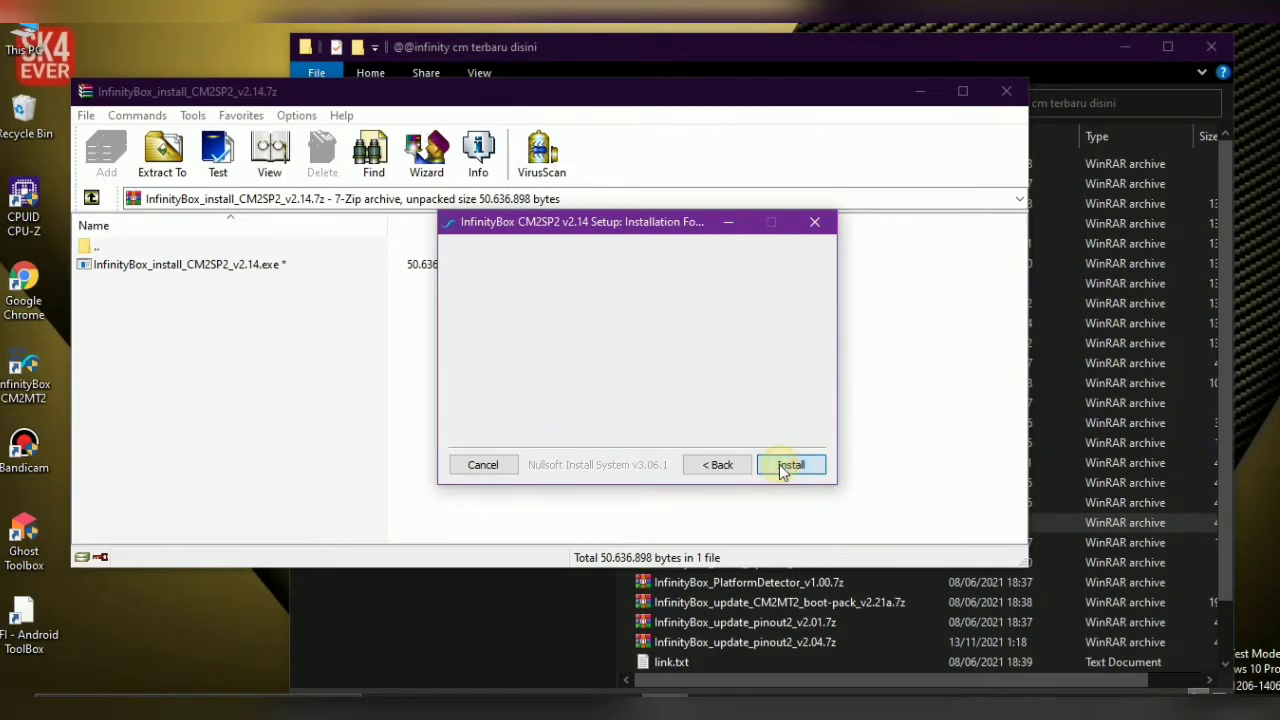
pyautogui.click(782, 466)
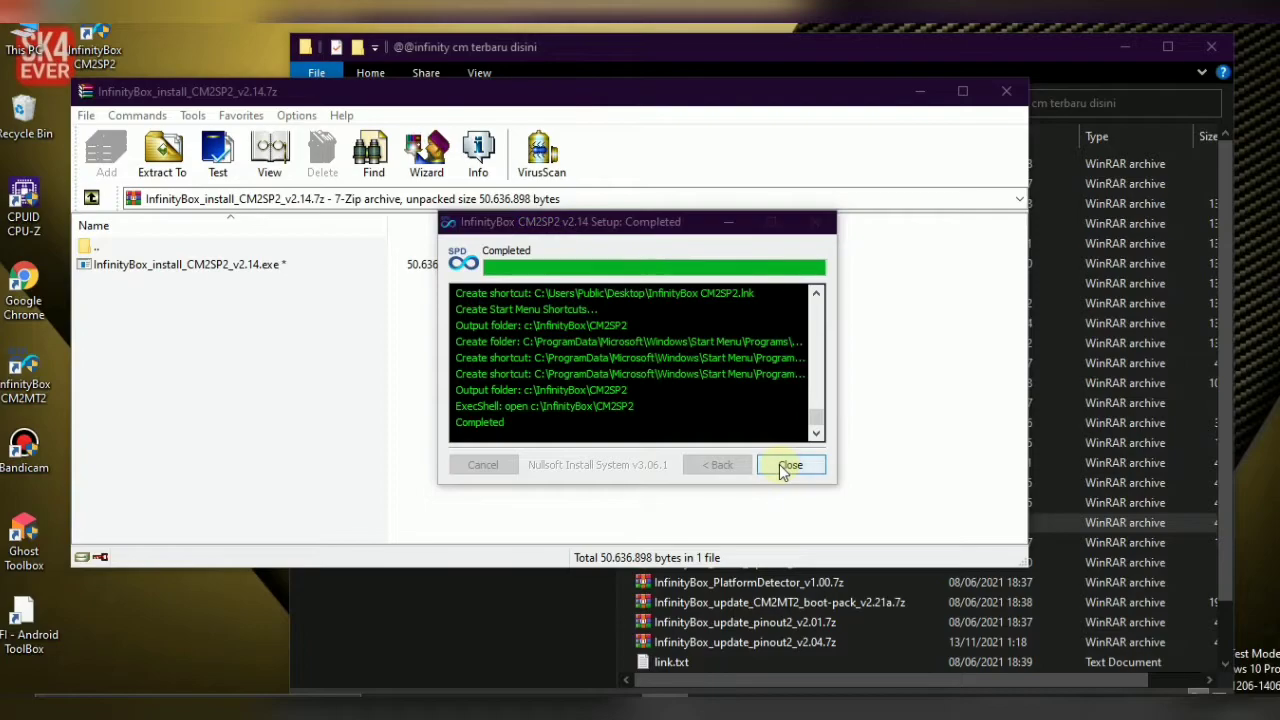
# Close the completed InfinityBox CM2SP2 v2.14 setup dialog
pyautogui.click(789, 466)
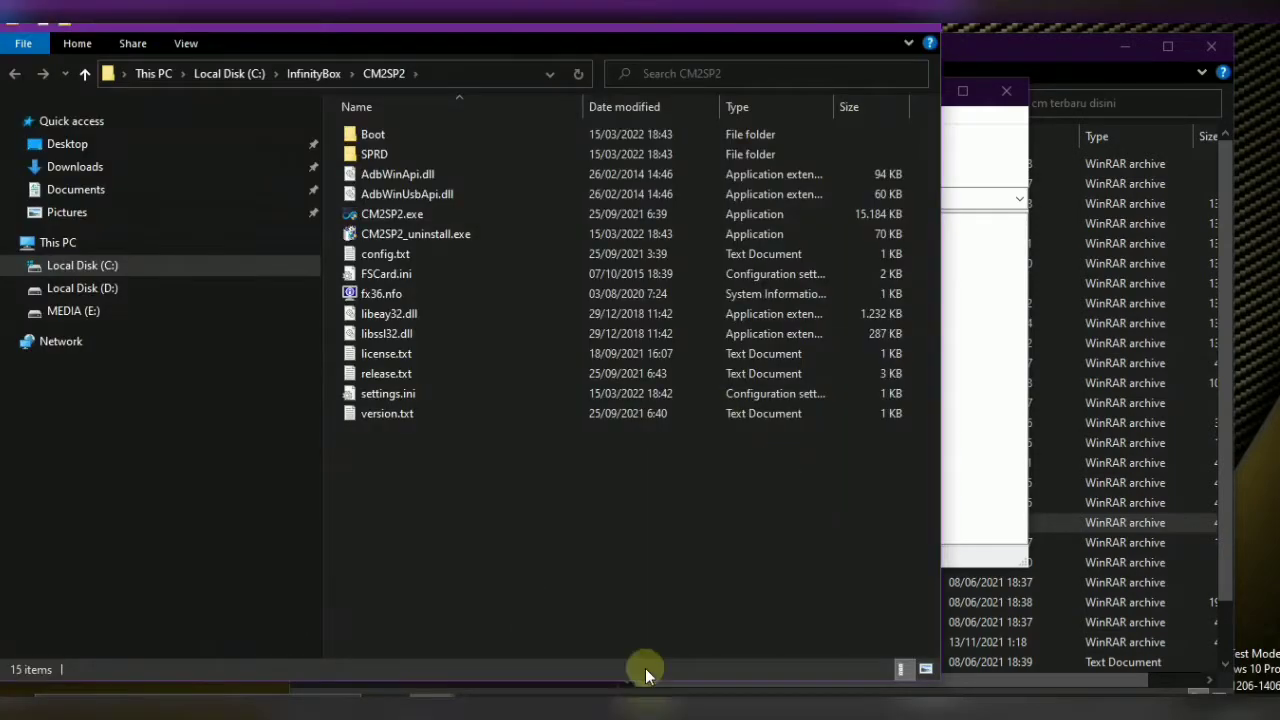
pyautogui.click(668, 706)
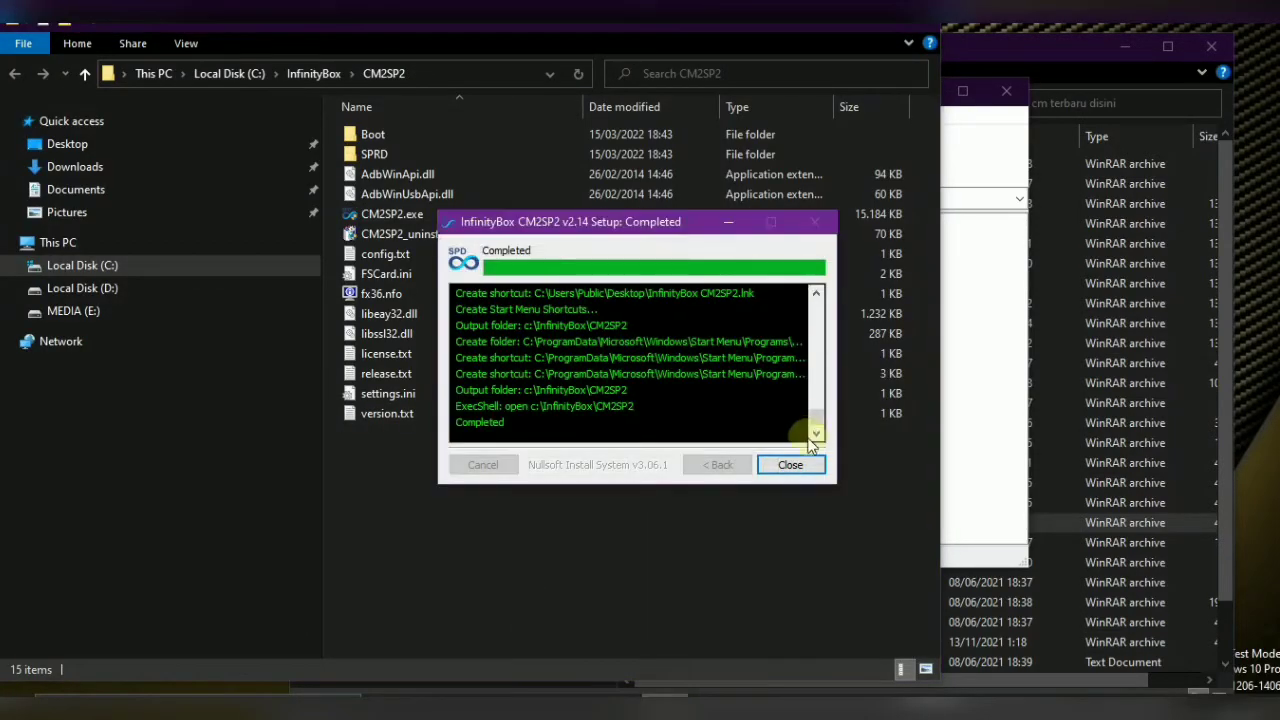
pyautogui.click(790, 466)
# Browse C:\InfinityBox\CM2SP2 and its Boot folder, then minimize the Explorer window
pyautogui.click(395, 218)
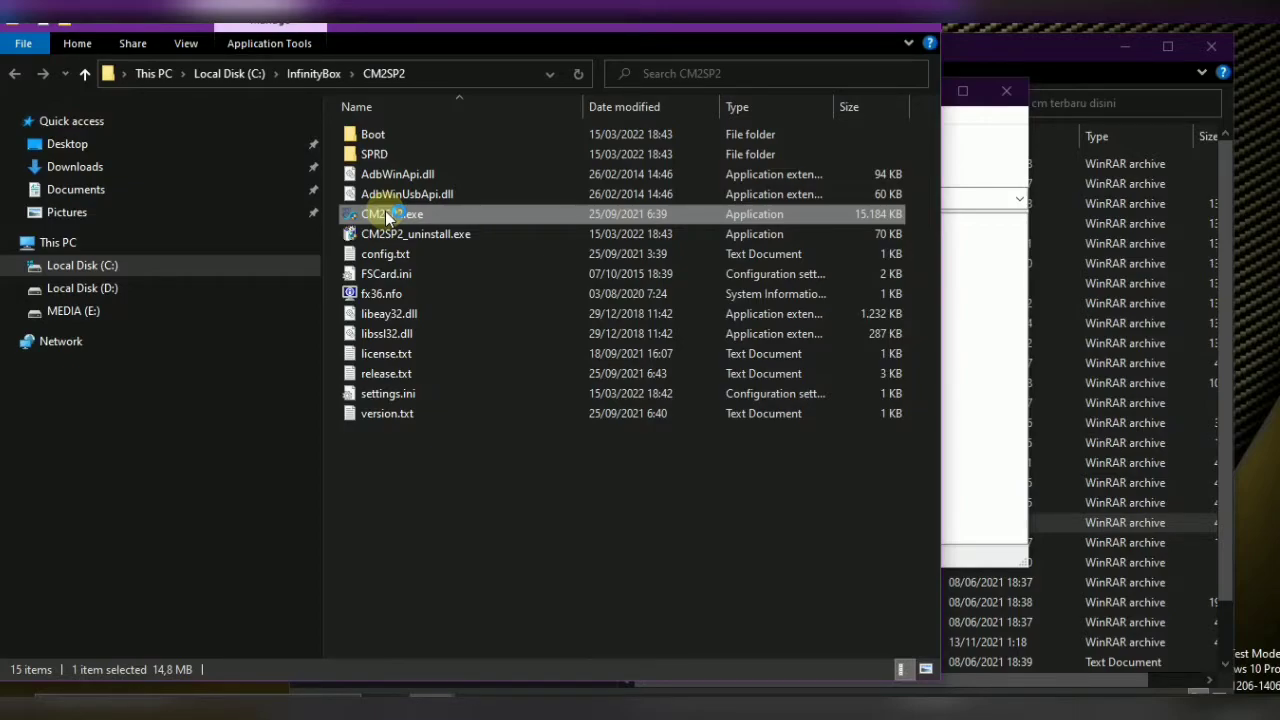
pyautogui.click(367, 133)
pyautogui.doubleClick(367, 133)
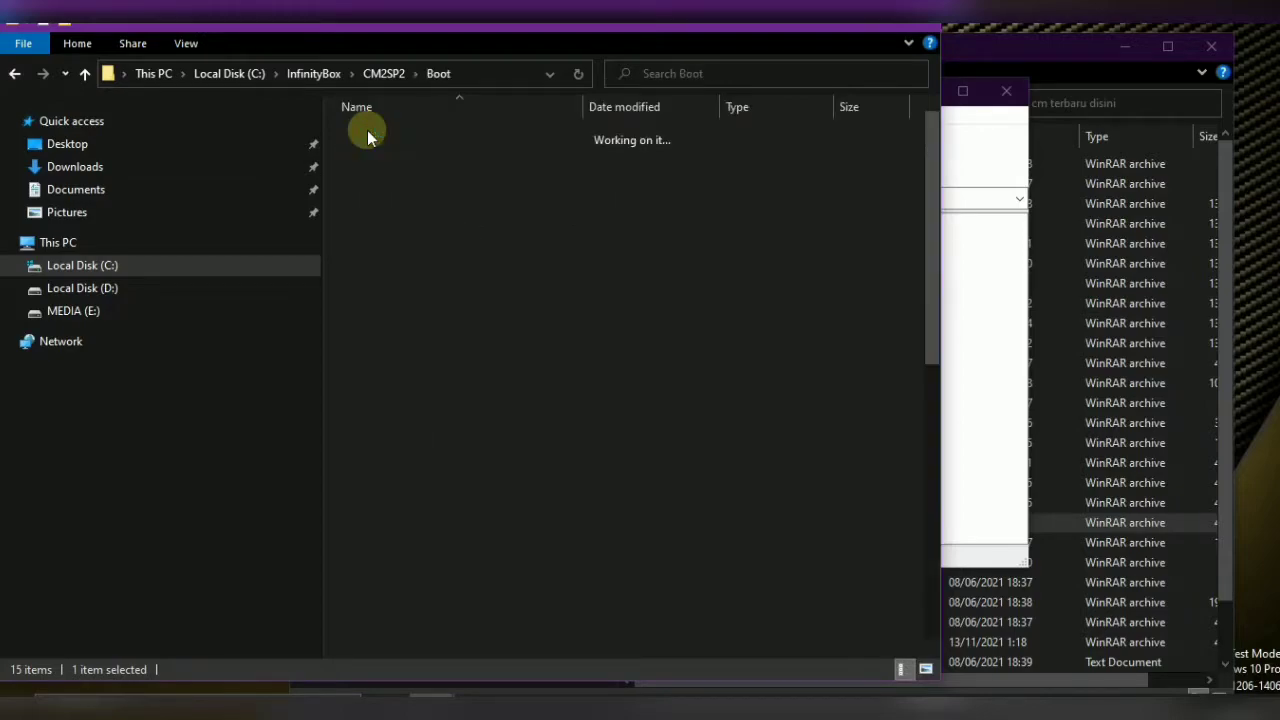
pyautogui.click(18, 77)
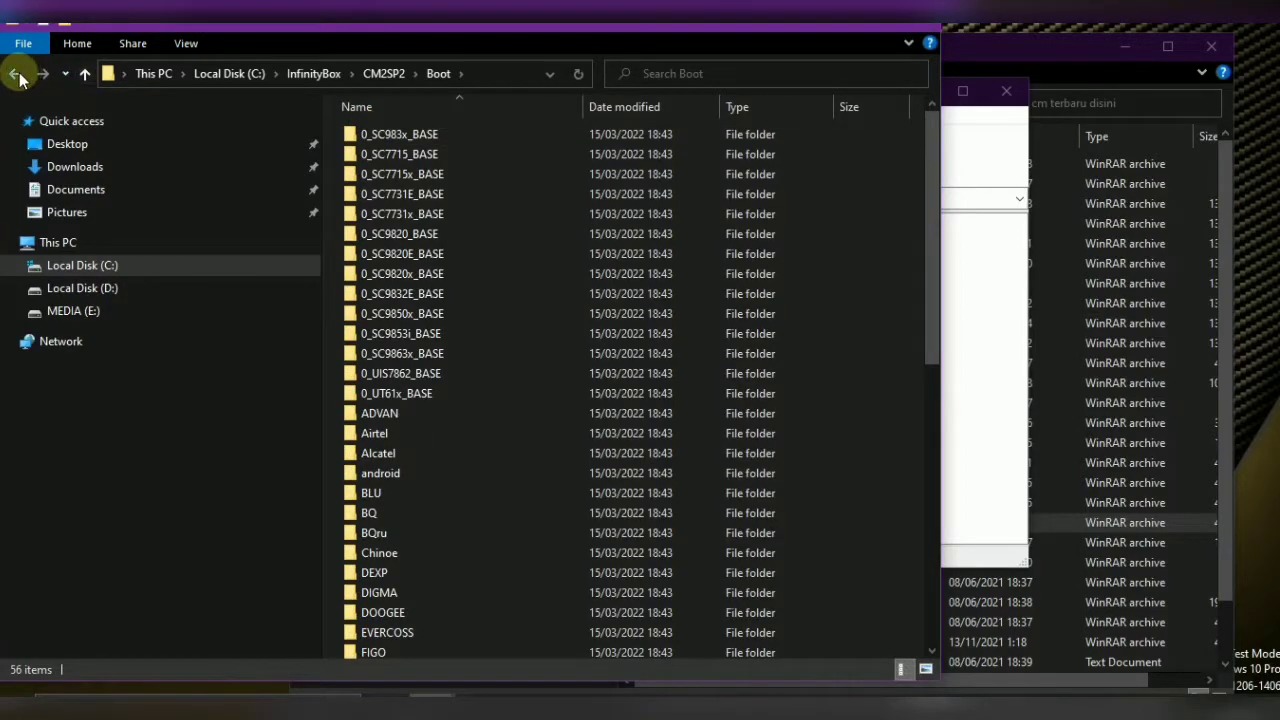
pyautogui.click(836, 24)
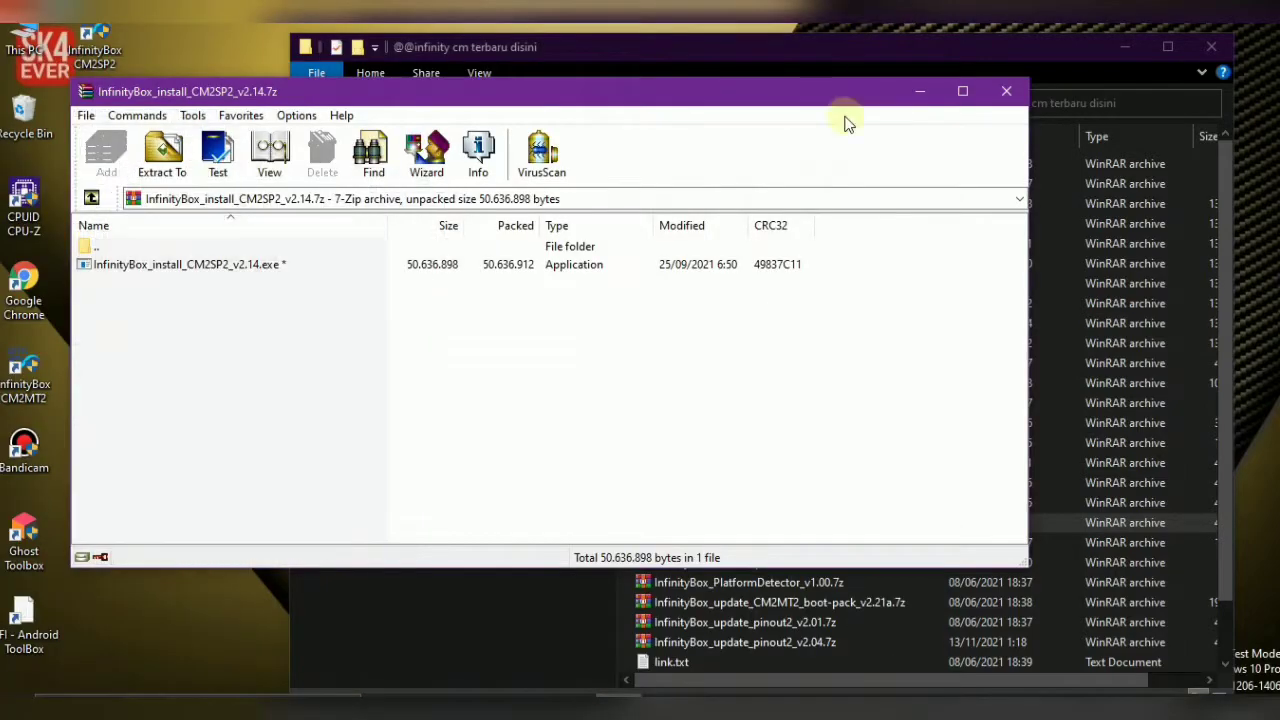
# Close the WinRAR window for InfinityBox_install_CM2SP2_v2.14.7z
pyautogui.click(1006, 93)
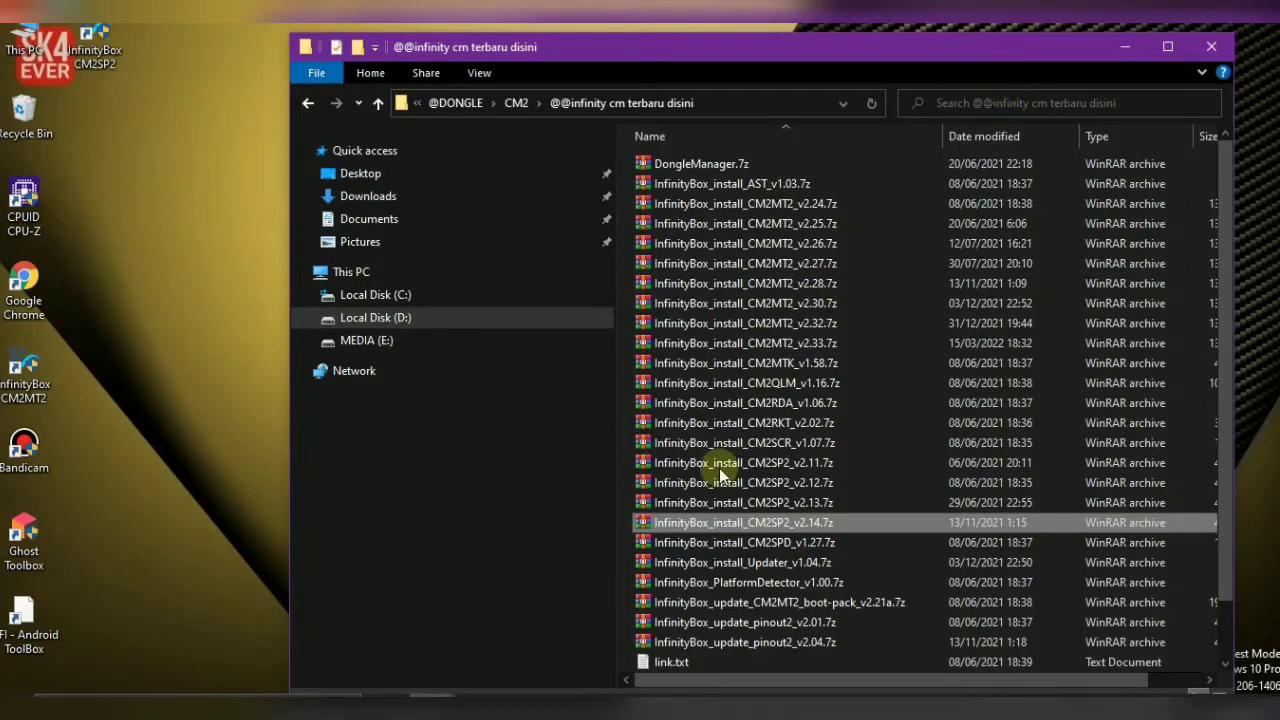
# Bring the CM2SP2 window forward and set the CPU platform to Symphony
pyautogui.moveTo(605, 692)
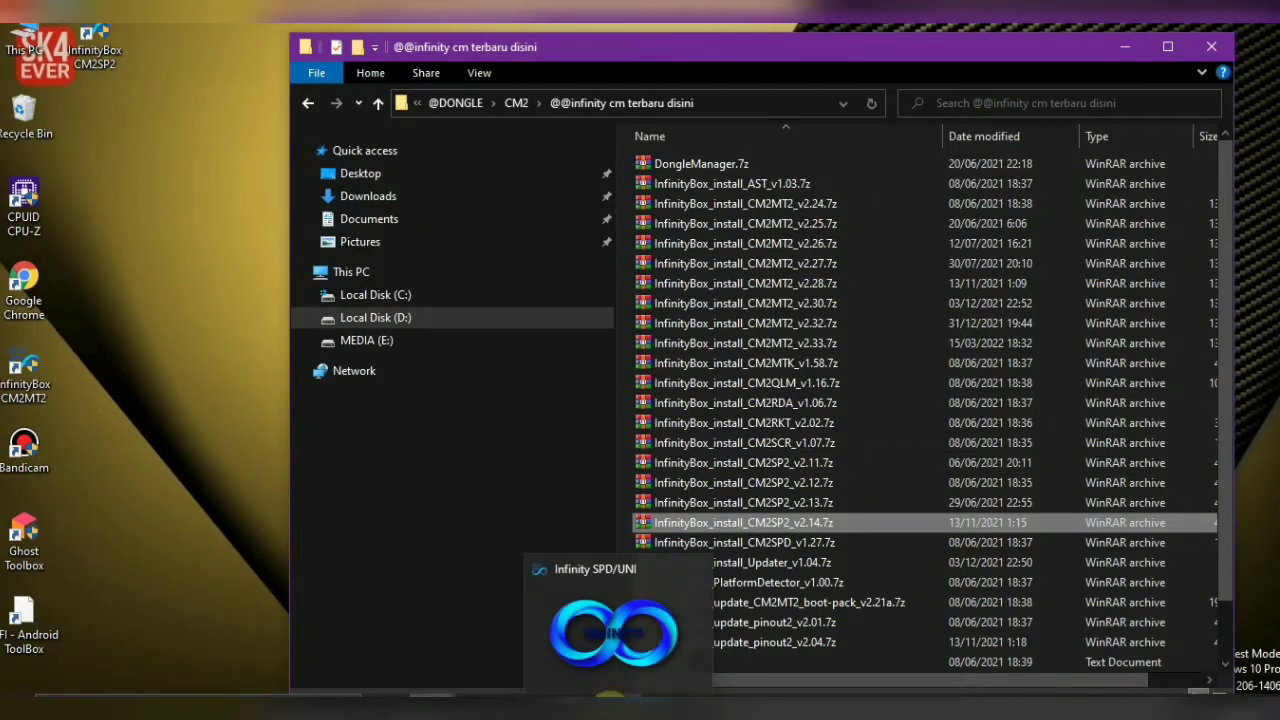
pyautogui.click(610, 696)
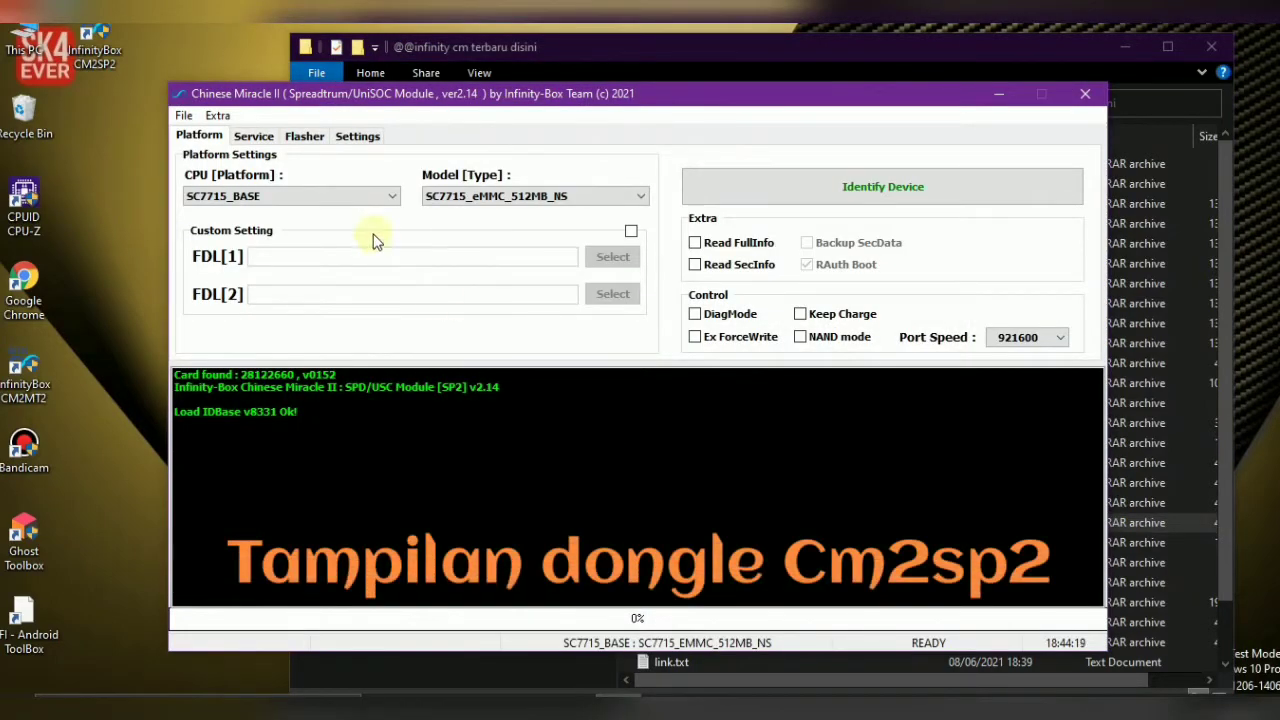
pyautogui.click(348, 196)
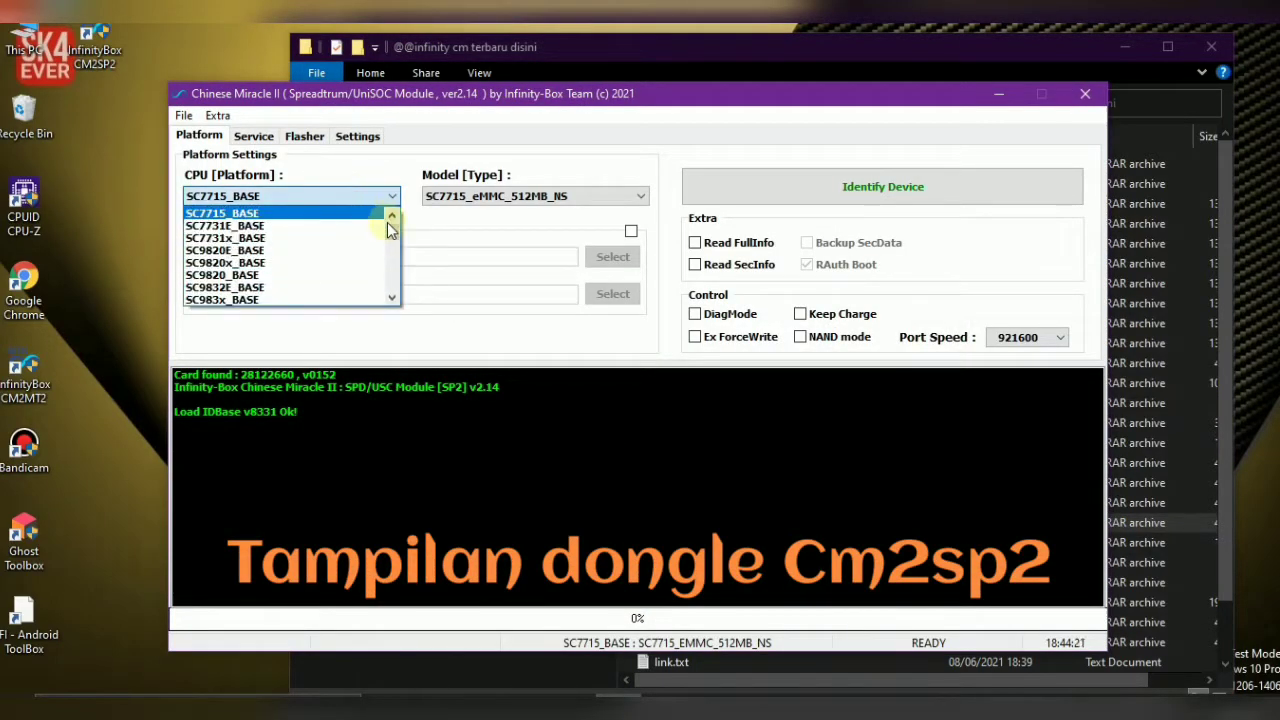
pyautogui.moveTo(391, 228); pyautogui.dragTo(392, 274)
pyautogui.click(330, 240)
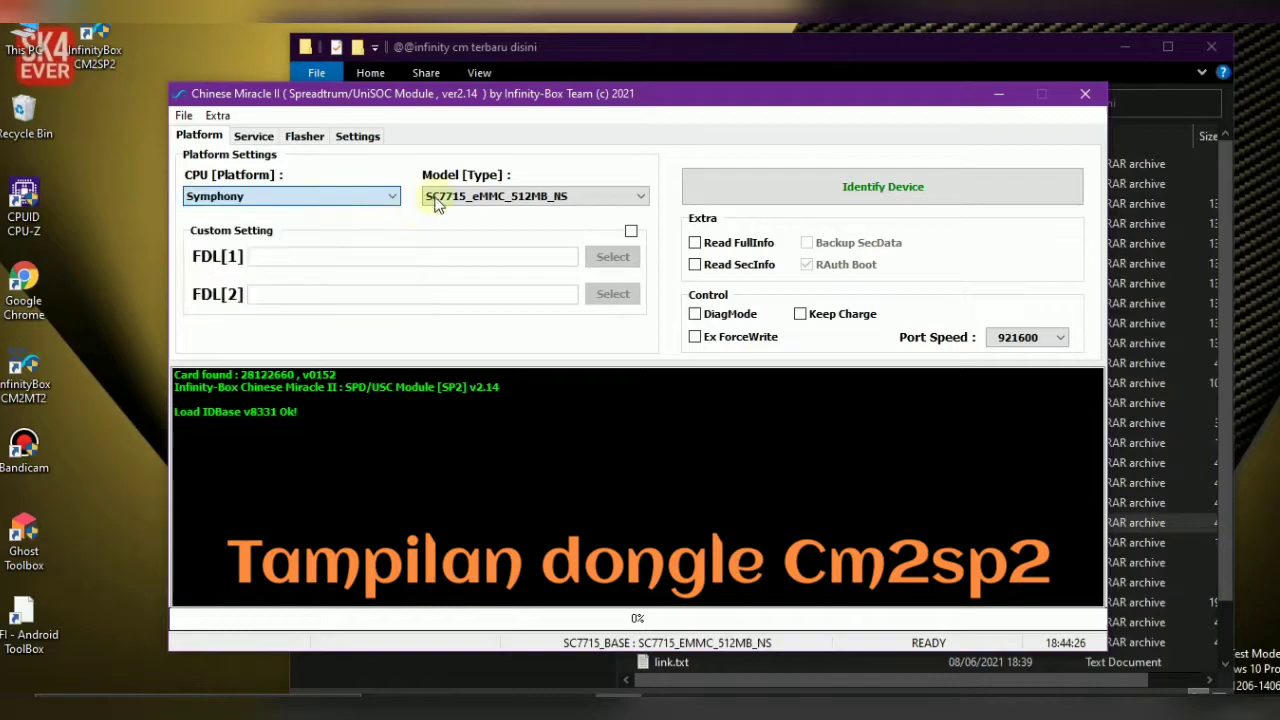
# Keep i68 as the model type and switch to the Service functions
pyautogui.click(445, 196)
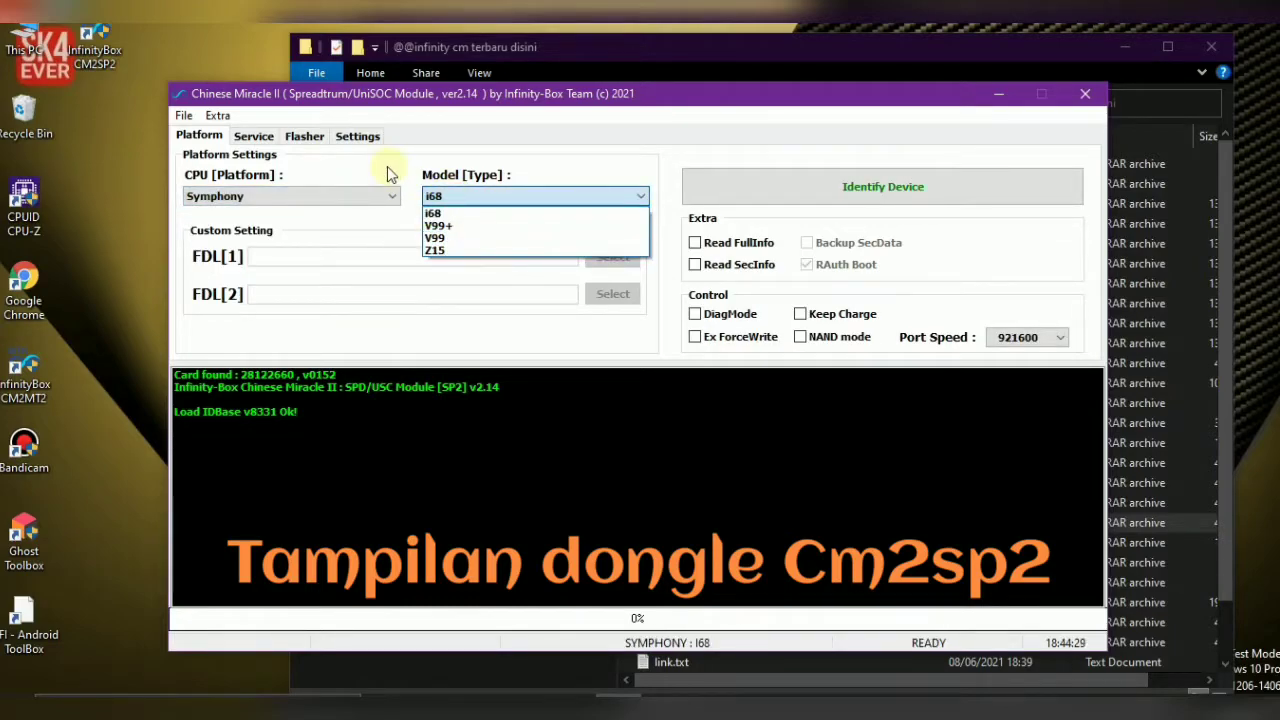
pyautogui.click(250, 140)
pyautogui.click(251, 138)
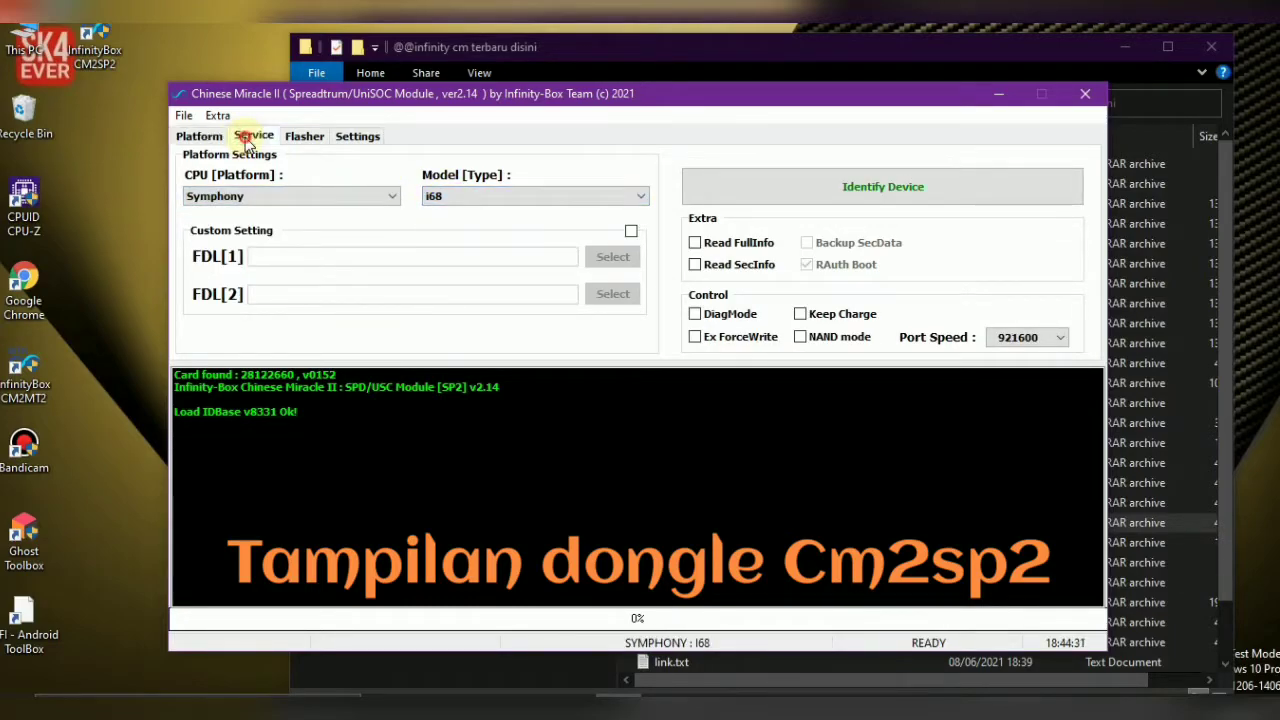
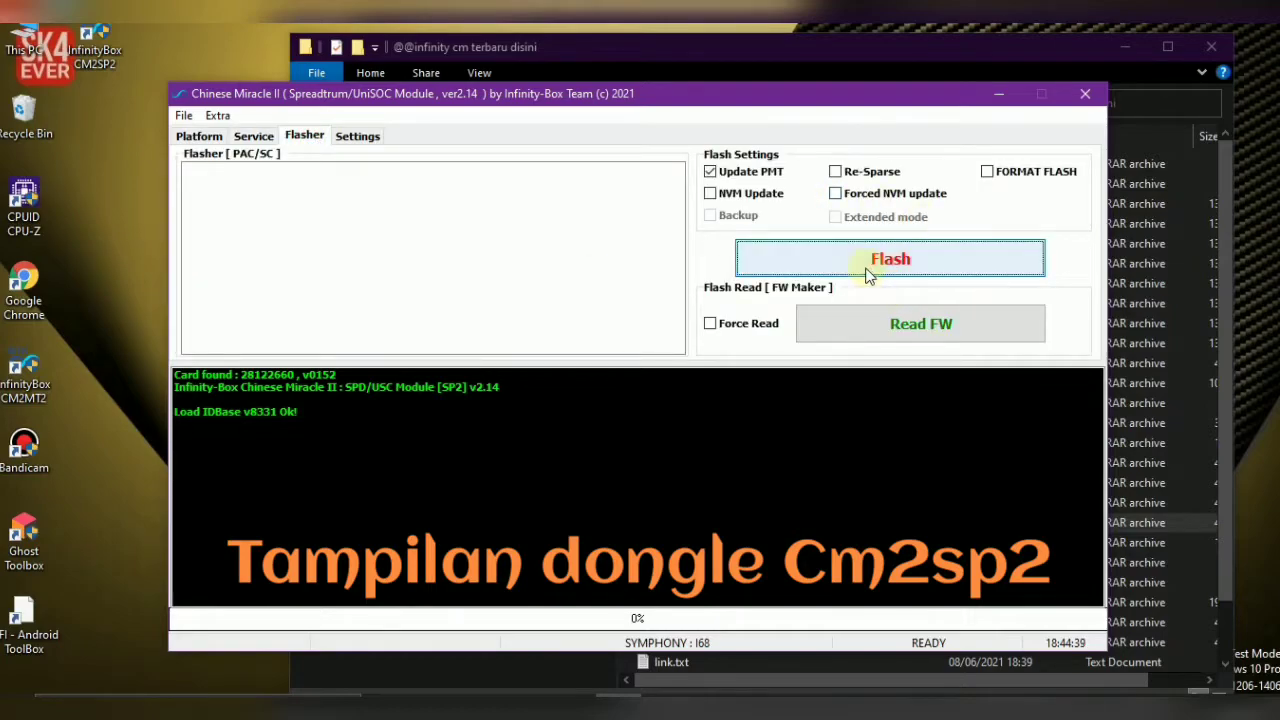
# Review the CM2SP2 Settings, Flasher, Service and Platform pages, then close the module window
pyautogui.click(355, 137)
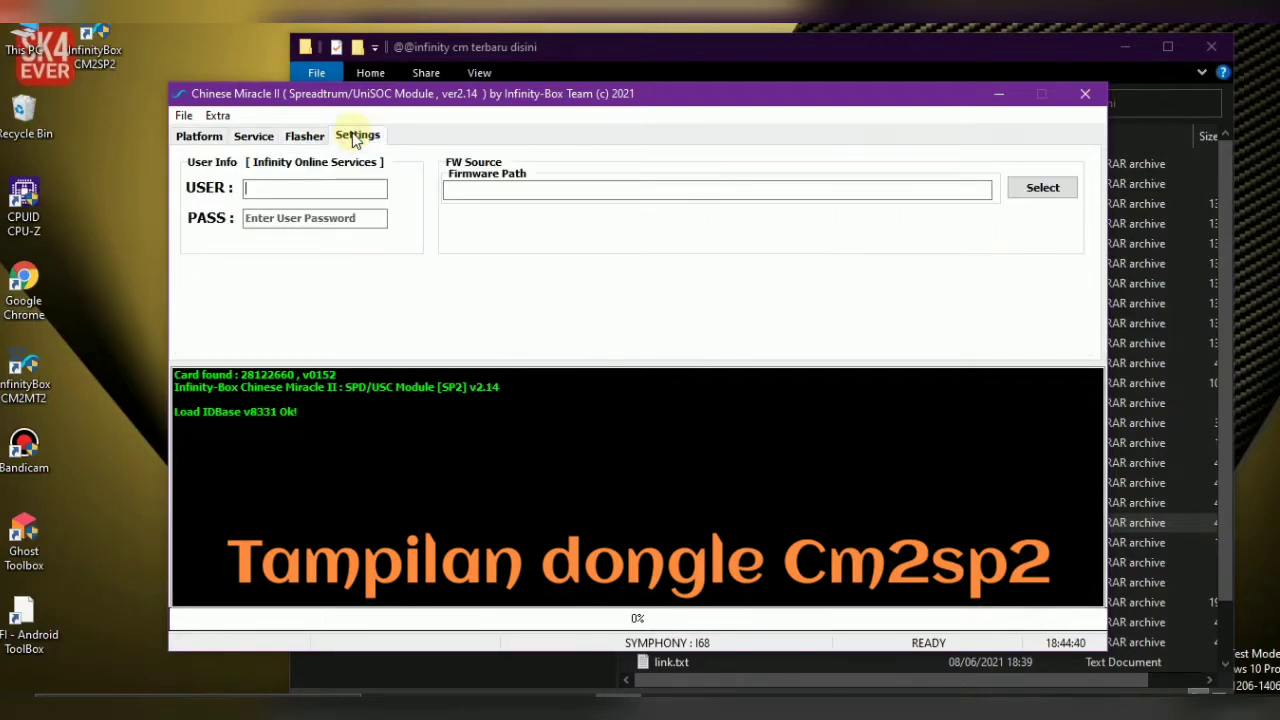
pyautogui.click(306, 136)
pyautogui.click(270, 137)
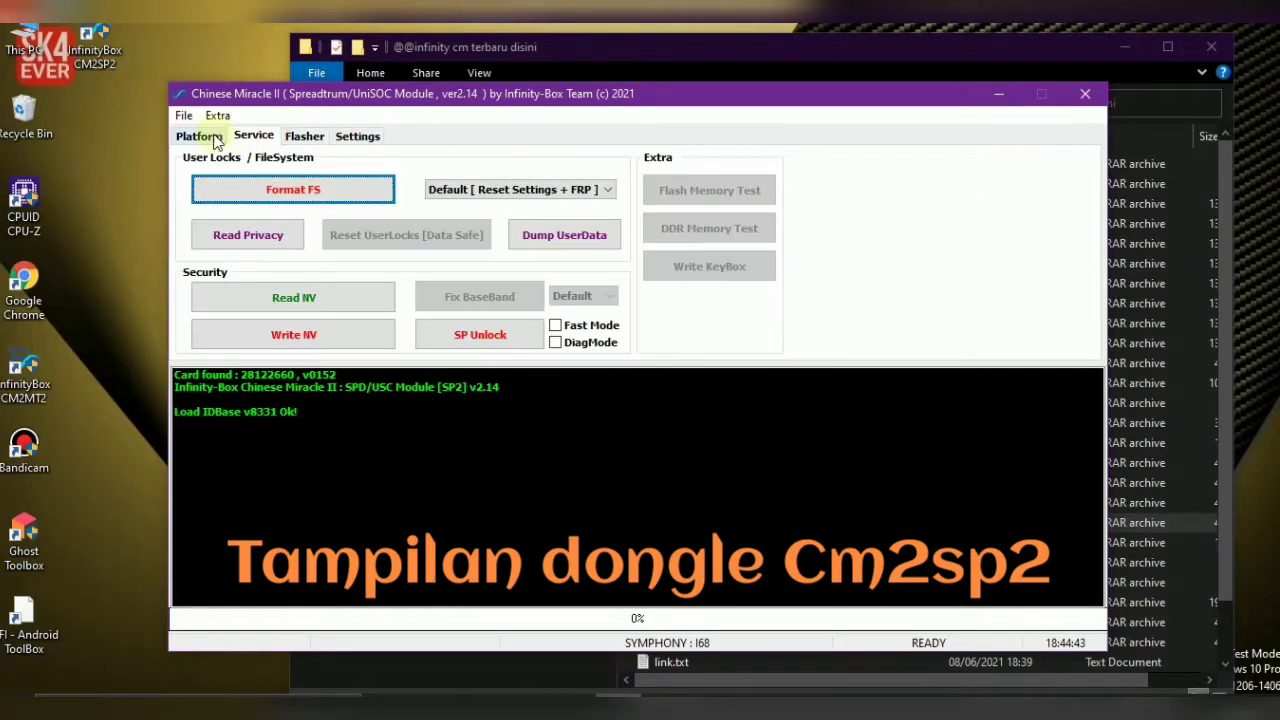
pyautogui.click(205, 134)
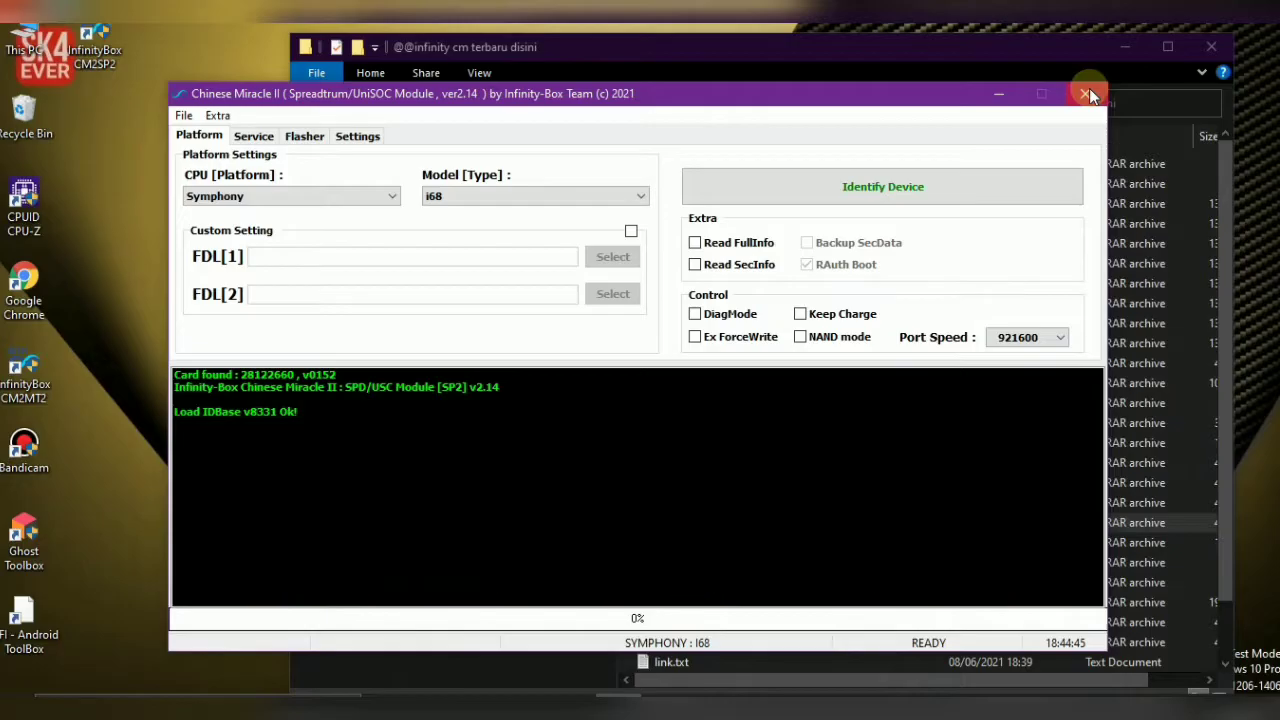
pyautogui.click(1089, 92)
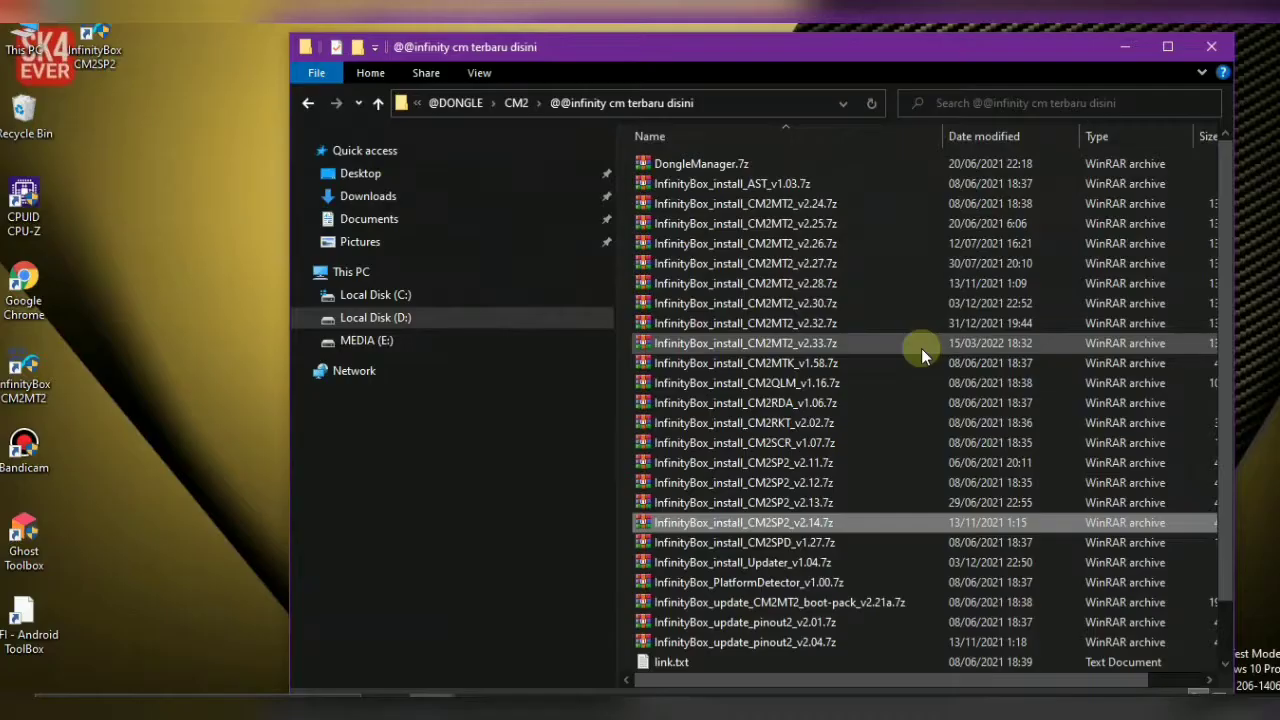
# Open InfinityBox_install_CM2MTK_v1.58.7z in WinRAR and run the CM2MTK installer inside it
pyautogui.click(844, 364)
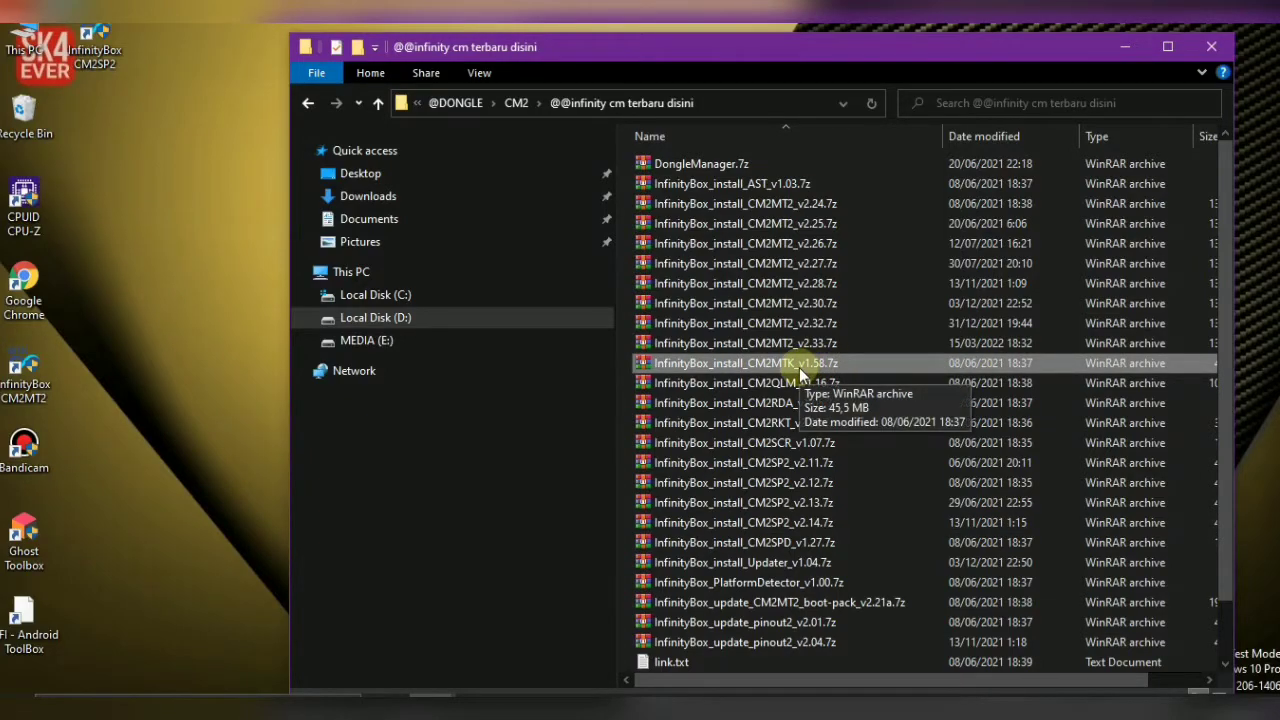
pyautogui.click(799, 367)
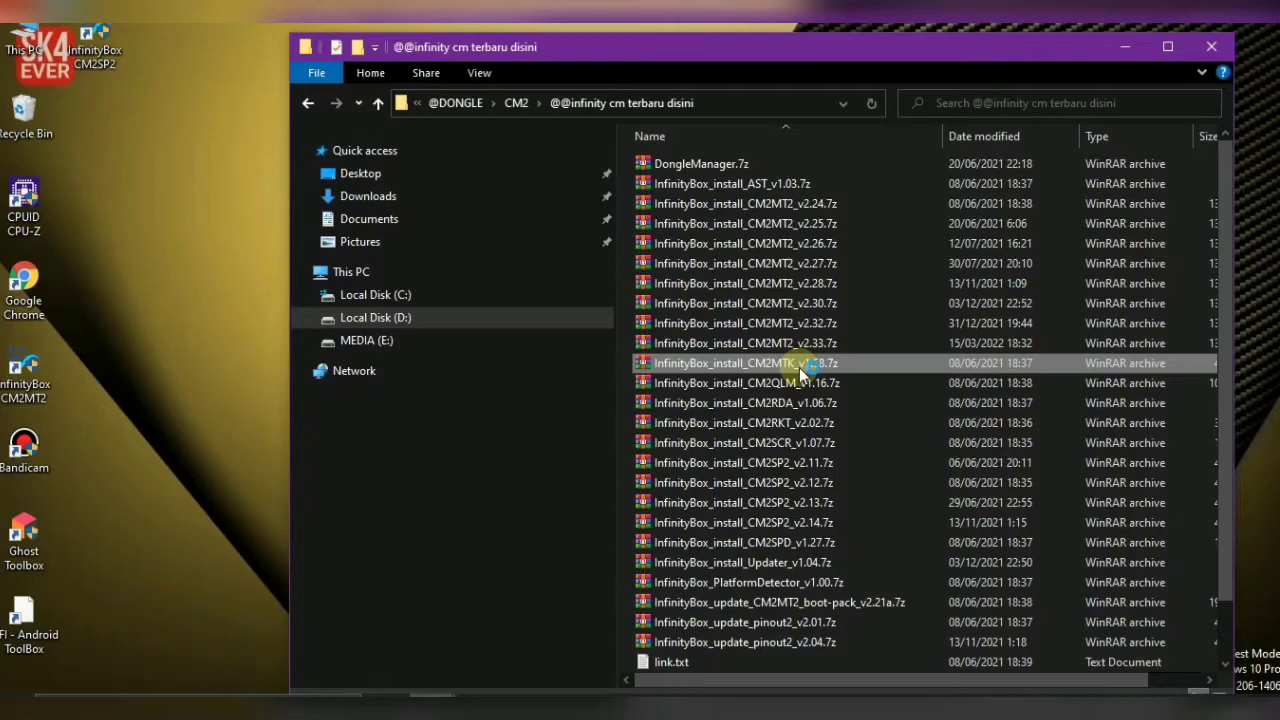
pyautogui.doubleClick(799, 367)
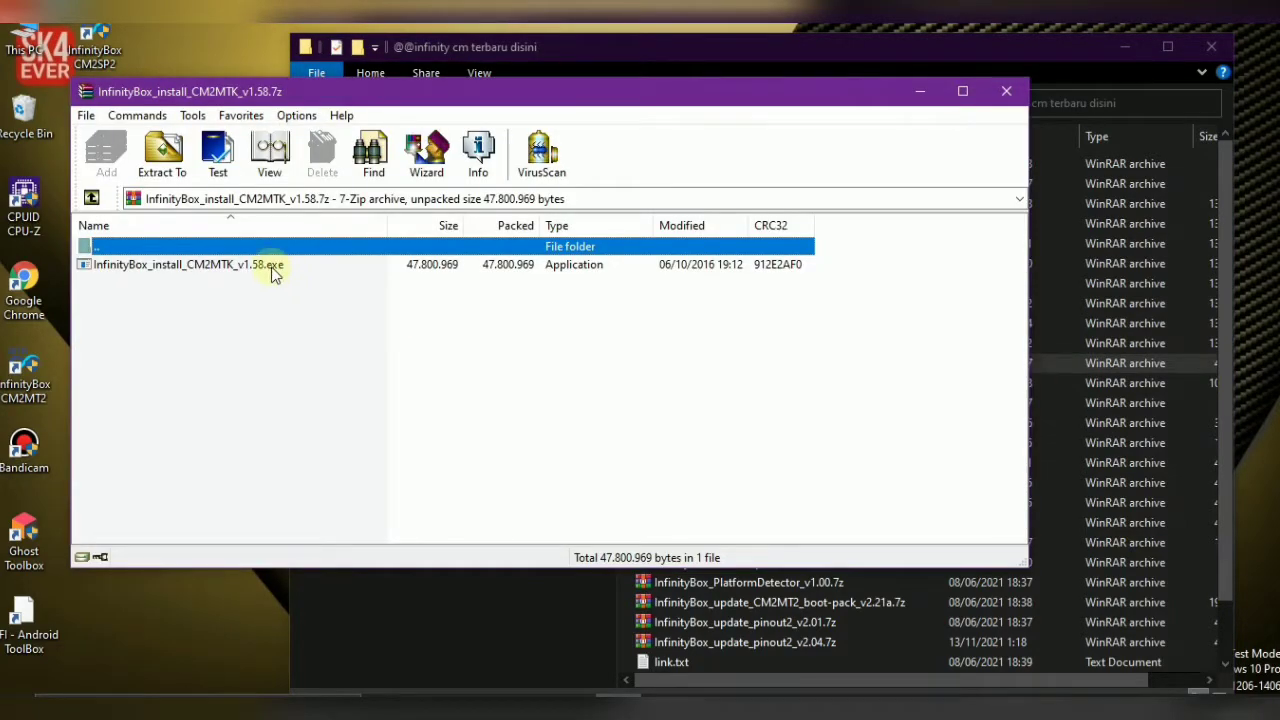
pyautogui.doubleClick(275, 265)
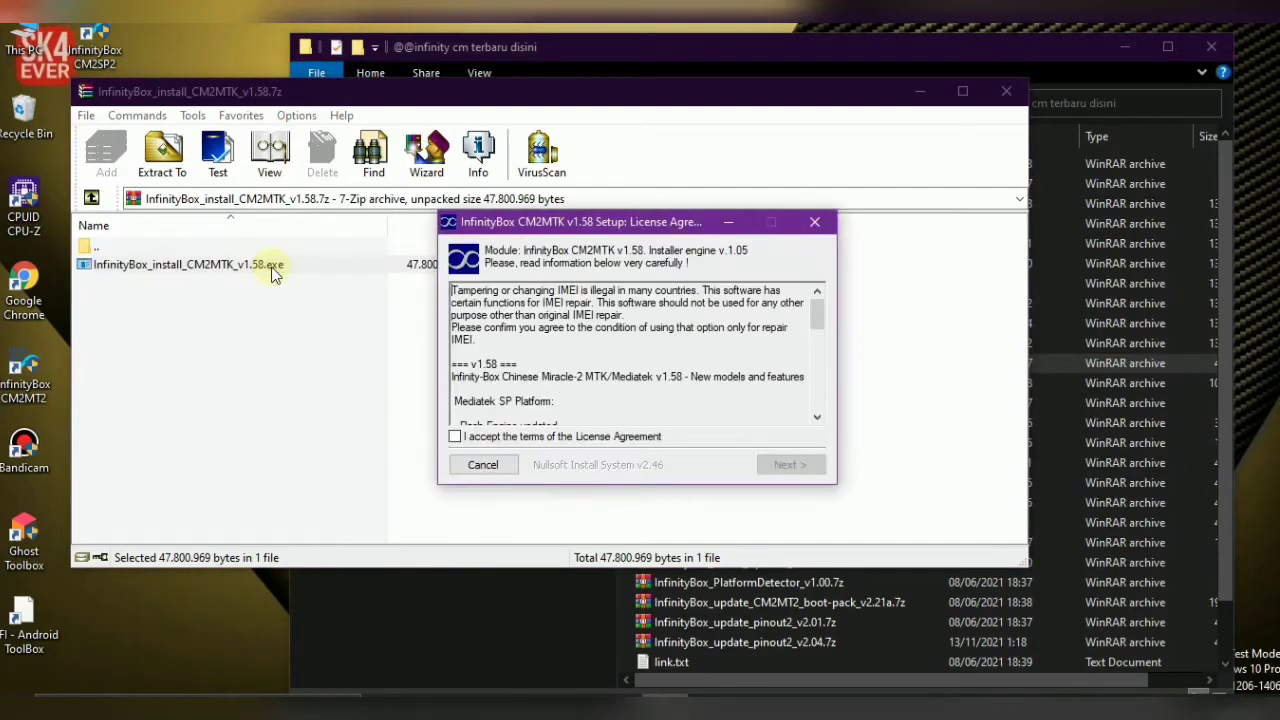
# Accept the licence, install CM2MTK v1.58 to C:\InfinityBox\CM2MTK, and close the installer
pyautogui.click(573, 436)
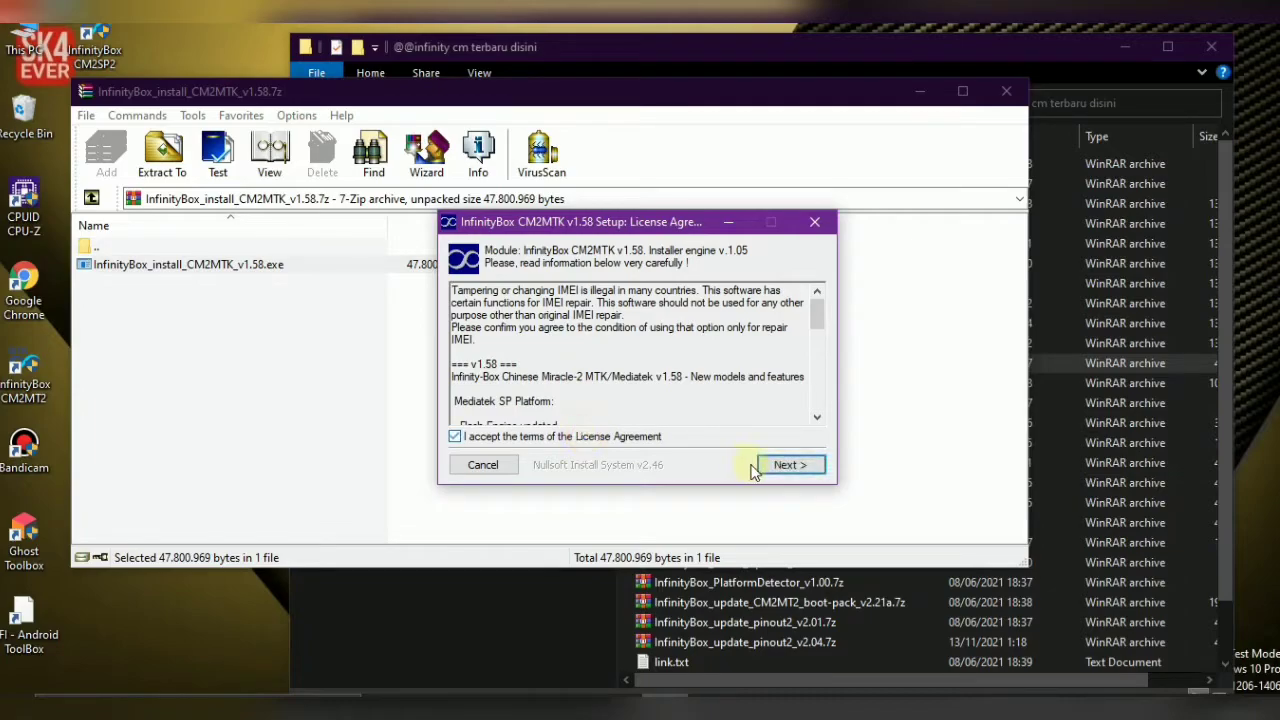
pyautogui.click(786, 465)
pyautogui.click(786, 465)
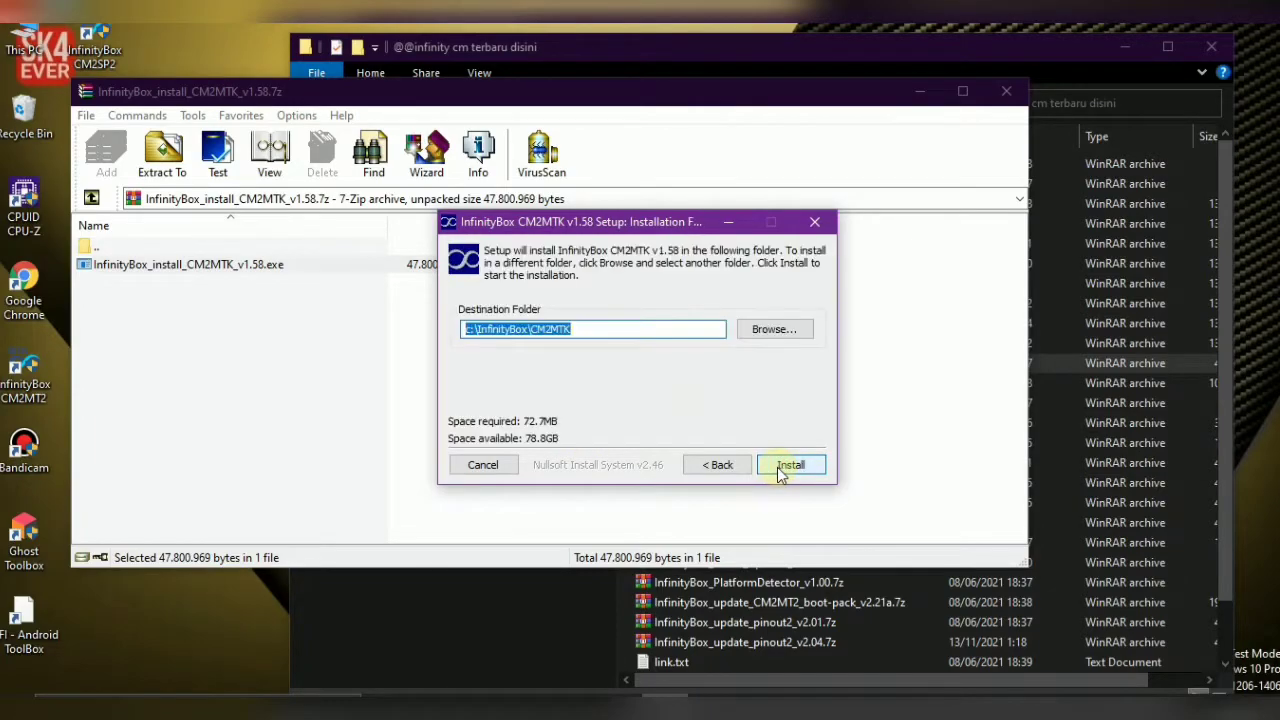
pyautogui.click(786, 465)
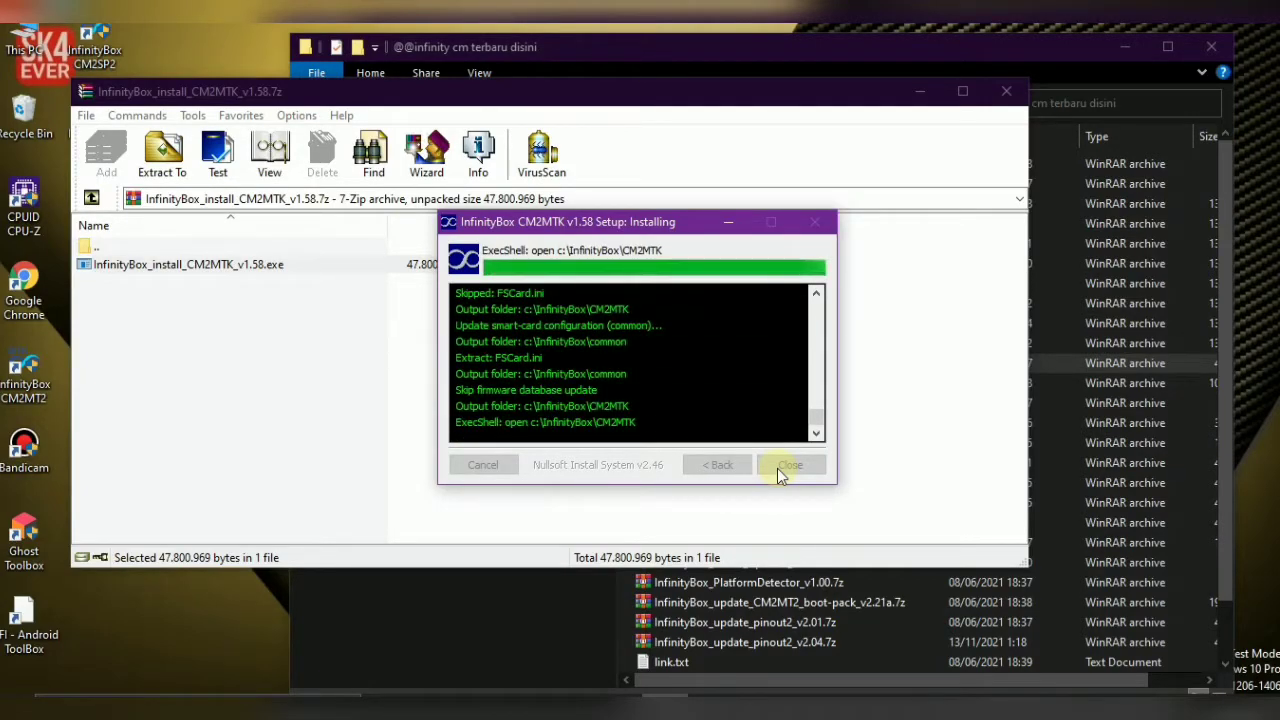
pyautogui.click(781, 469)
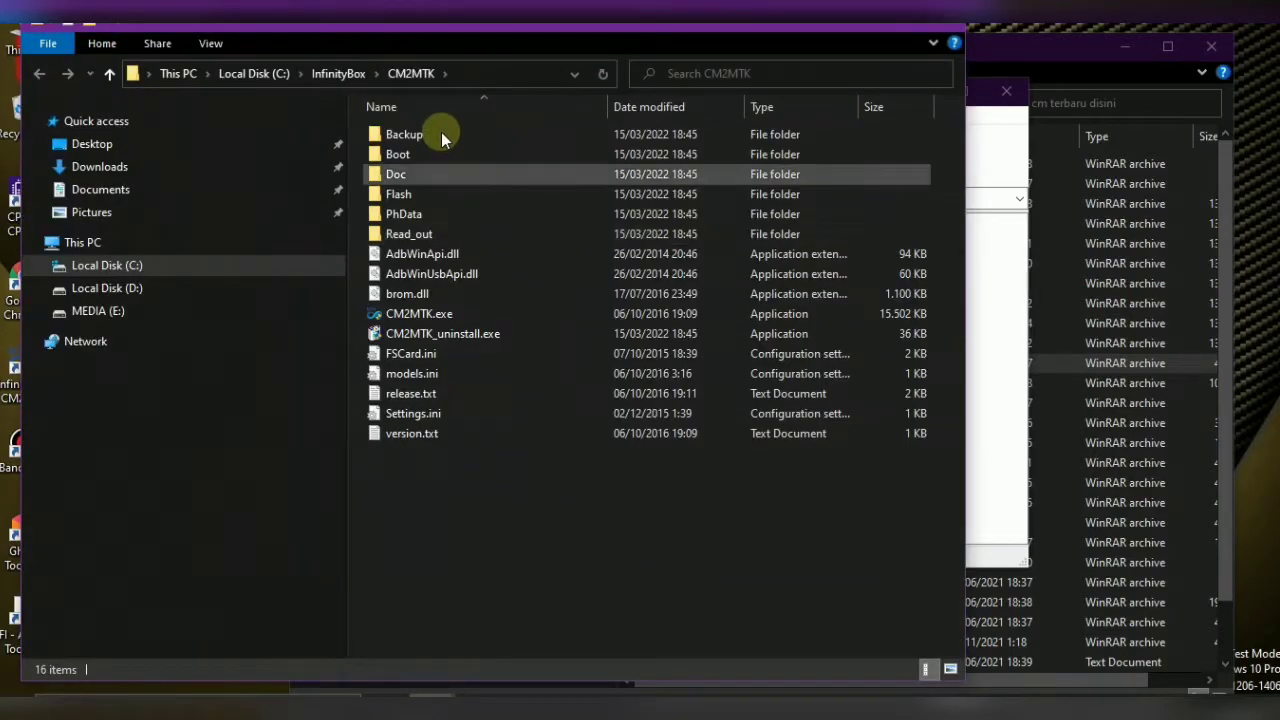
# Check the installed Boot folder, dismiss the setup dialog, and select CM2MTK.exe
pyautogui.doubleClick(434, 151)
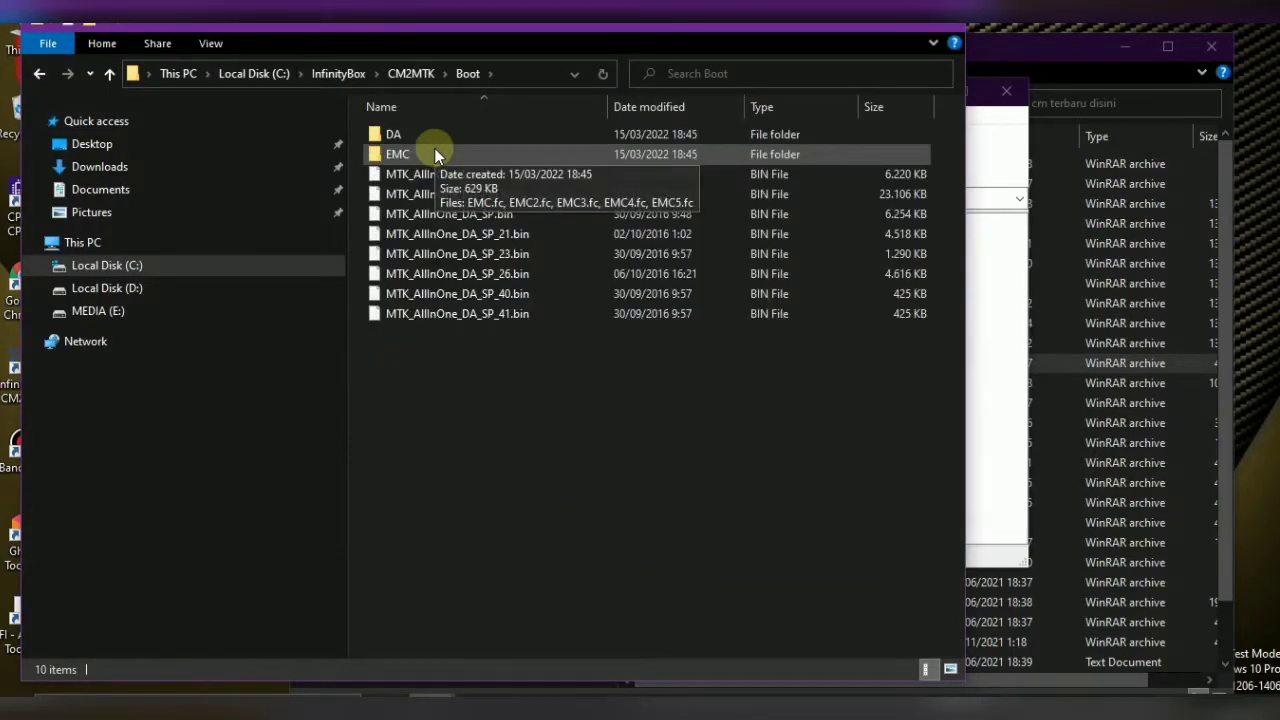
pyautogui.click(40, 74)
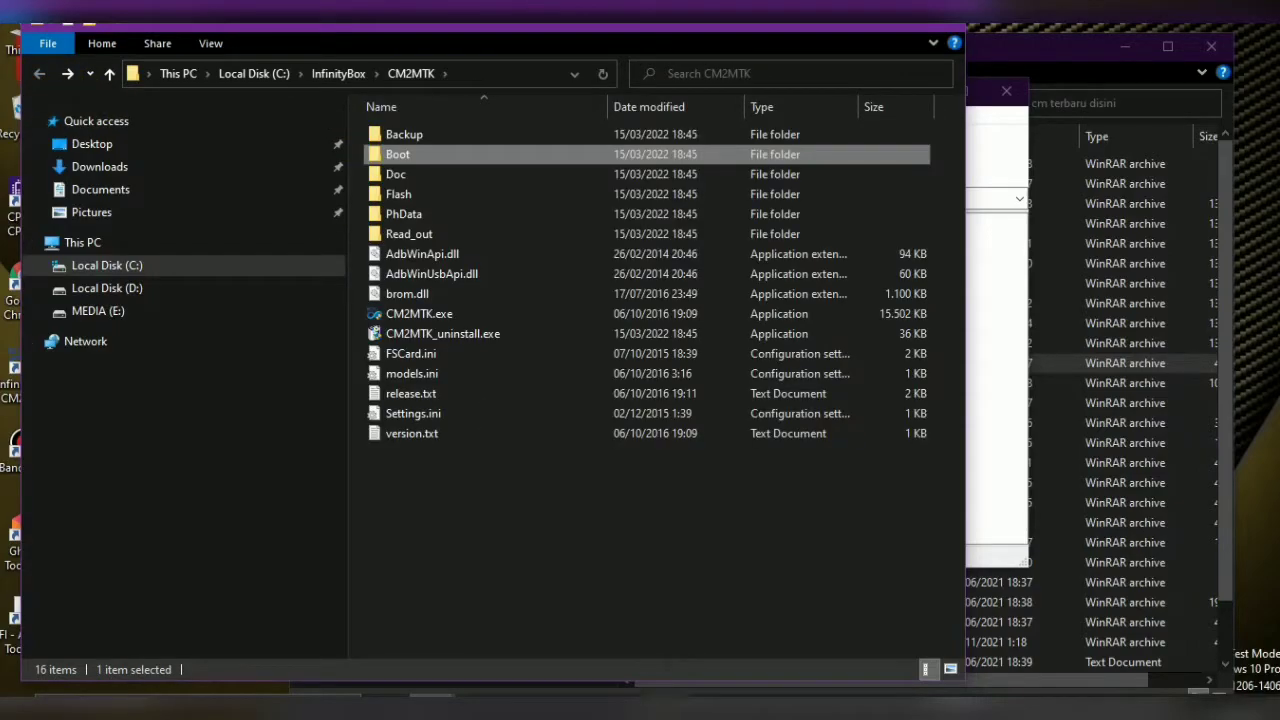
pyautogui.click(668, 694)
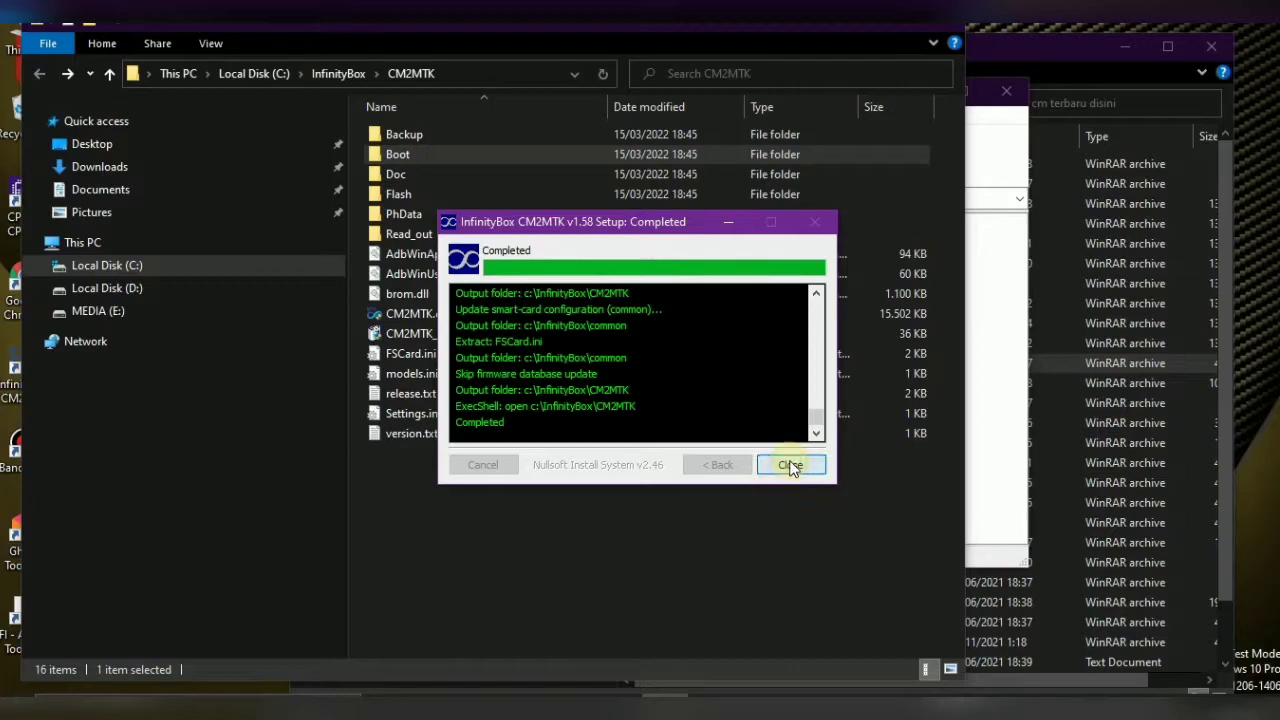
pyautogui.click(790, 466)
pyautogui.click(640, 543)
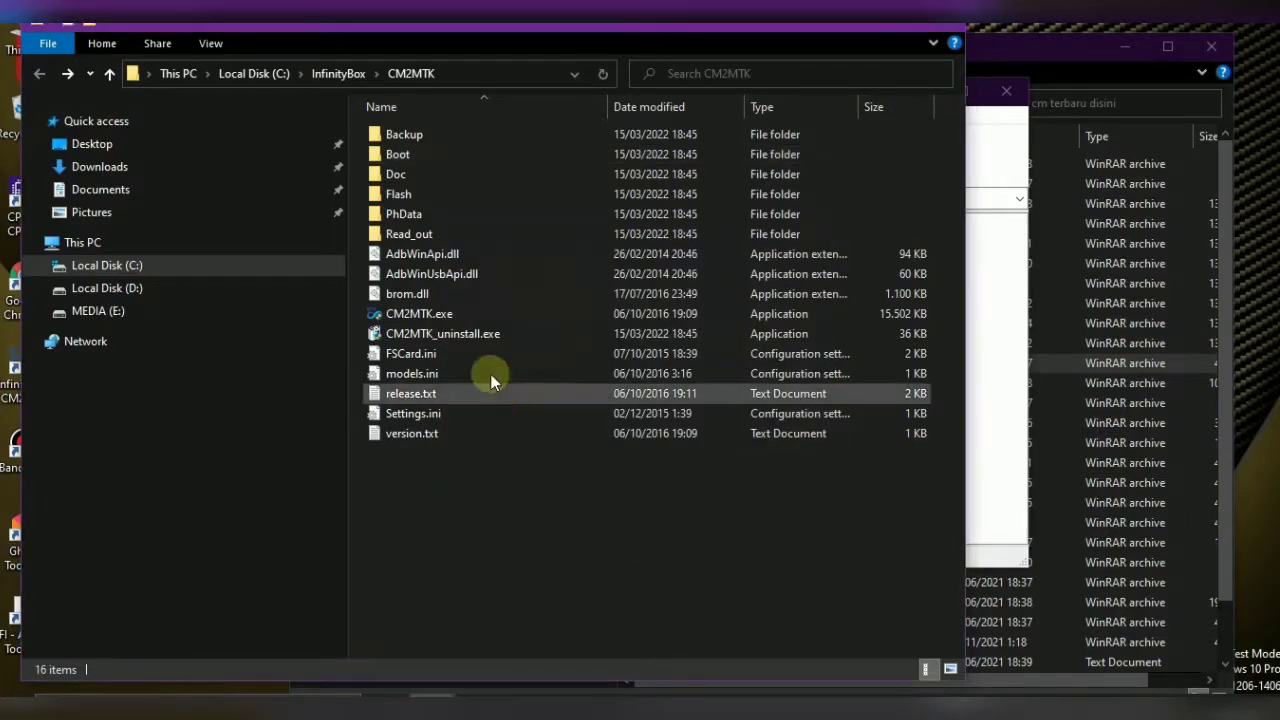
pyautogui.click(424, 316)
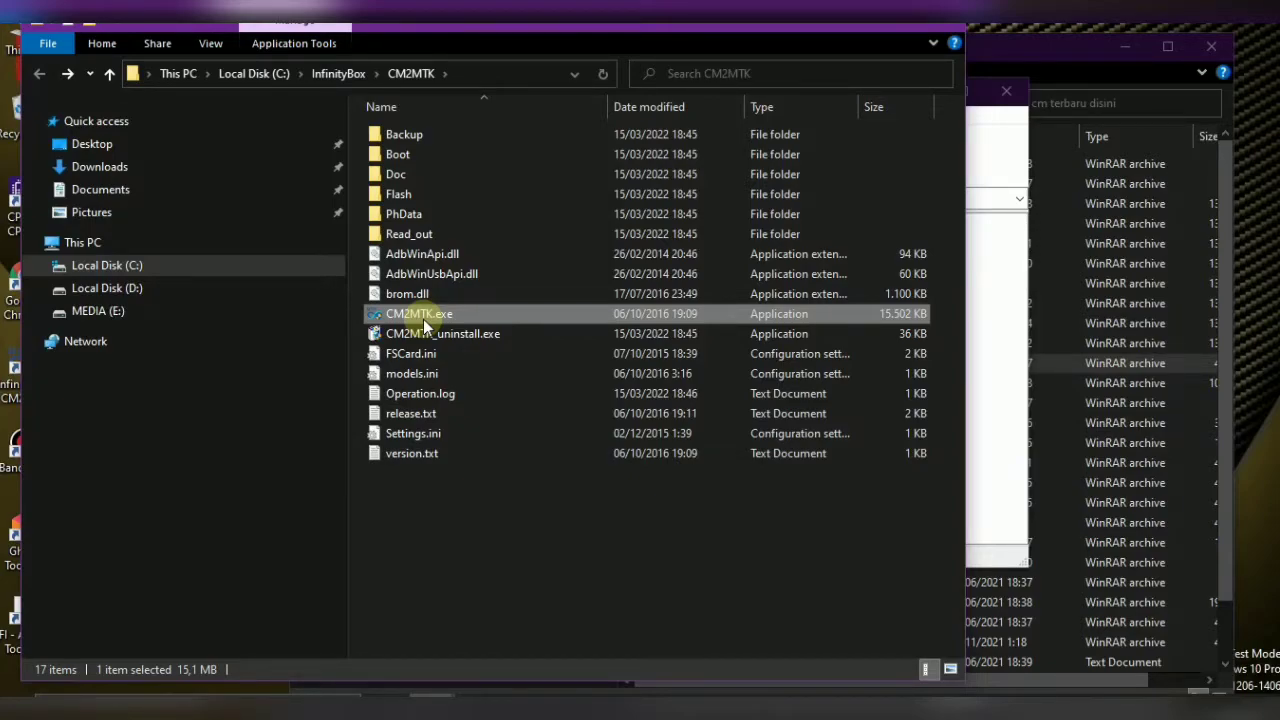
# Minimize the CM2MTK folder, close the WinRAR archive, and return to the CM2 folder
pyautogui.click(863, 22)
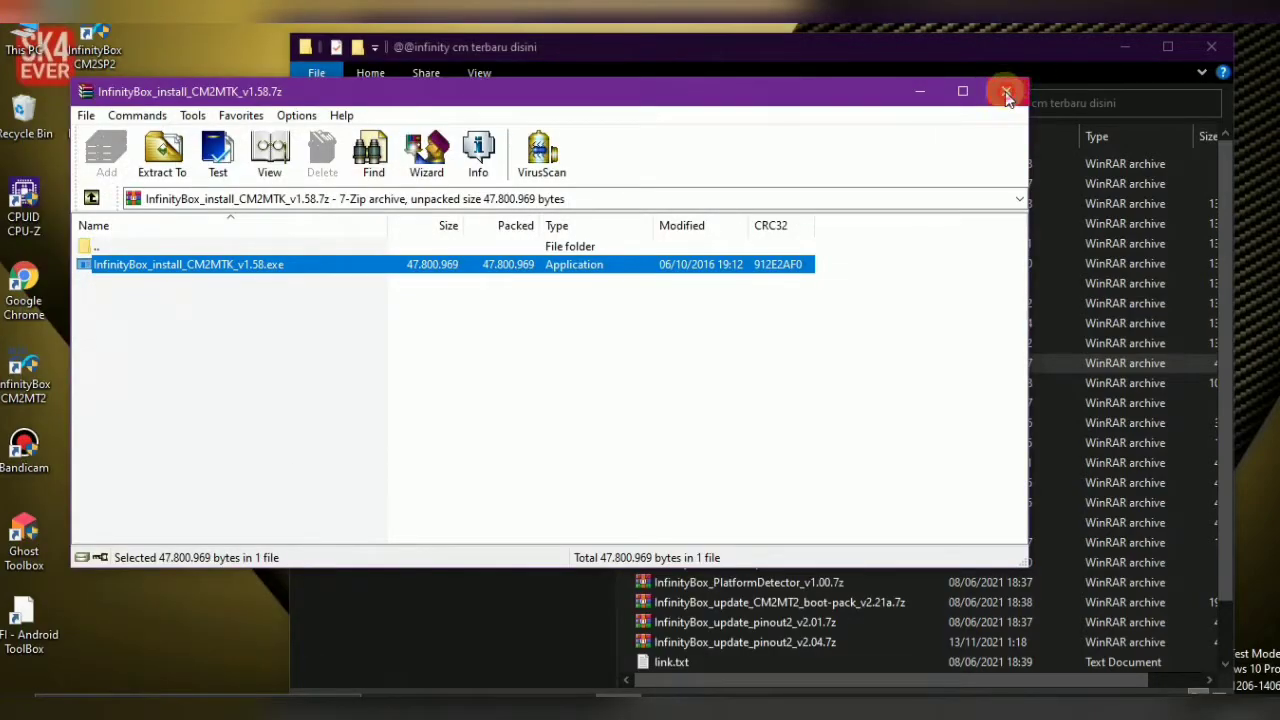
pyautogui.click(1006, 92)
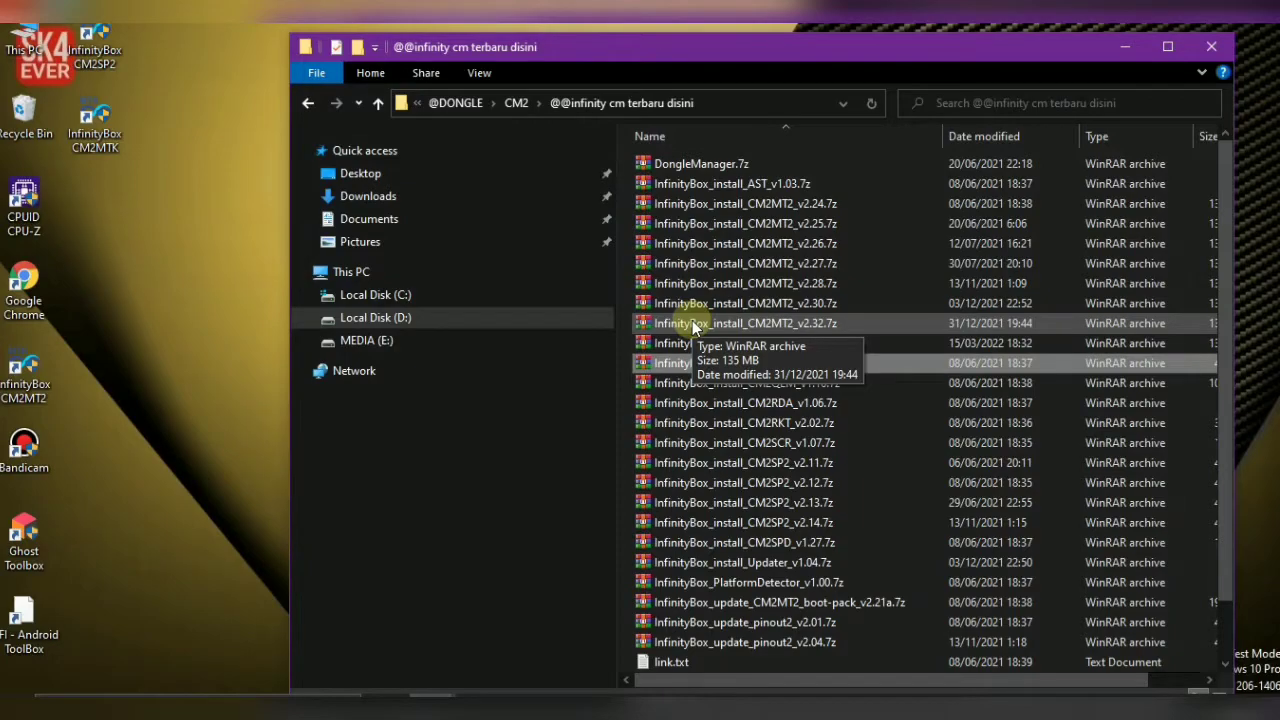
pyautogui.click(310, 106)
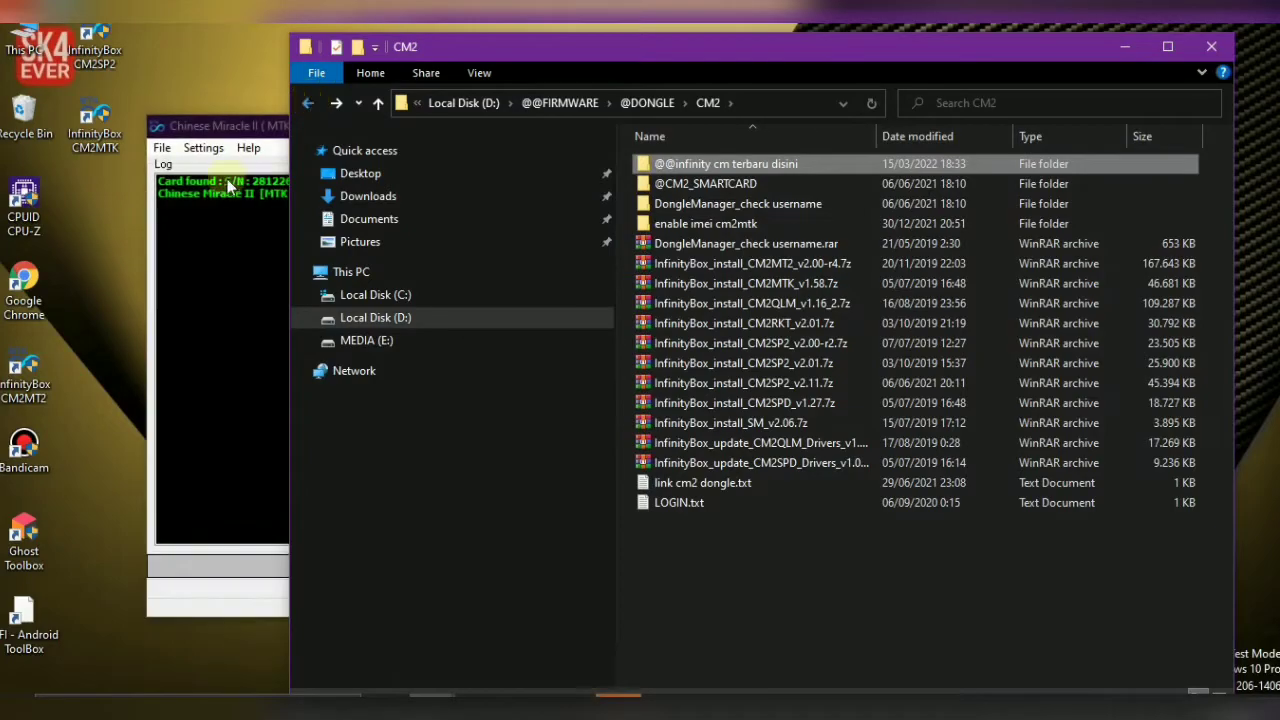
# In the CM2MTK window, look at the settings options, Service page and security/IMEI page
pyautogui.click(228, 182)
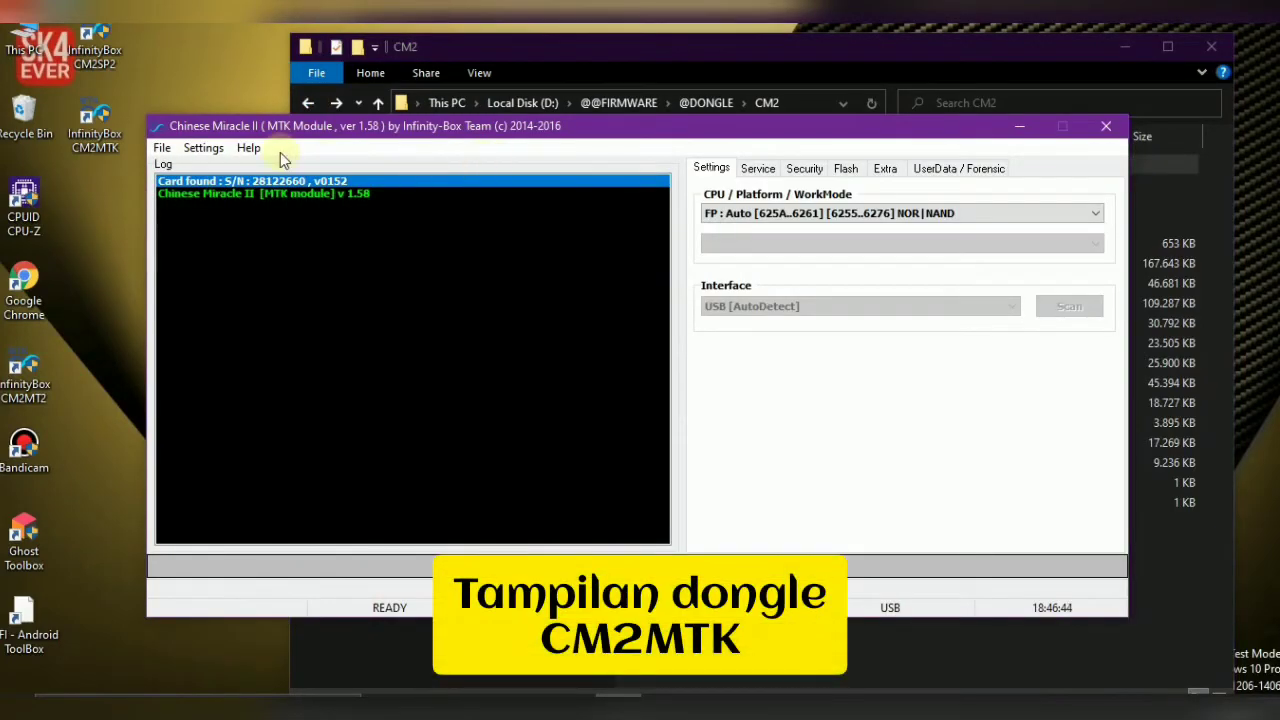
pyautogui.click(205, 148)
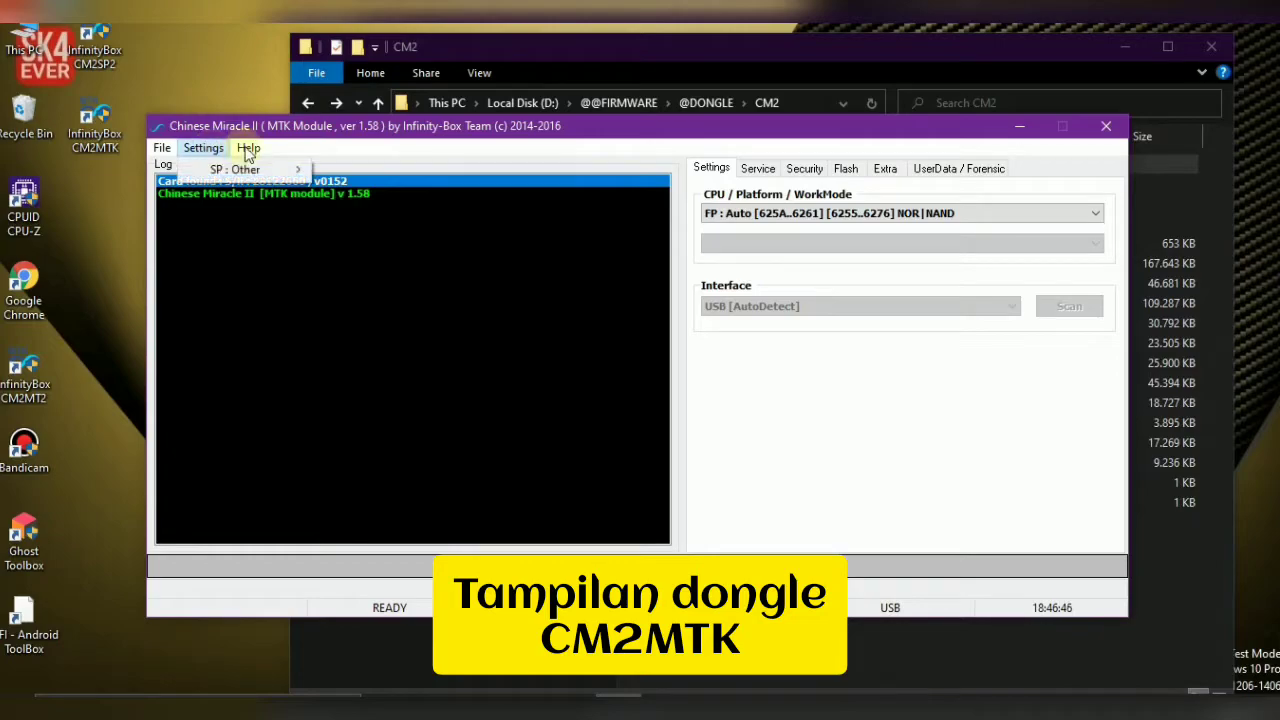
pyautogui.click(443, 266)
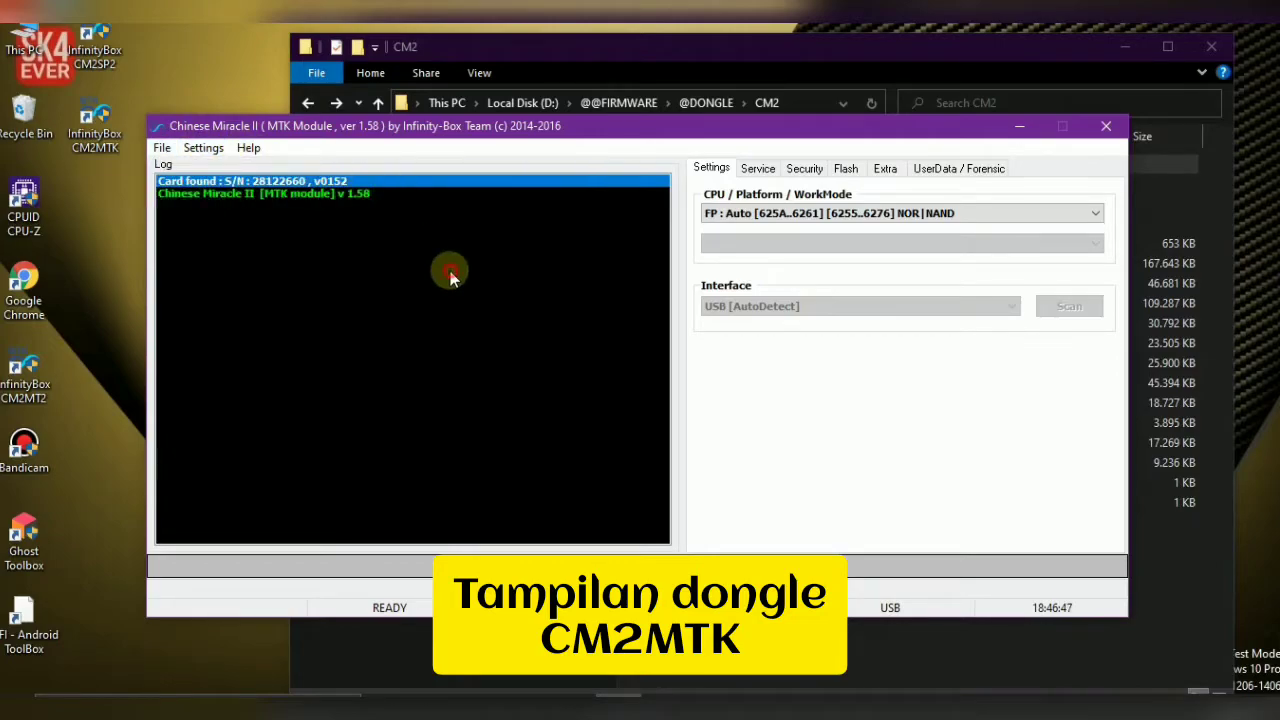
pyautogui.click(766, 170)
pyautogui.click(806, 170)
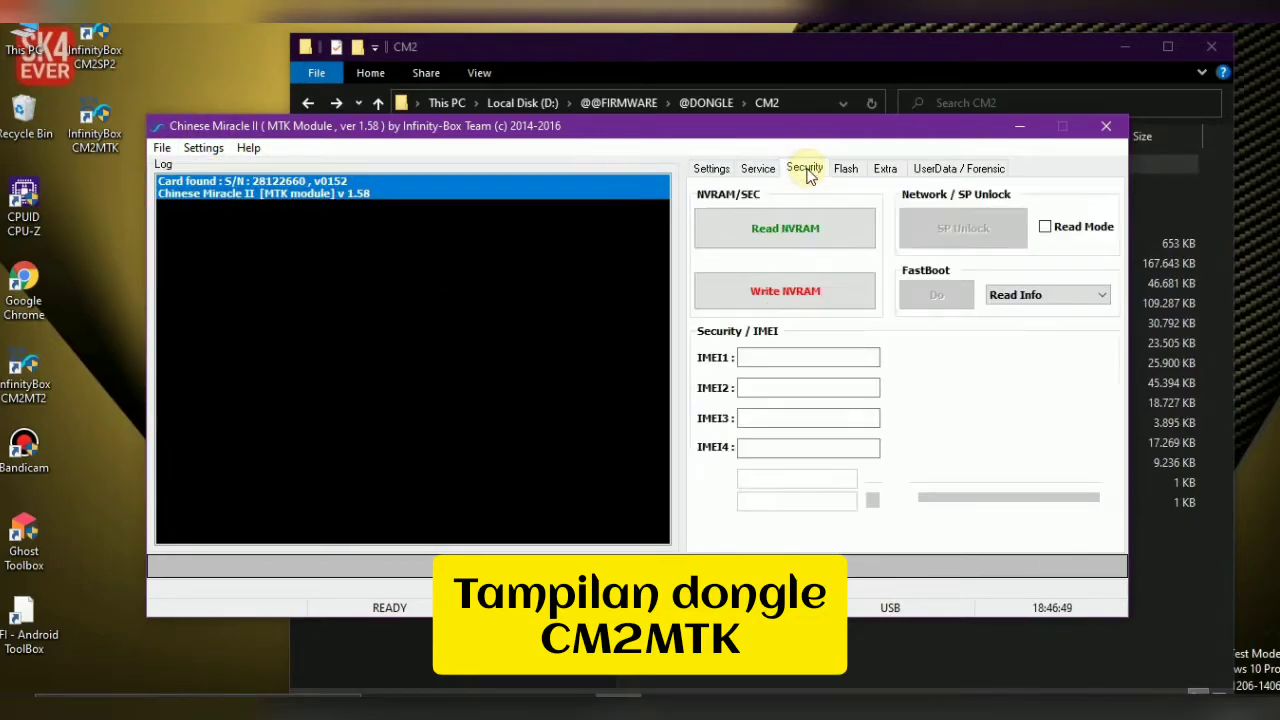
pyautogui.click(805, 386)
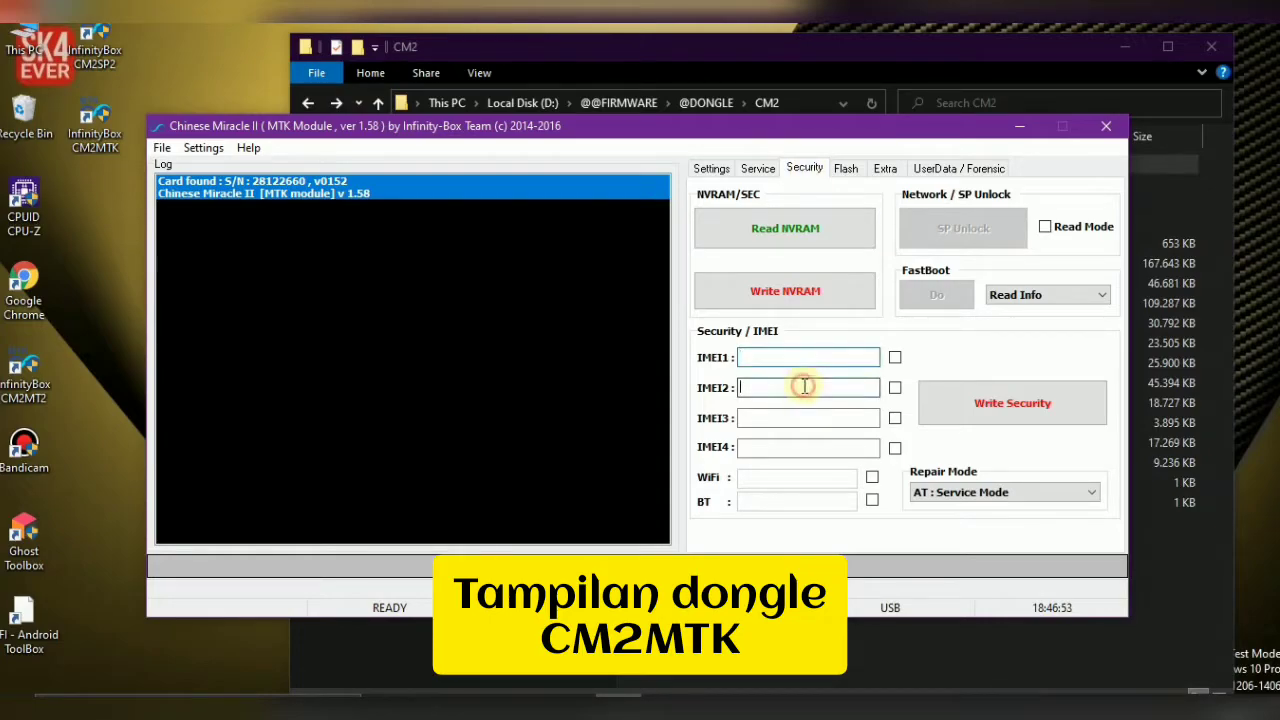
# View the MTK module's Flash, Extra and UserData / Forensic pages
pyautogui.click(849, 170)
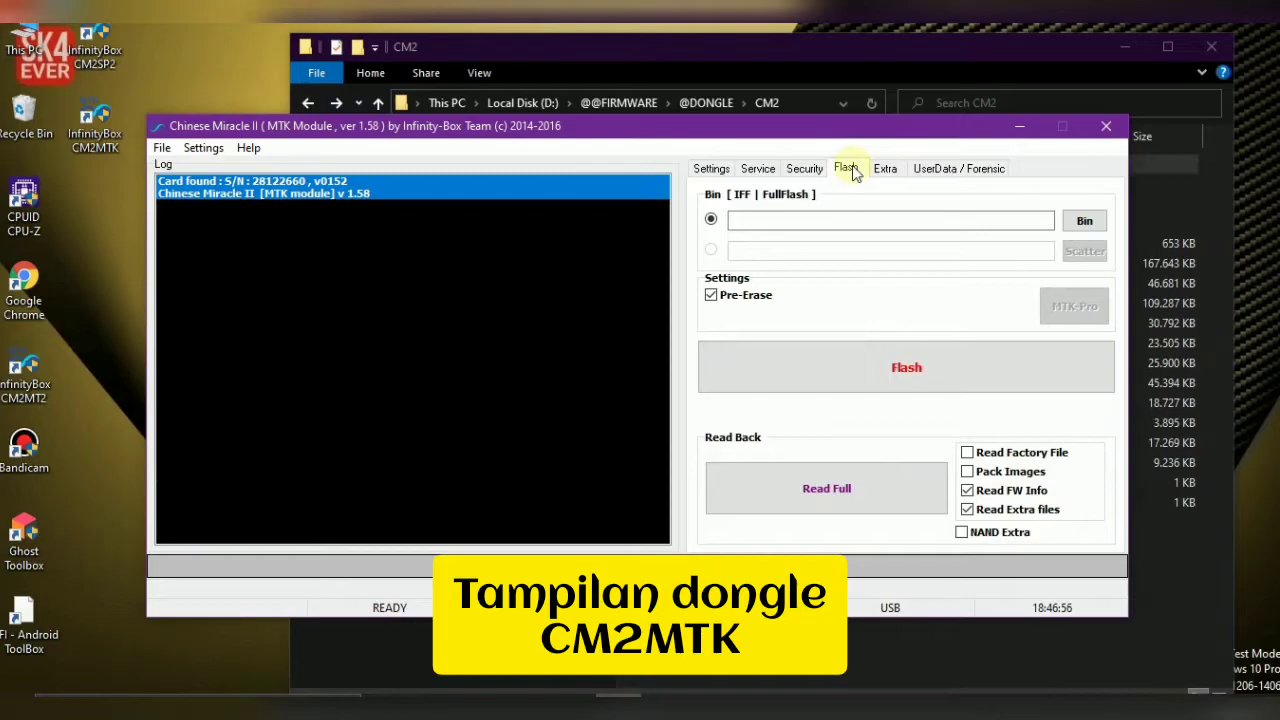
pyautogui.click(886, 170)
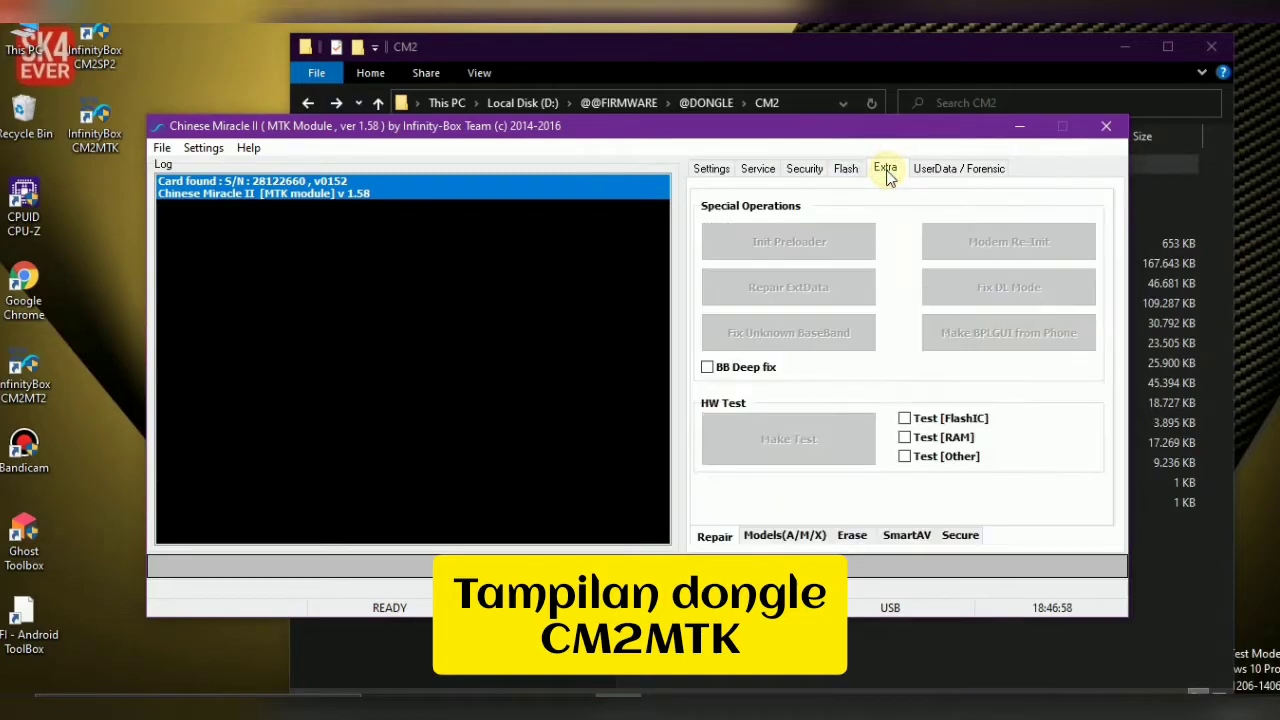
pyautogui.click(938, 170)
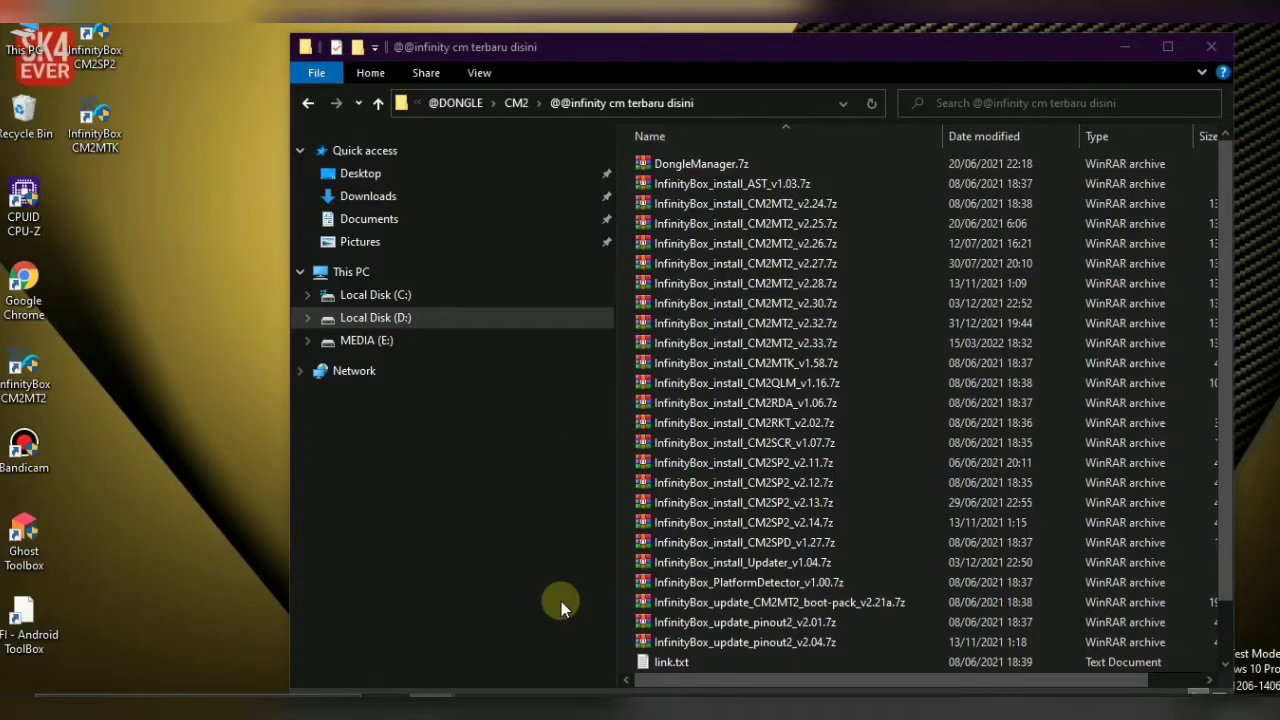
# Open a new File Explorer window on C:\InfinityBox\CM2MTK\Boot
pyautogui.press('super+e')
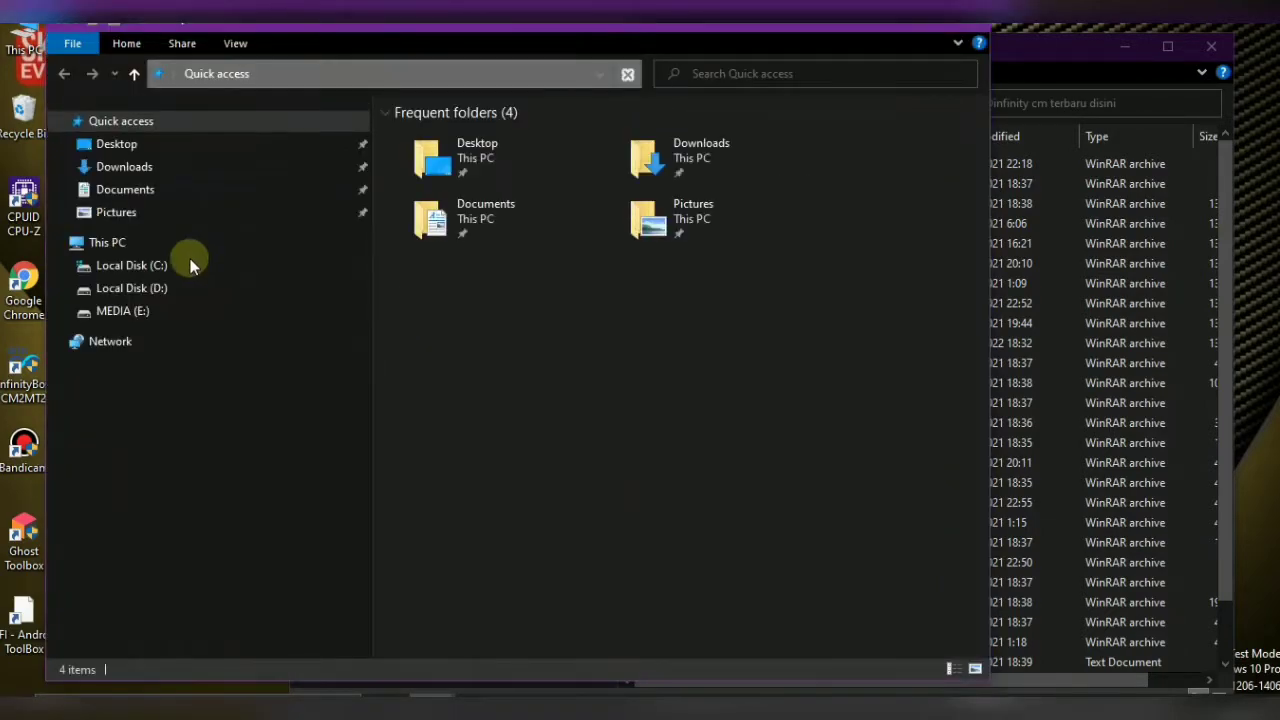
pyautogui.click(189, 262)
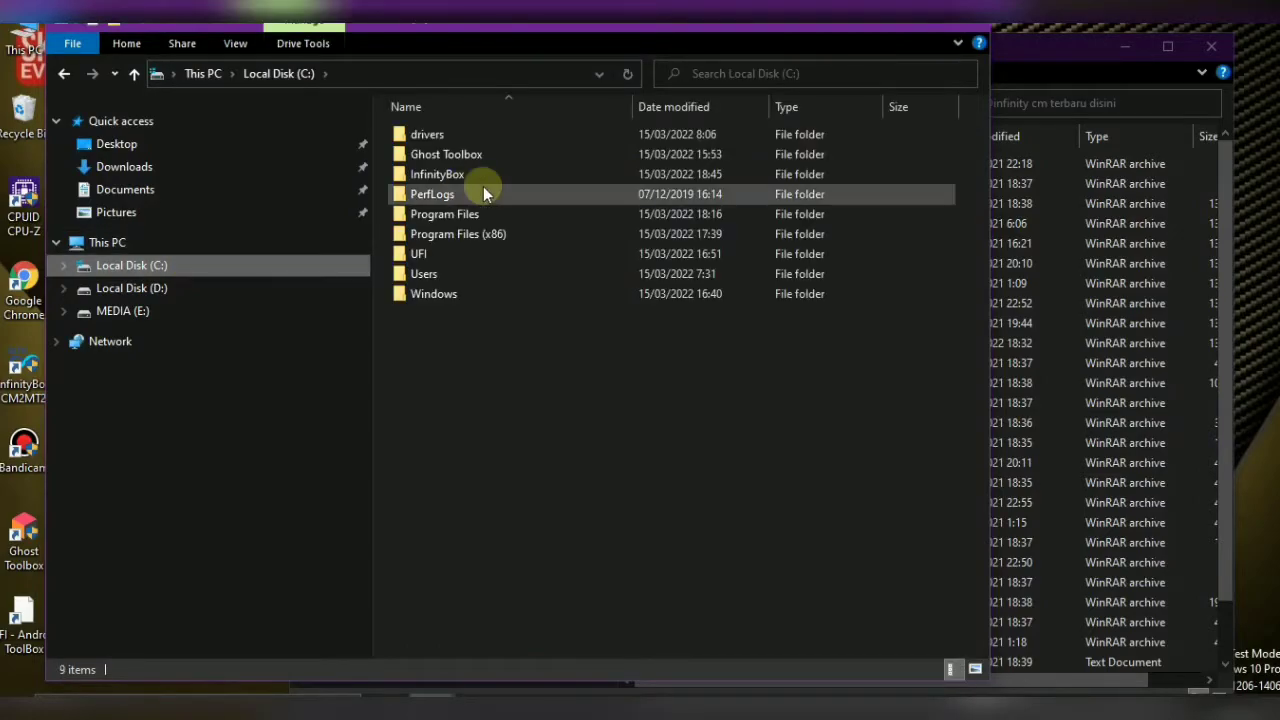
pyautogui.click(465, 174)
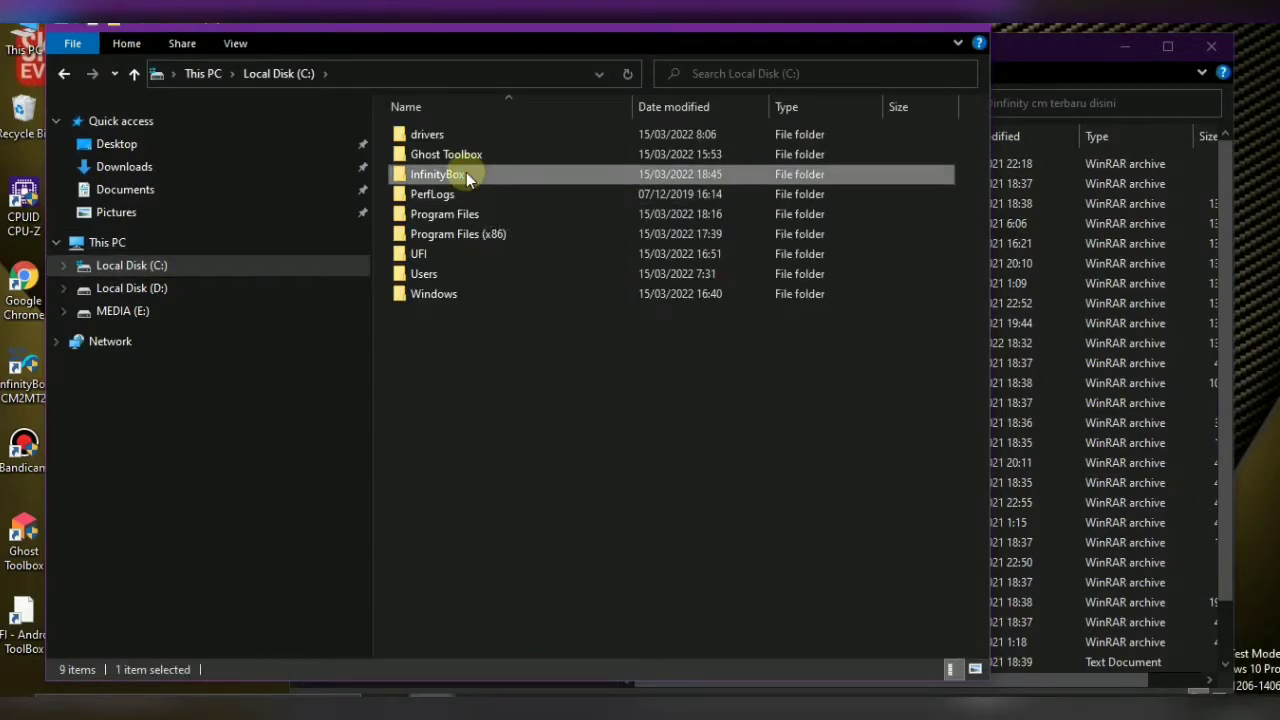
pyautogui.doubleClick(466, 174)
pyautogui.doubleClick(453, 156)
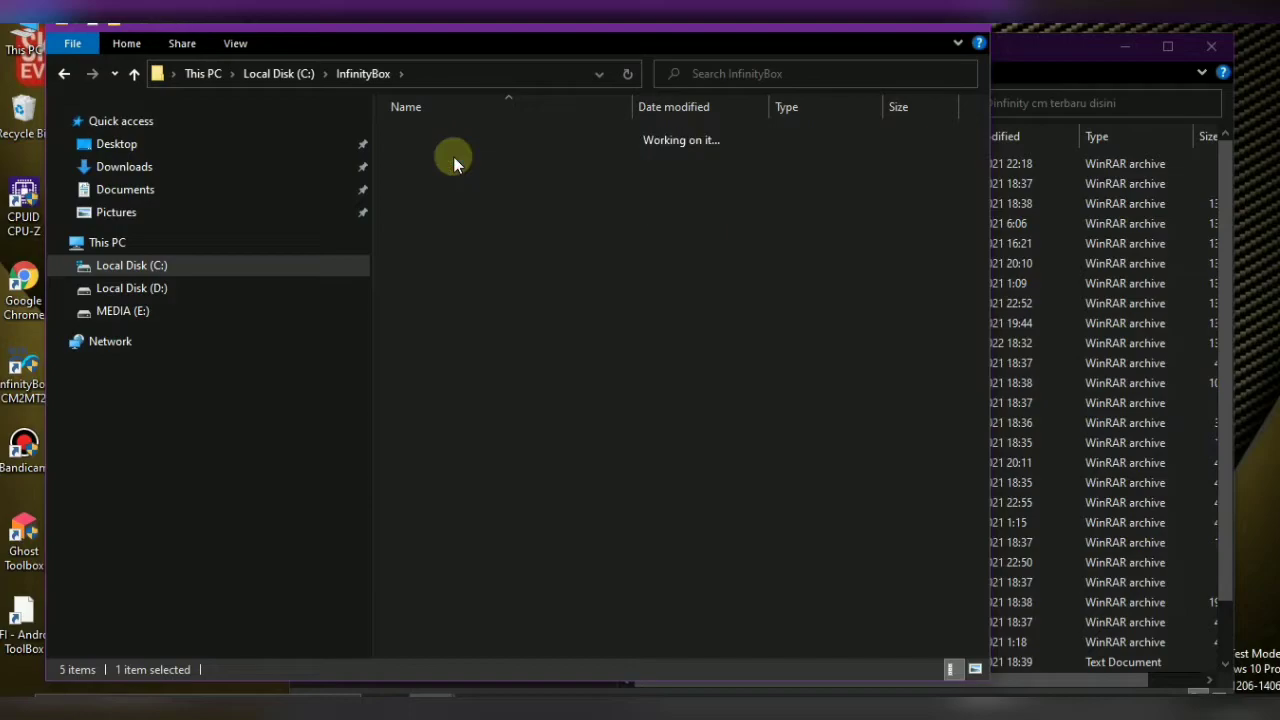
pyautogui.doubleClick(439, 155)
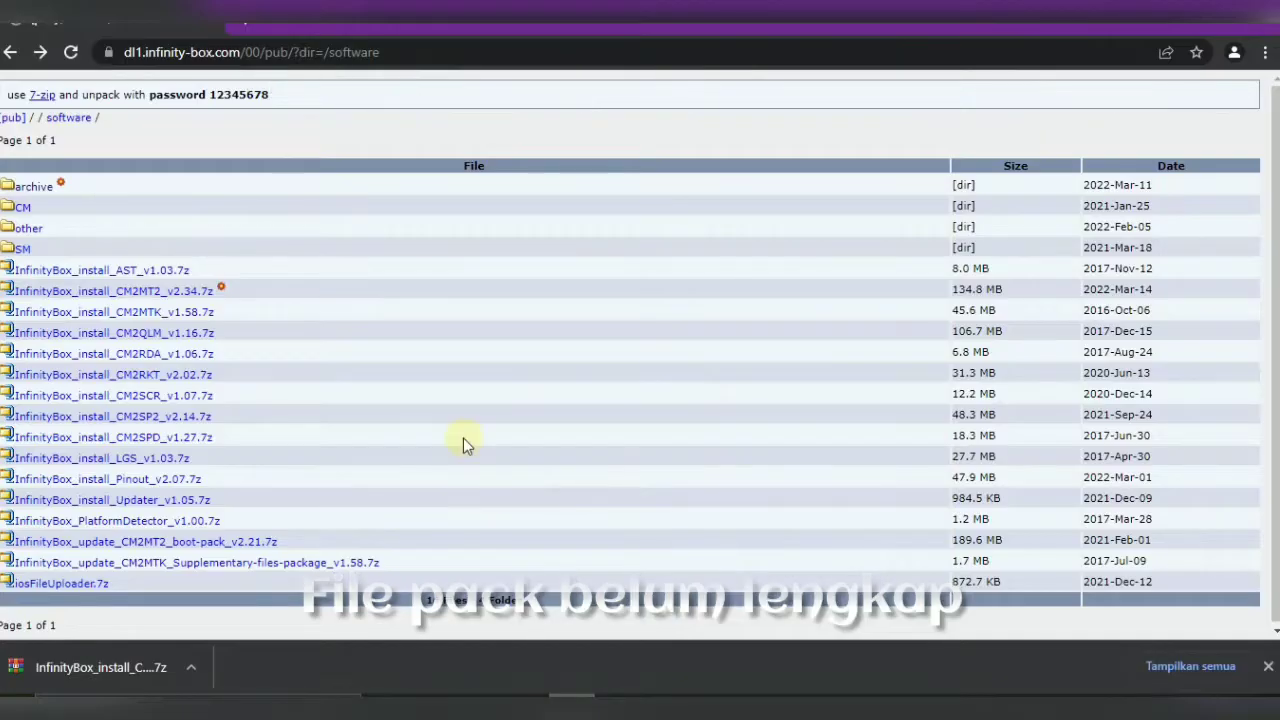
# Download the CM2MTK Supplementary-files-package v1.58 and show it in the Downloads folder
pyautogui.click(191, 566)
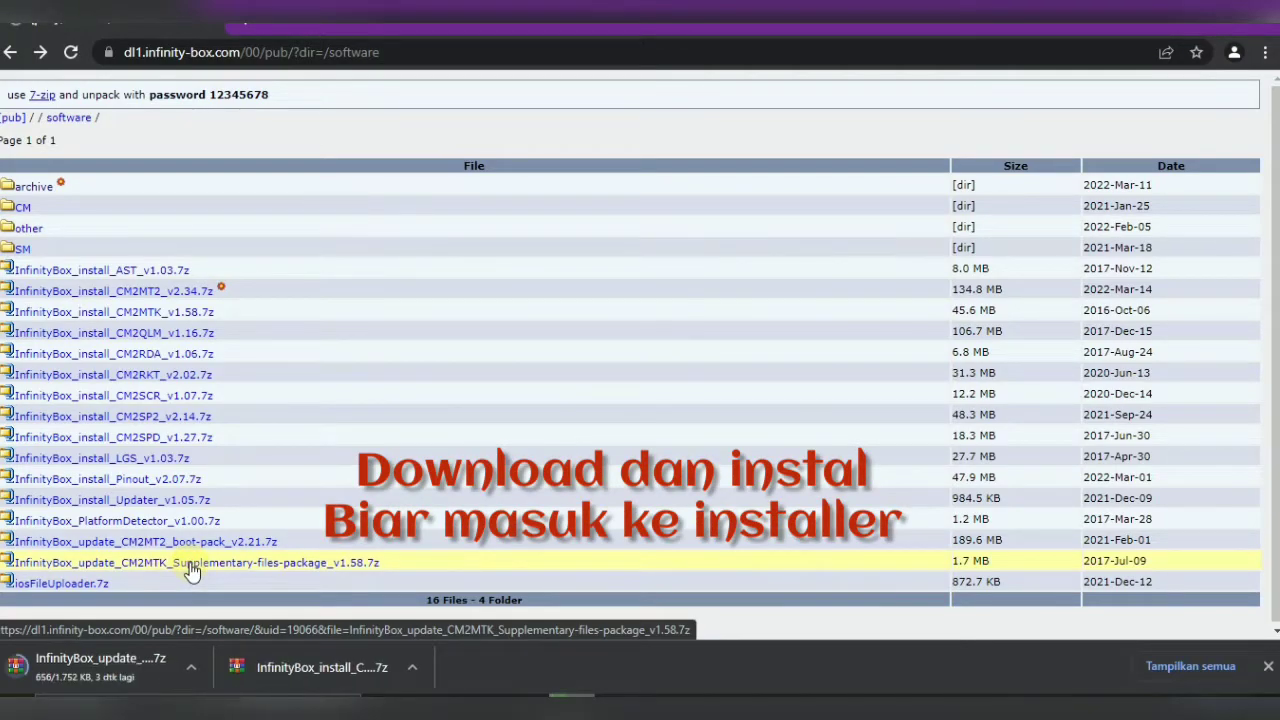
pyautogui.click(195, 668)
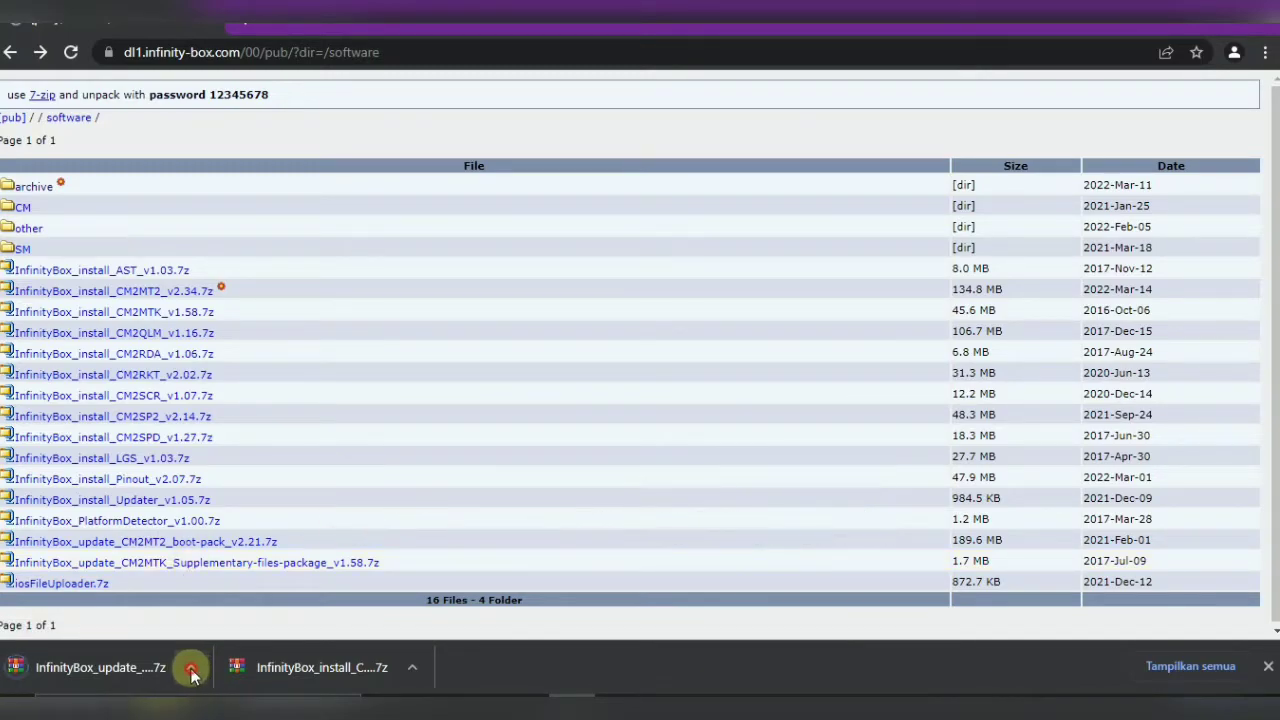
pyautogui.click(197, 669)
pyautogui.click(229, 610)
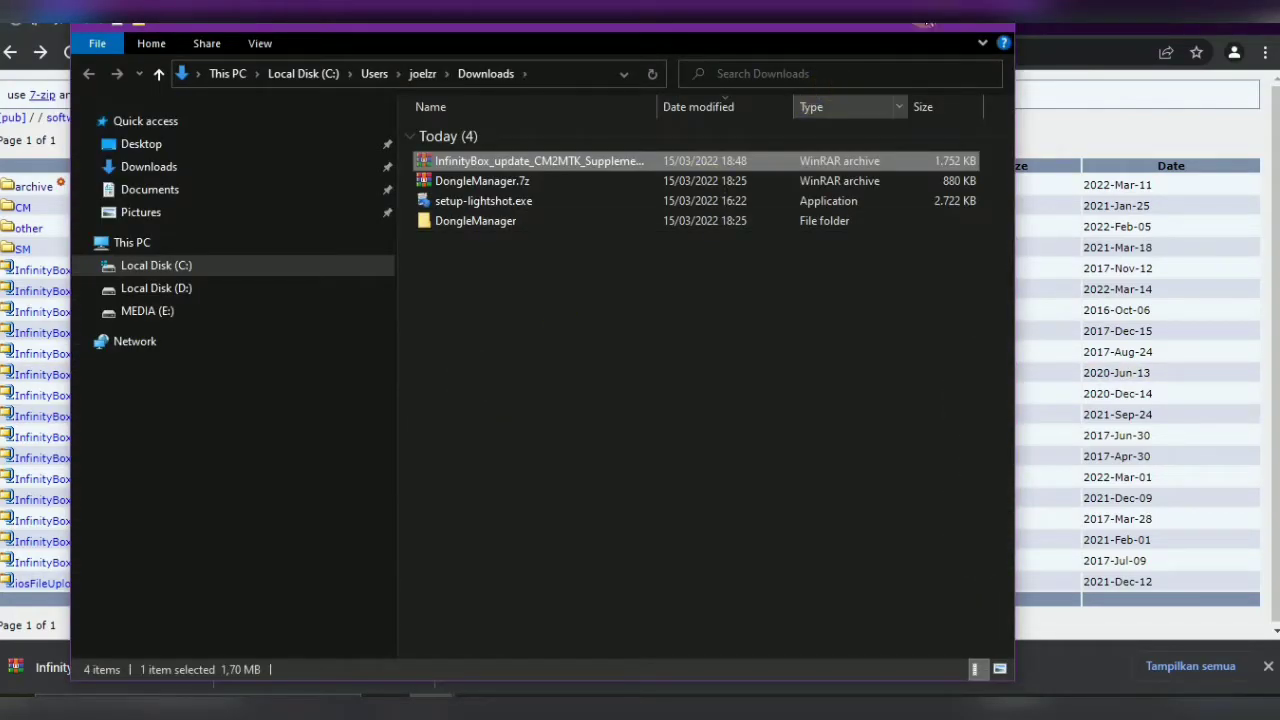
# Minimize the Downloads window and close the CM2MTK and CM2SP2 folder windows
pyautogui.click(470, 698)
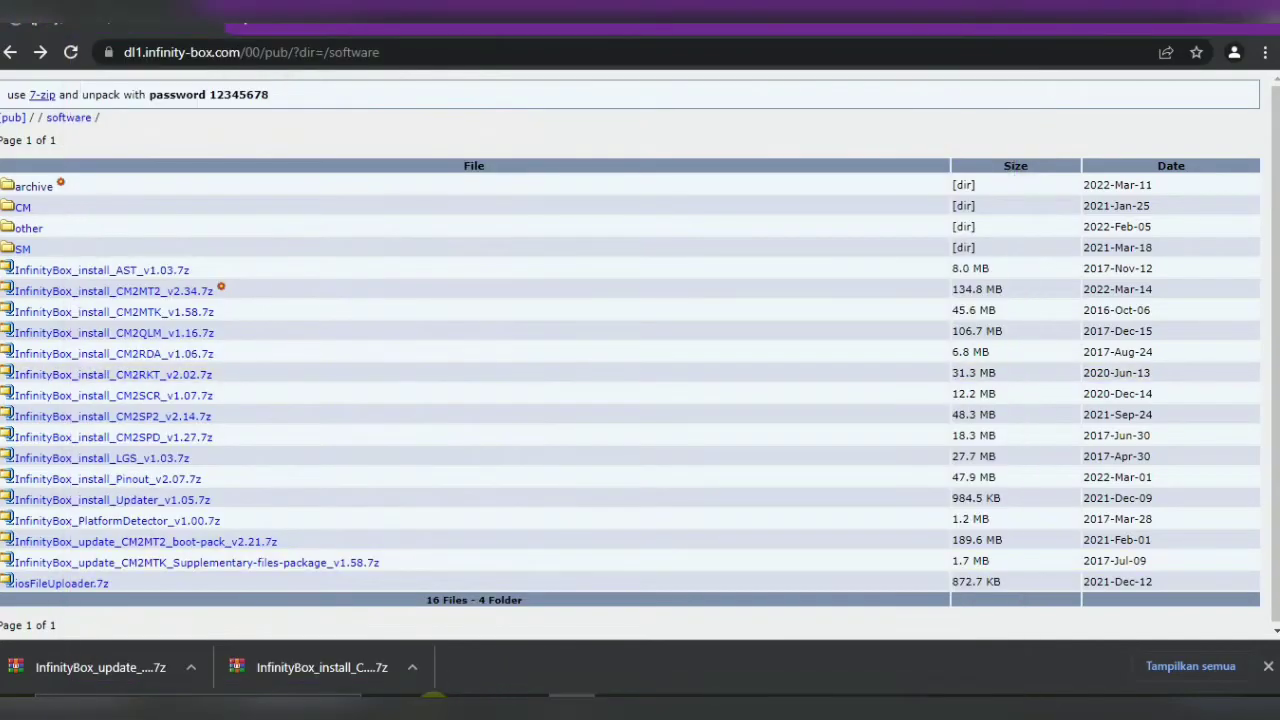
pyautogui.moveTo(470, 696)
pyautogui.moveTo(481, 642)
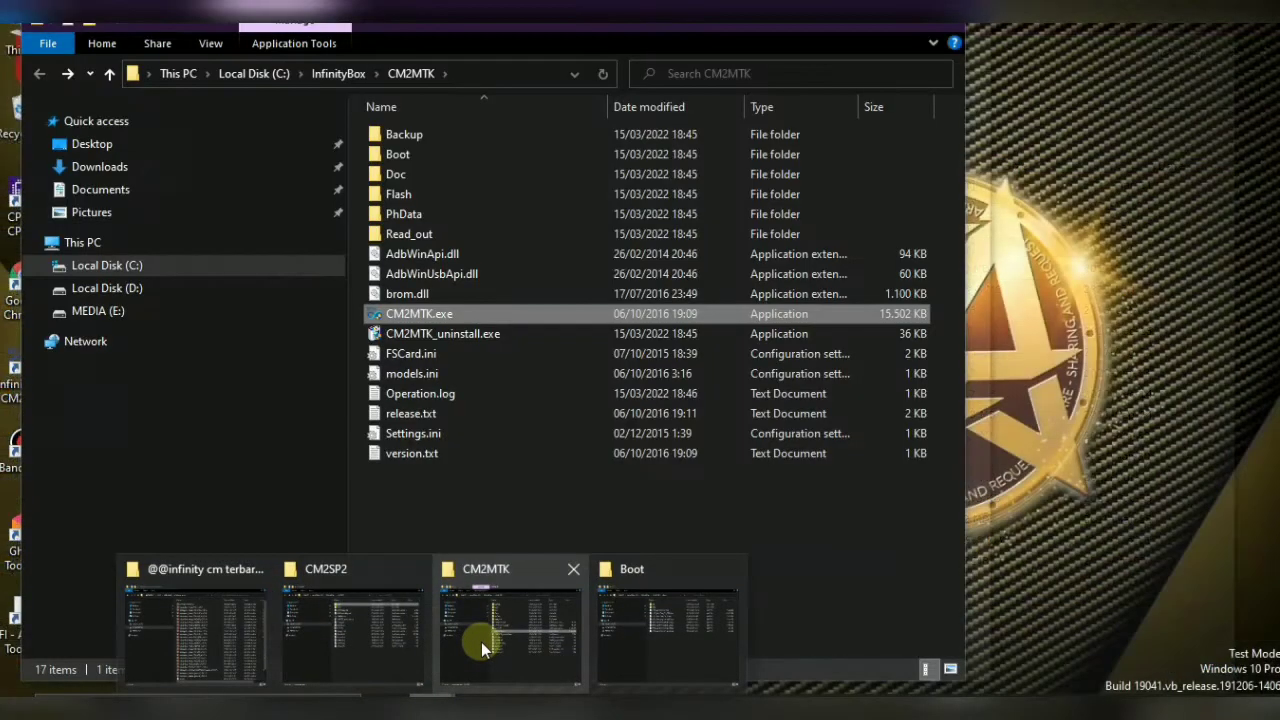
pyautogui.click(578, 568)
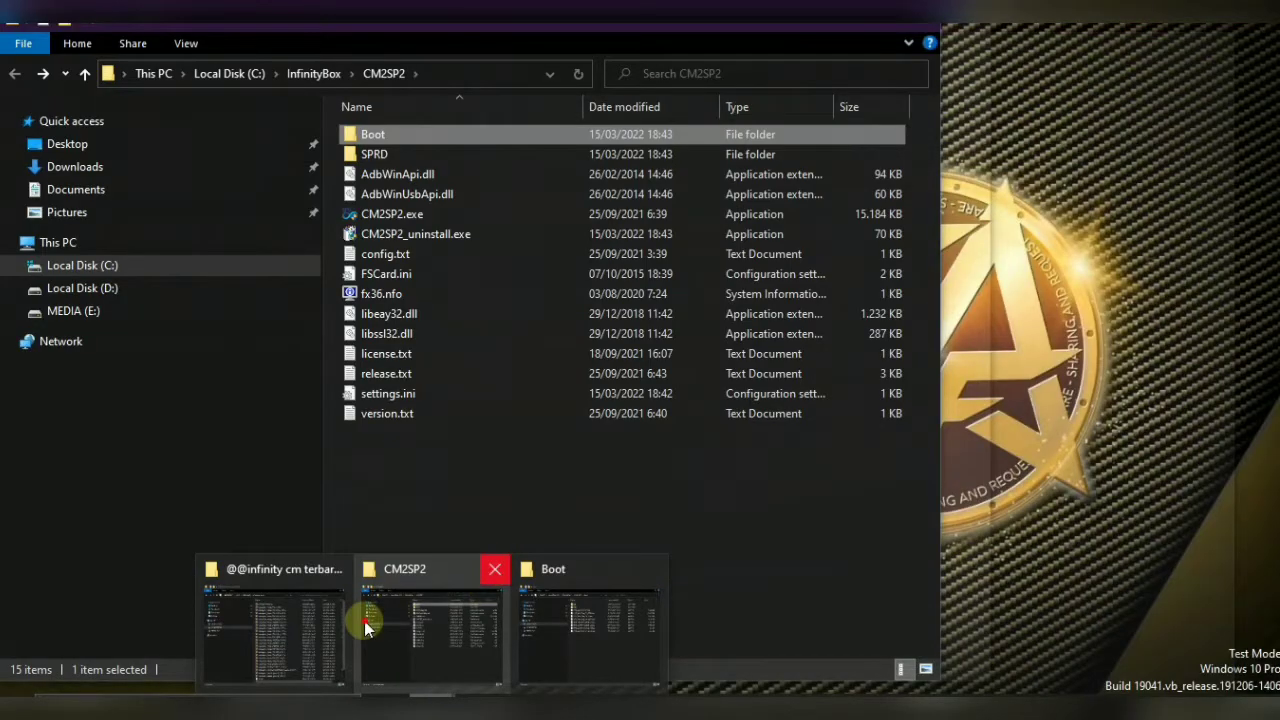
pyautogui.click(494, 569)
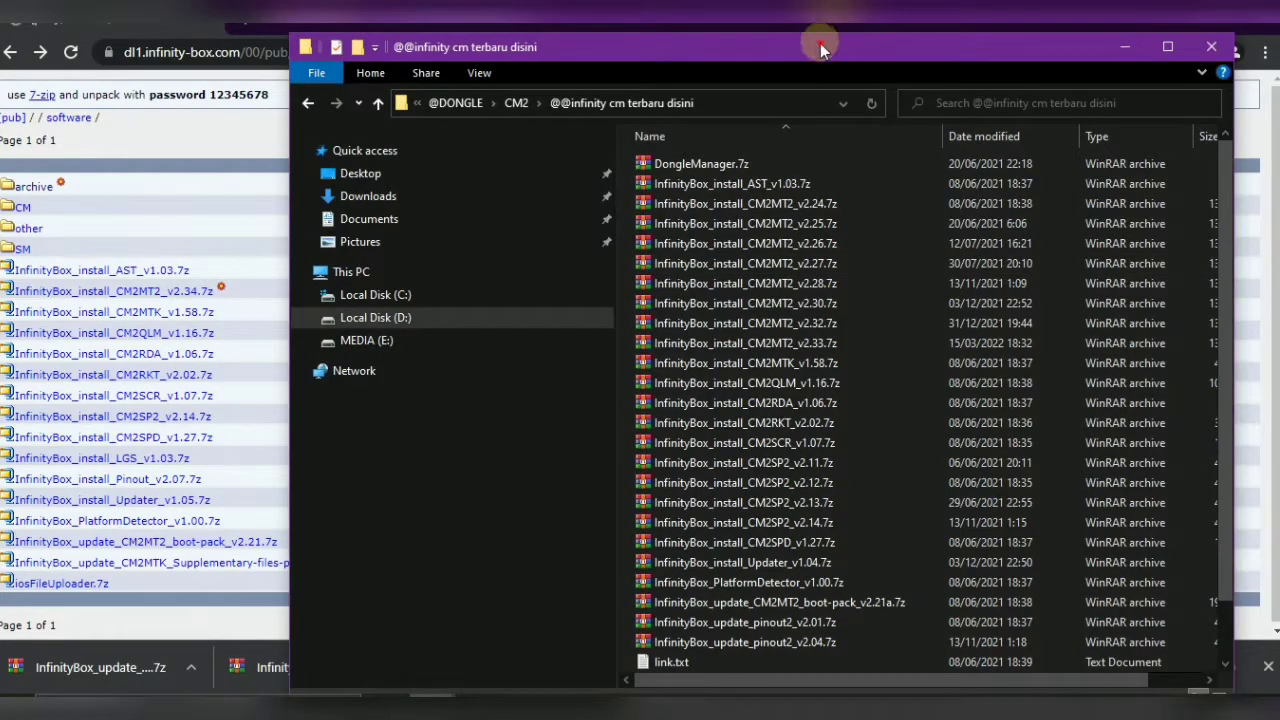
pyautogui.doubleClick(820, 43)
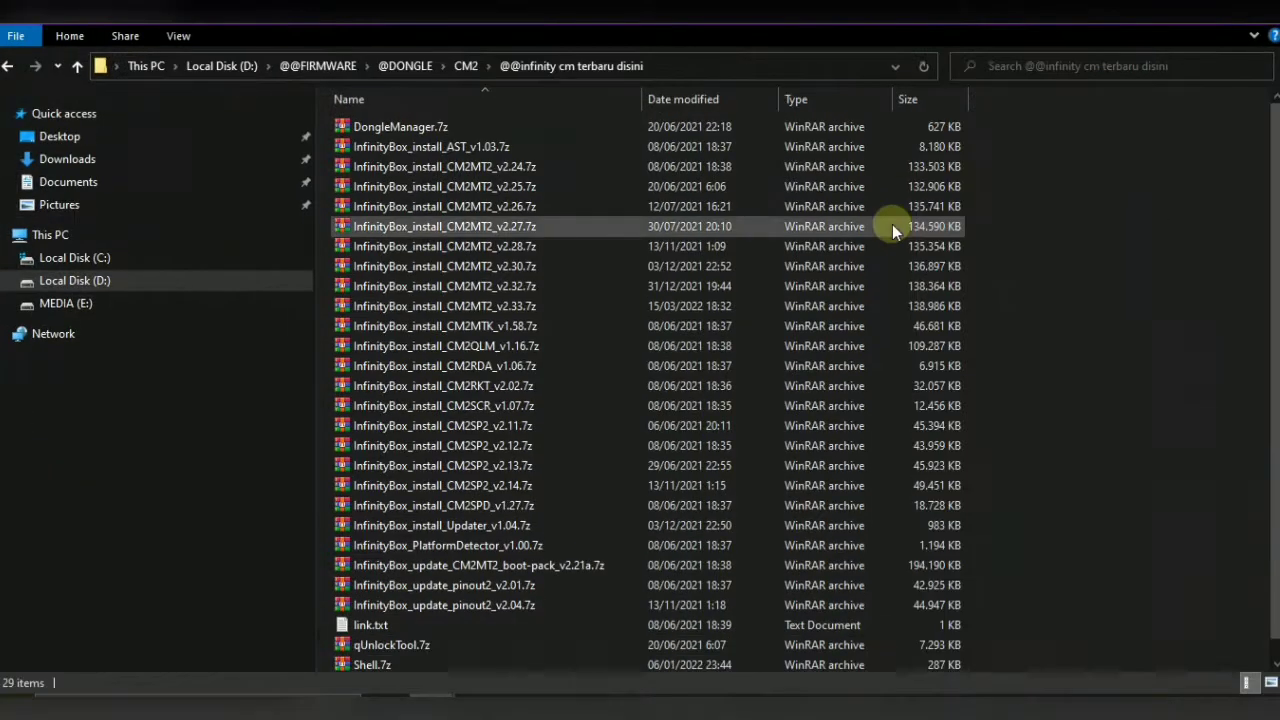
pyautogui.rightClick(1137, 200)
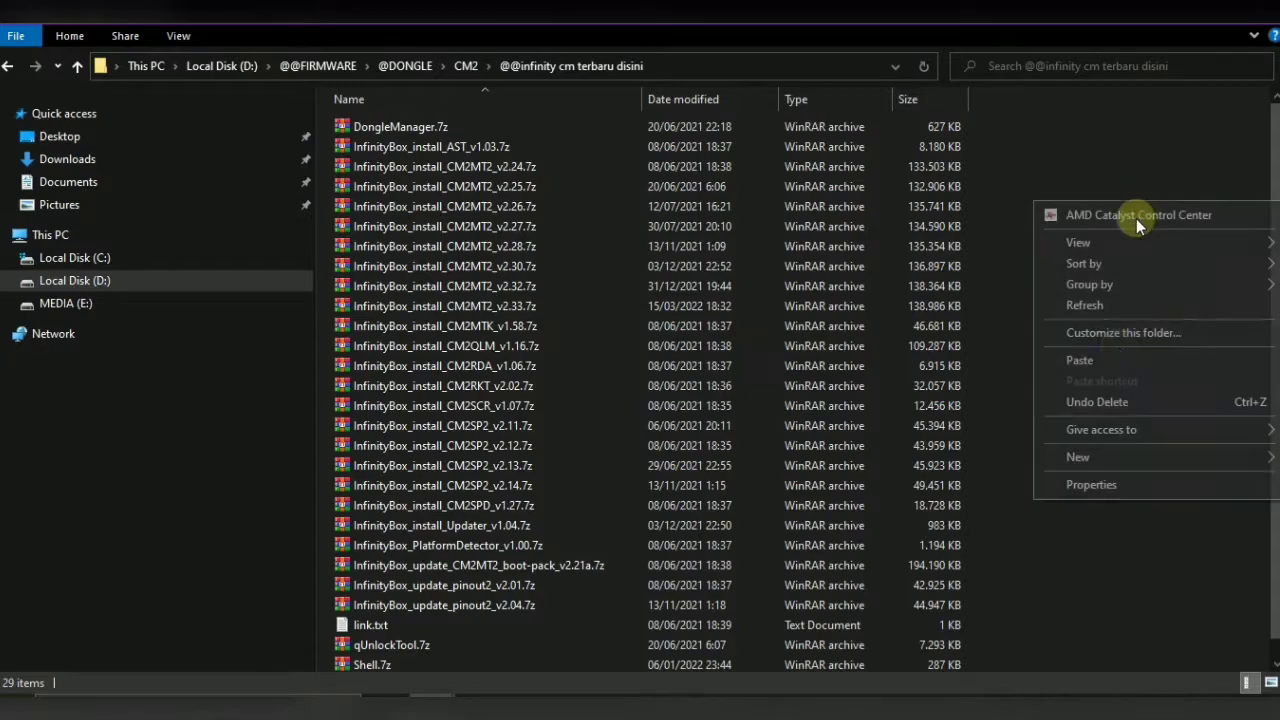
pyautogui.click(1110, 362)
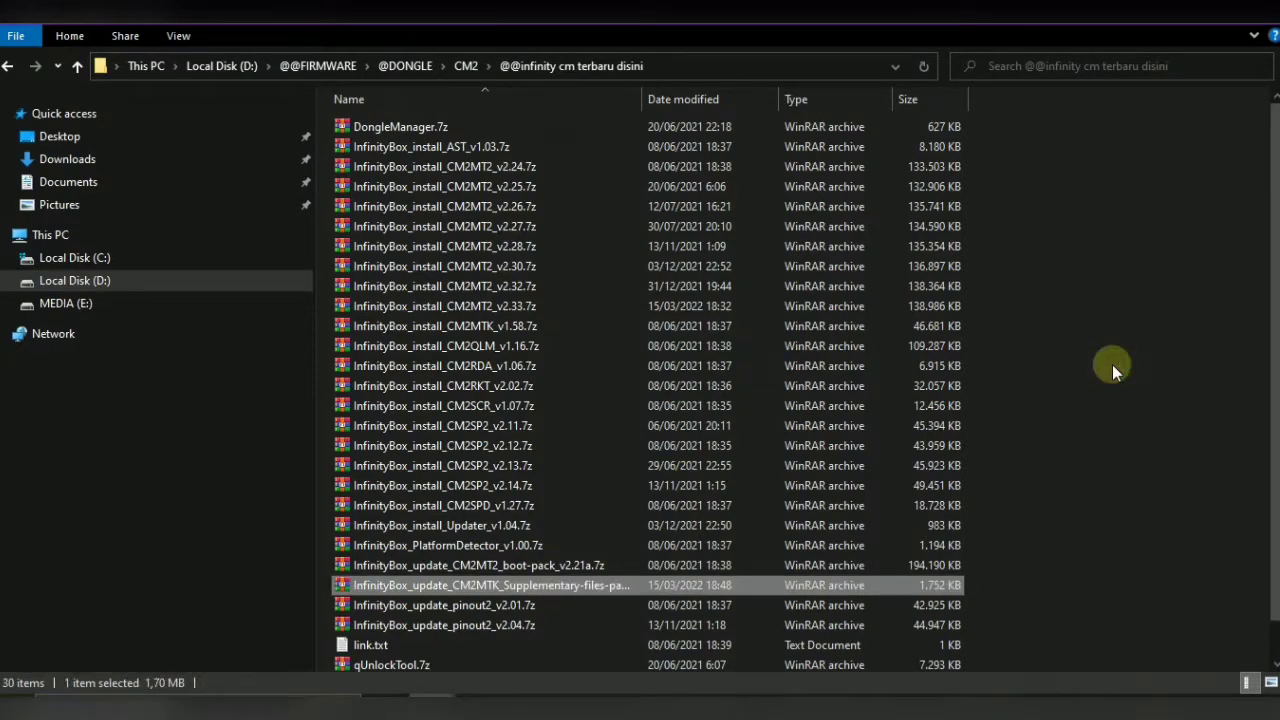
pyautogui.press('Return')
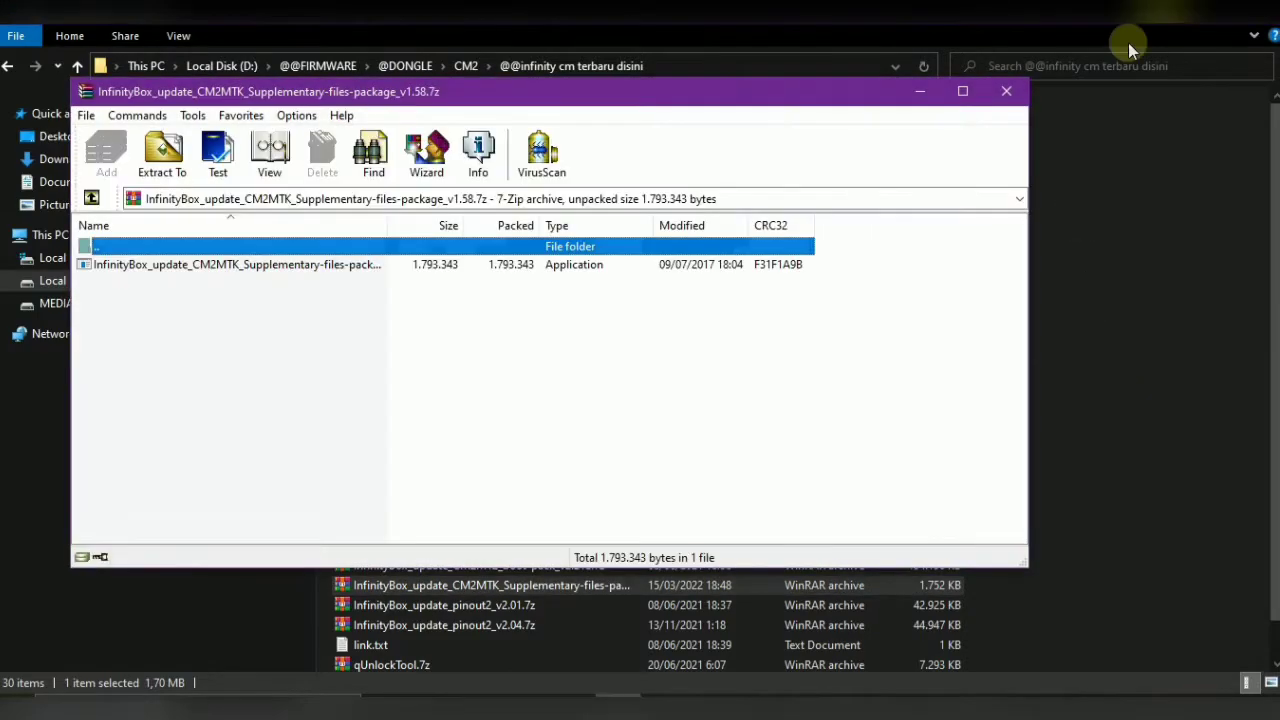
# Close the archive folder window and run the Supplementary-files-package installer from WinRAR
pyautogui.click(1128, 44)
pyautogui.click(1218, 10)
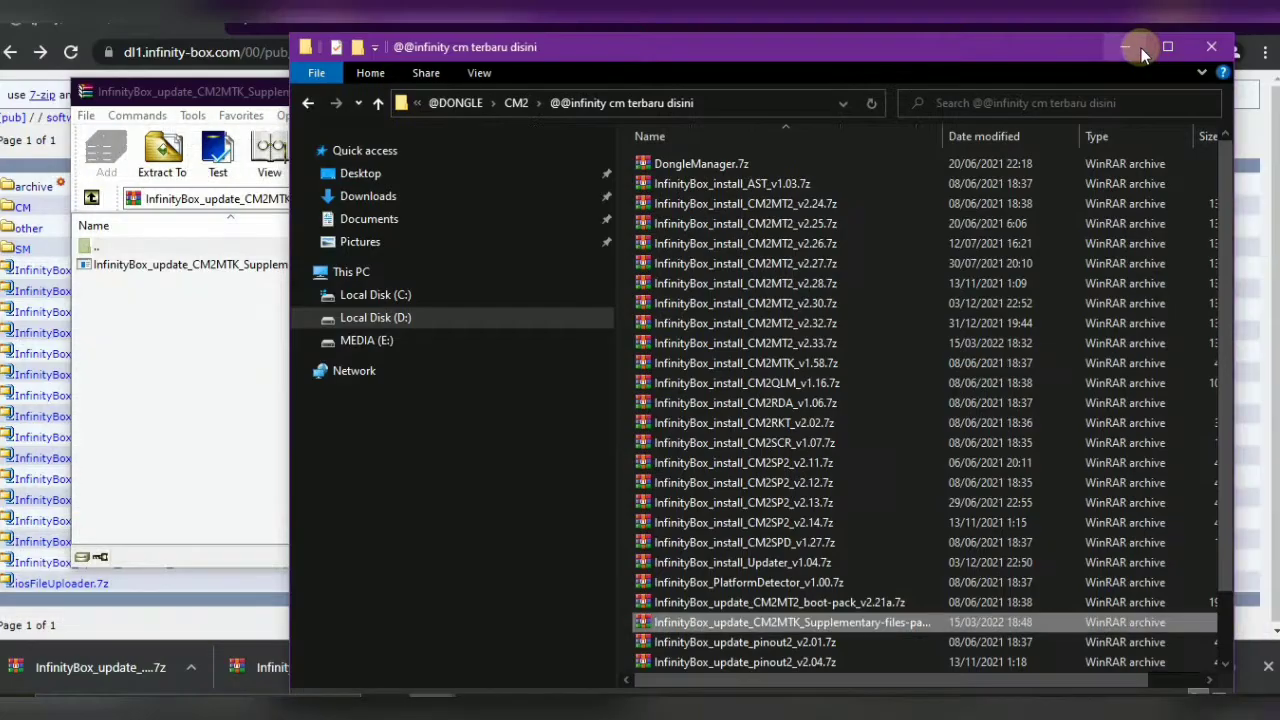
pyautogui.click(1210, 47)
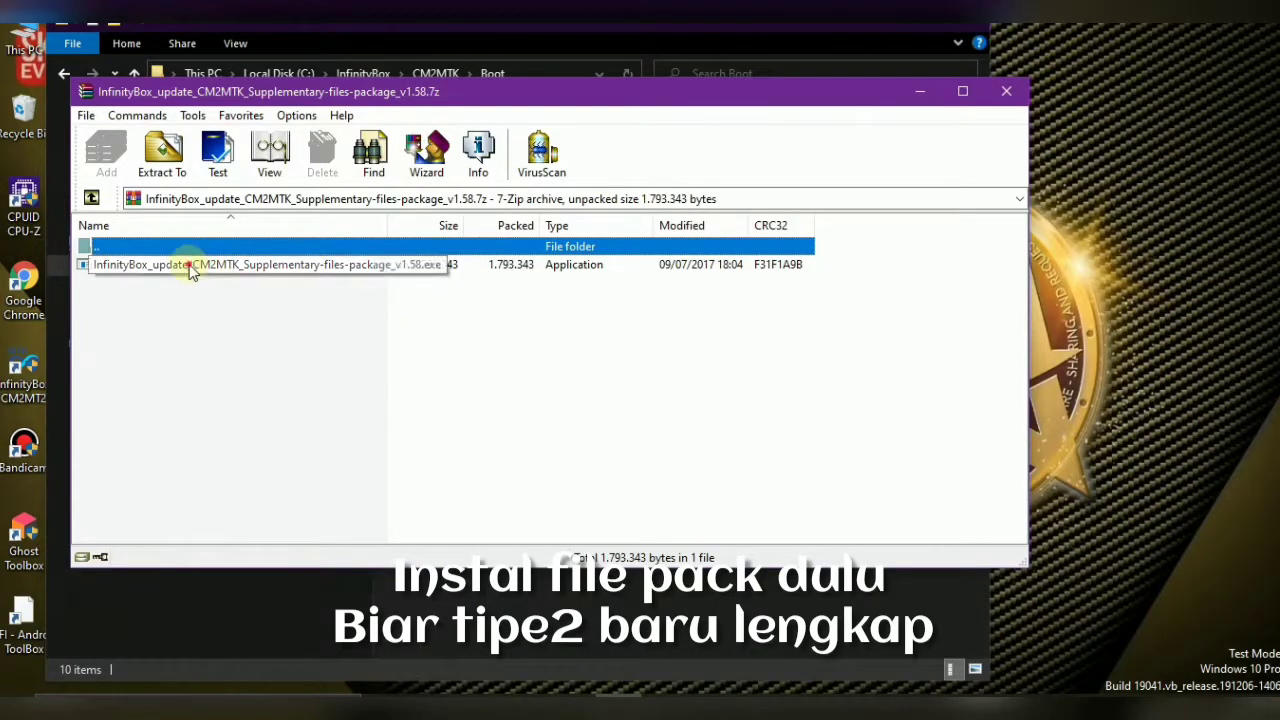
pyautogui.doubleClick(190, 265)
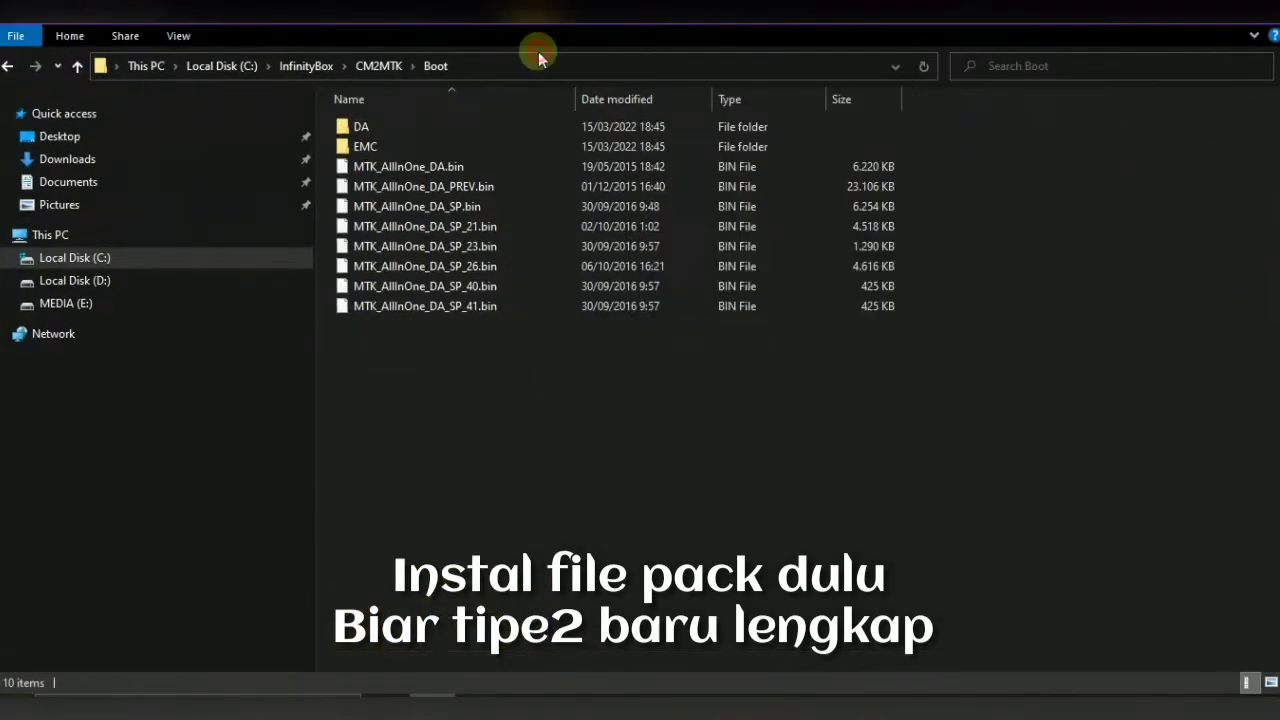
pyautogui.moveTo(538, 52); pyautogui.dragTo(896, 63)
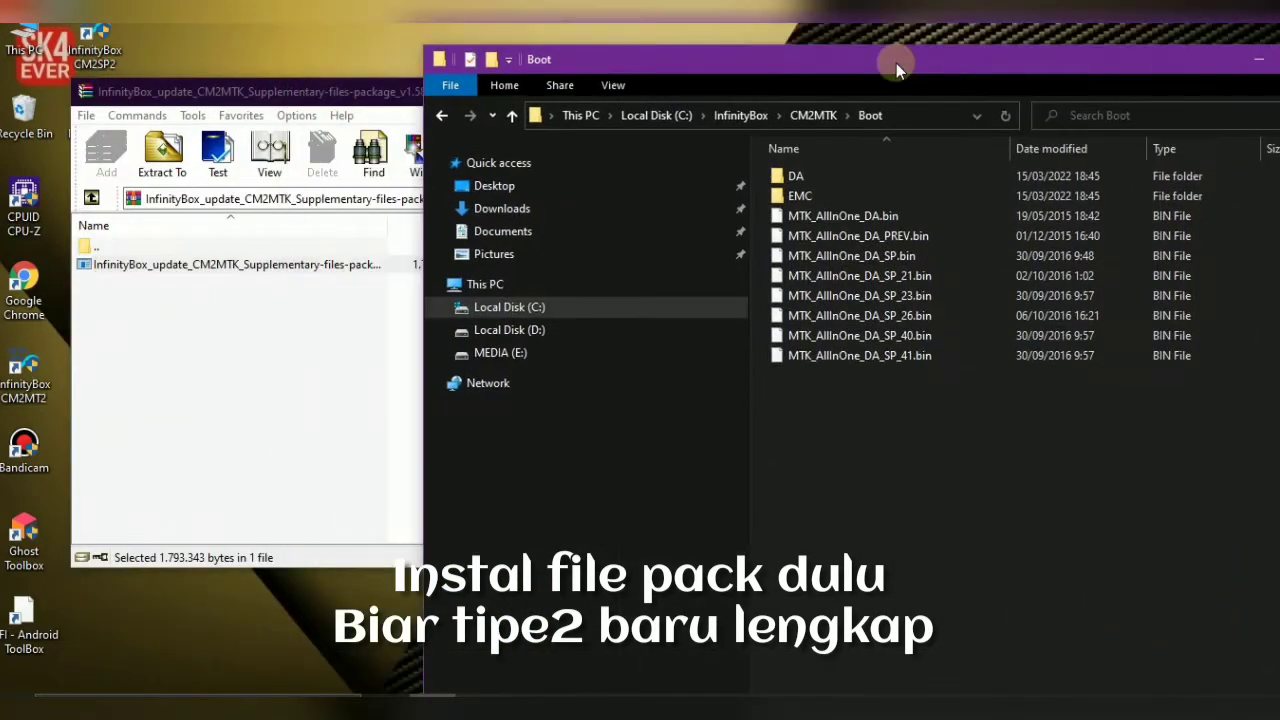
pyautogui.click(340, 90)
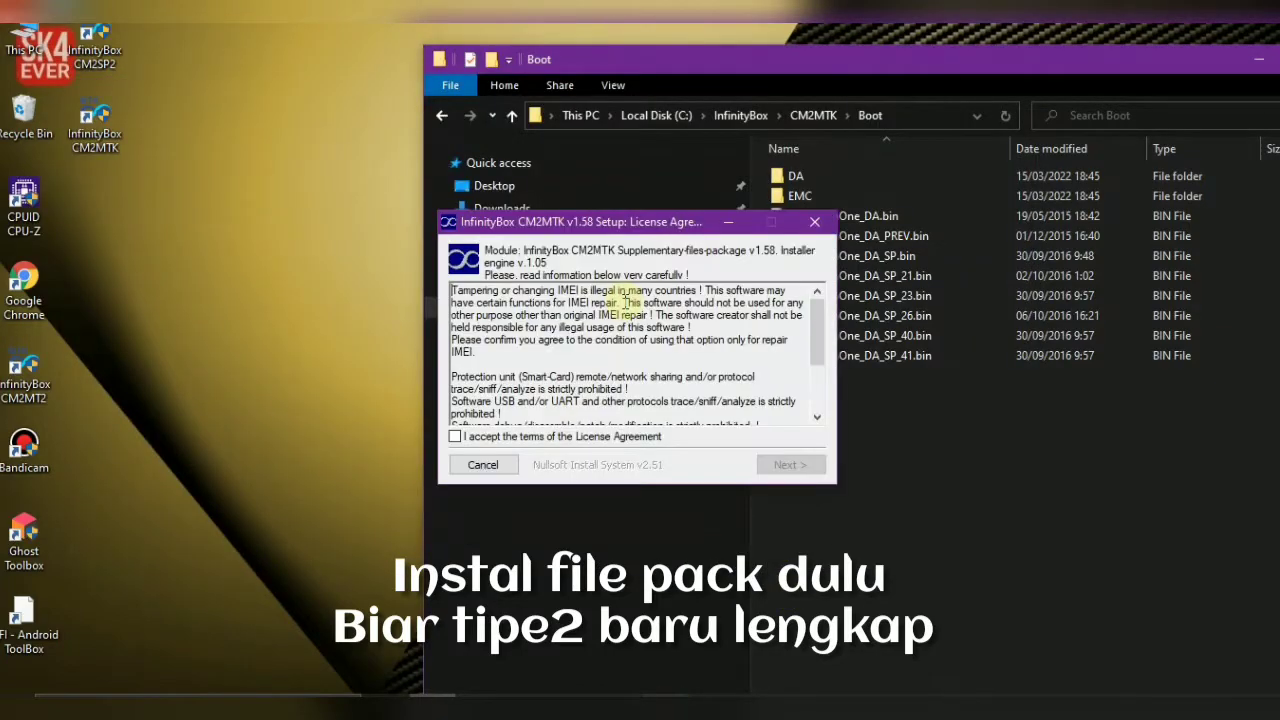
# Accept the licence and install the supplementary package into C:\InfinityBox\CM2MTK
pyautogui.moveTo(585, 222); pyautogui.dragTo(292, 181)
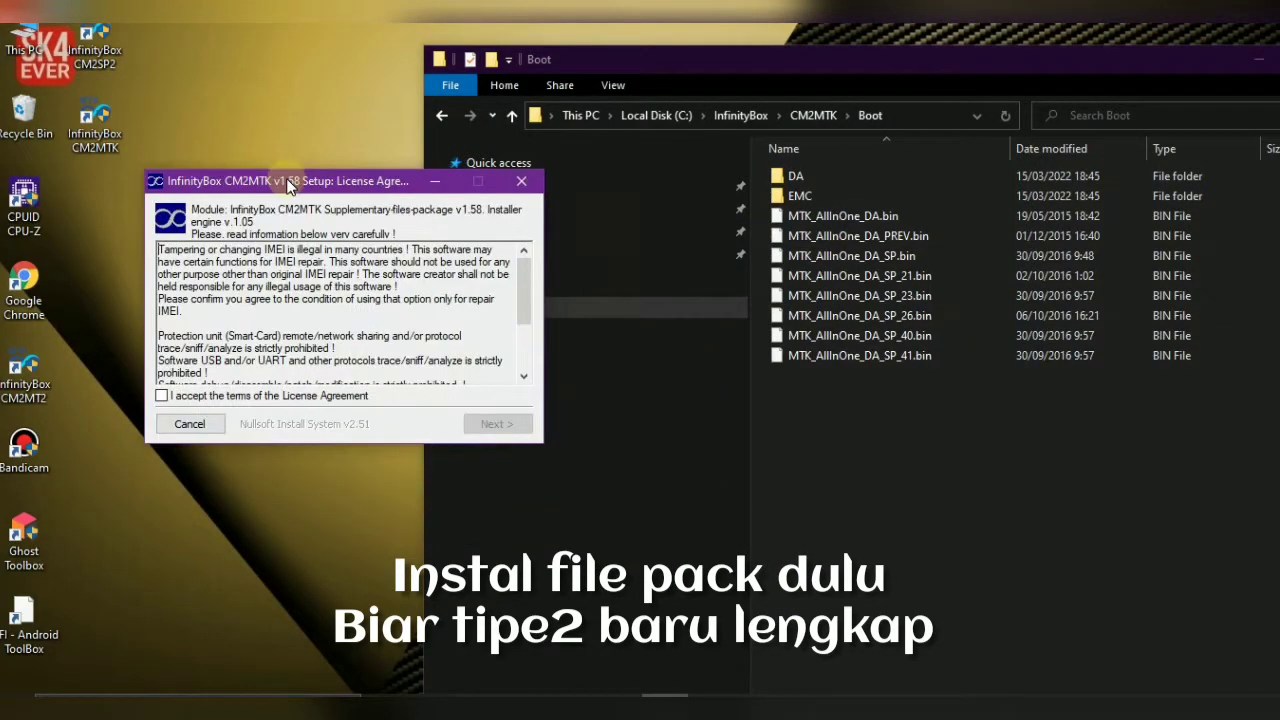
pyautogui.click(245, 396)
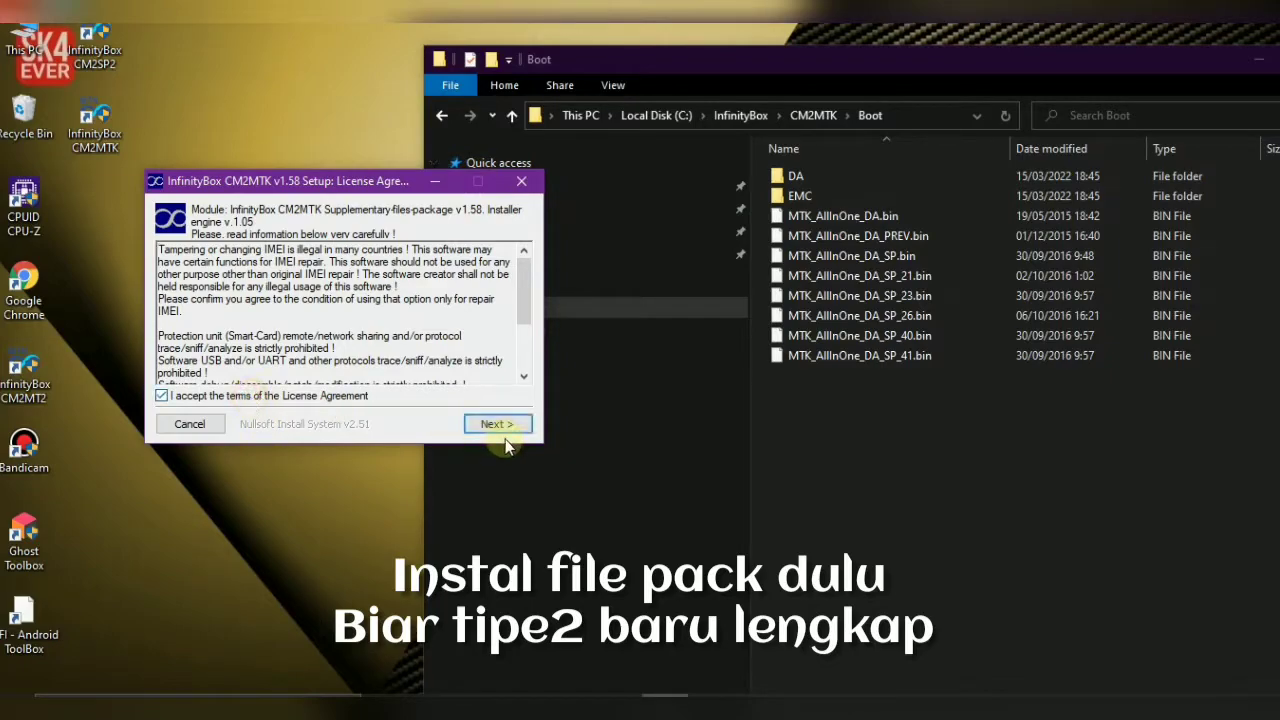
pyautogui.click(493, 424)
pyautogui.click(493, 424)
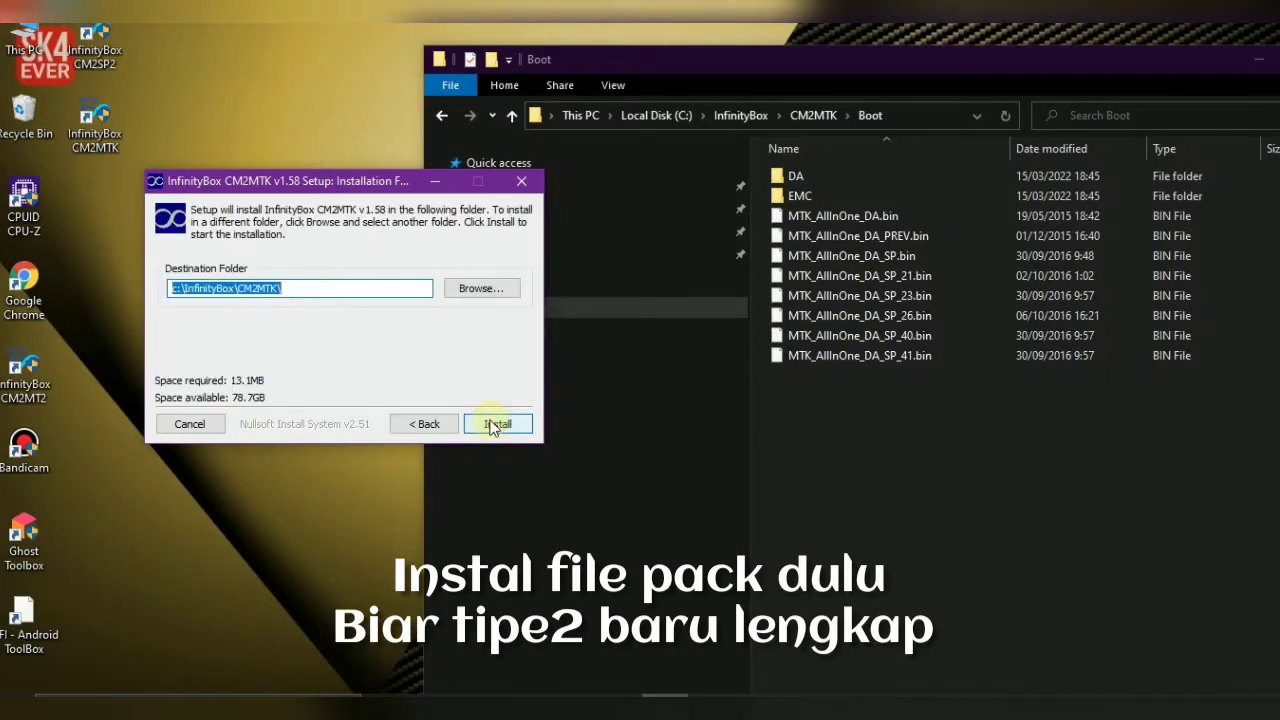
pyautogui.click(493, 424)
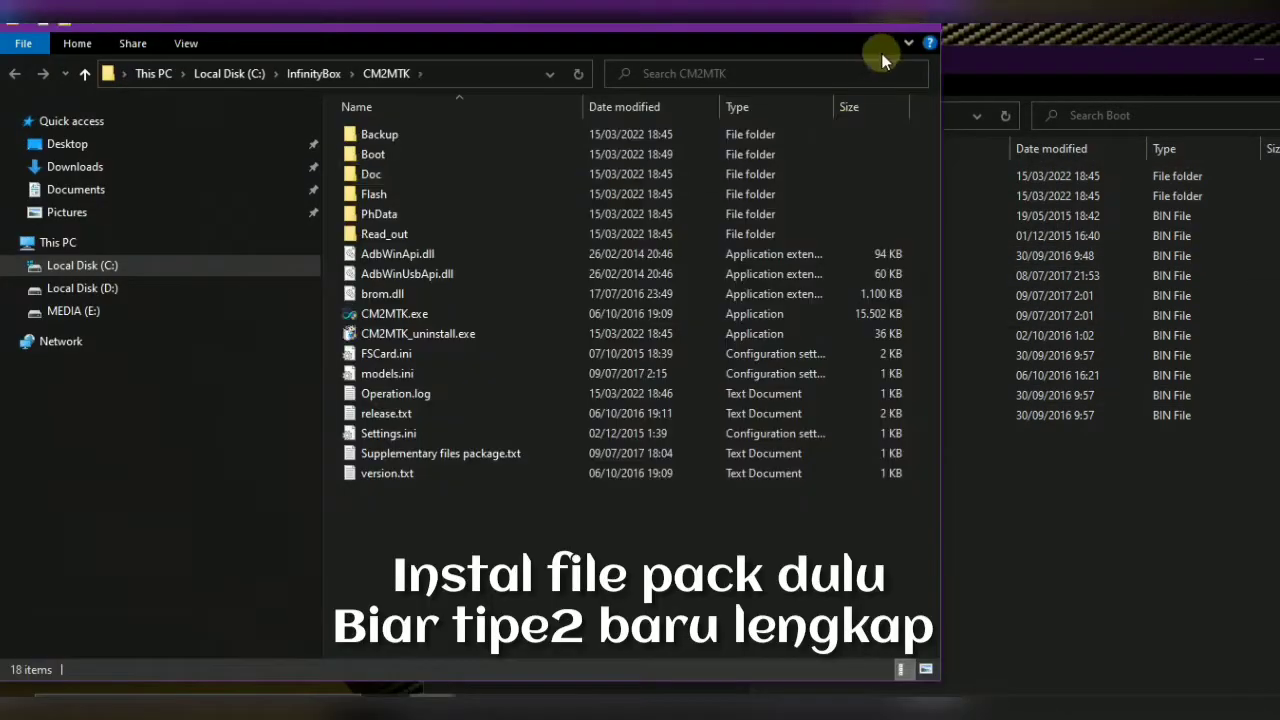
# Check the new DA folder under Boot, then close the completed setup dialog
pyautogui.click(918, 20)
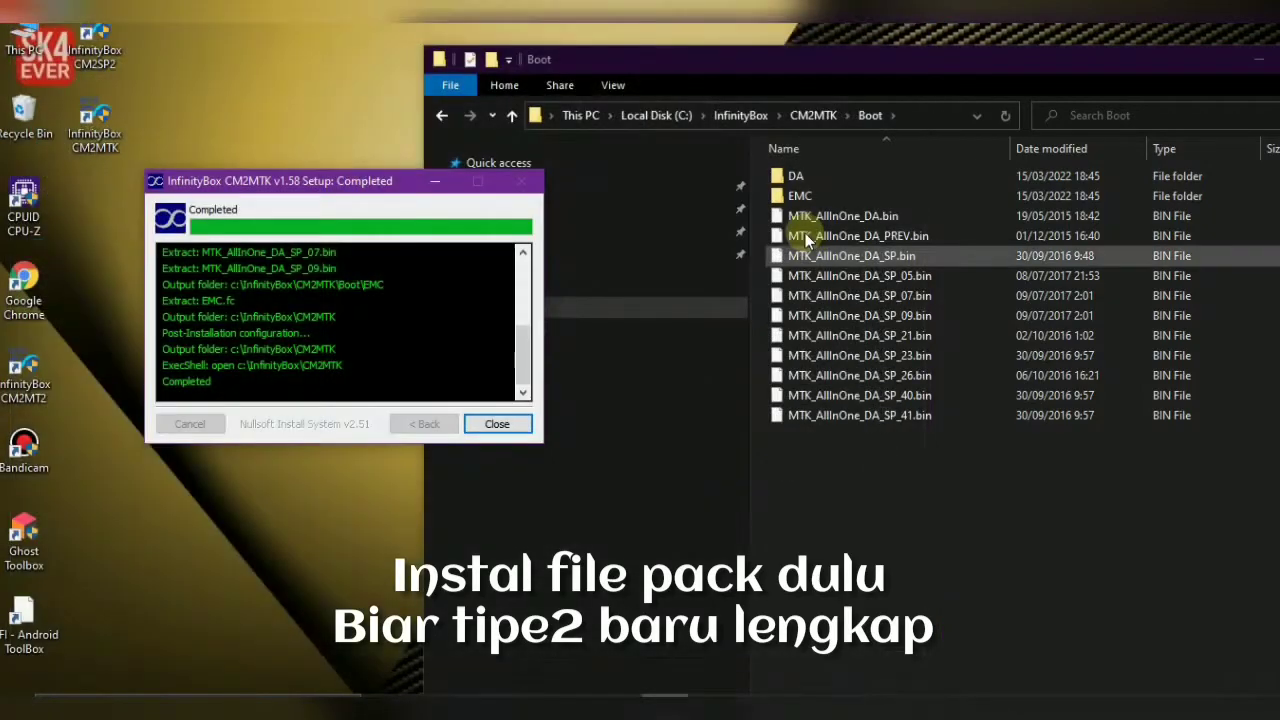
pyautogui.doubleClick(796, 178)
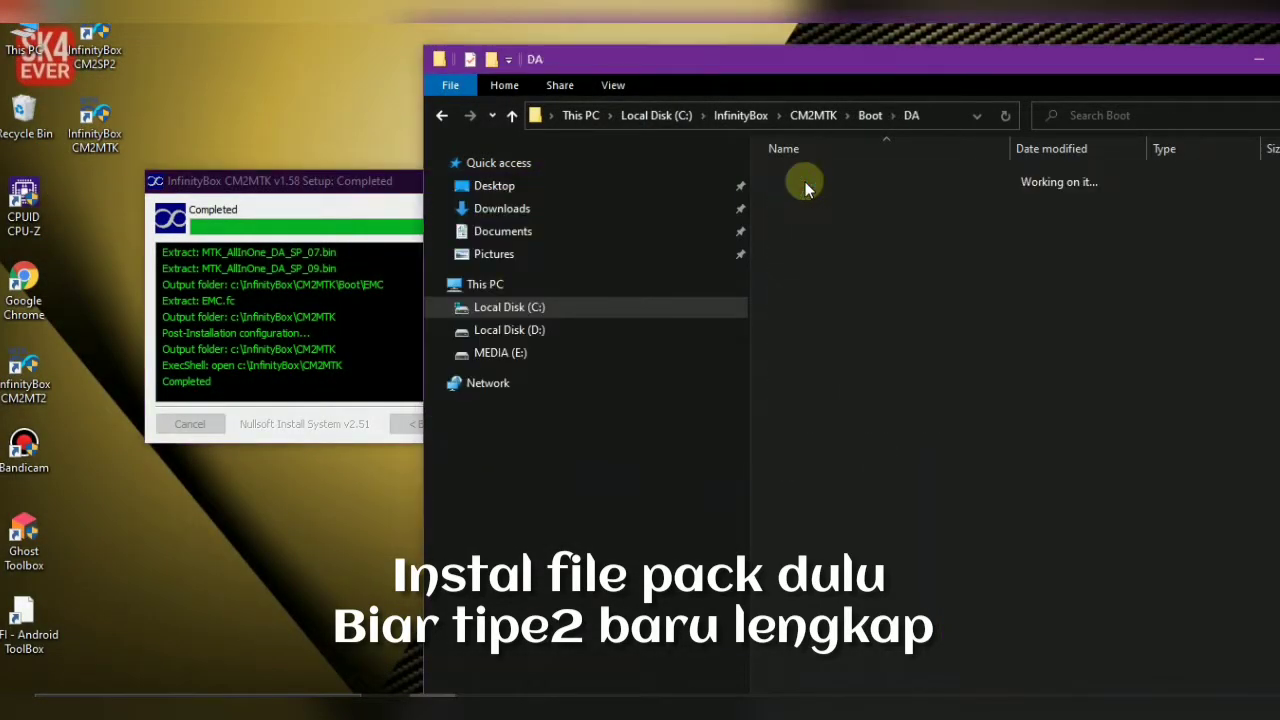
pyautogui.click(443, 117)
pyautogui.click(443, 117)
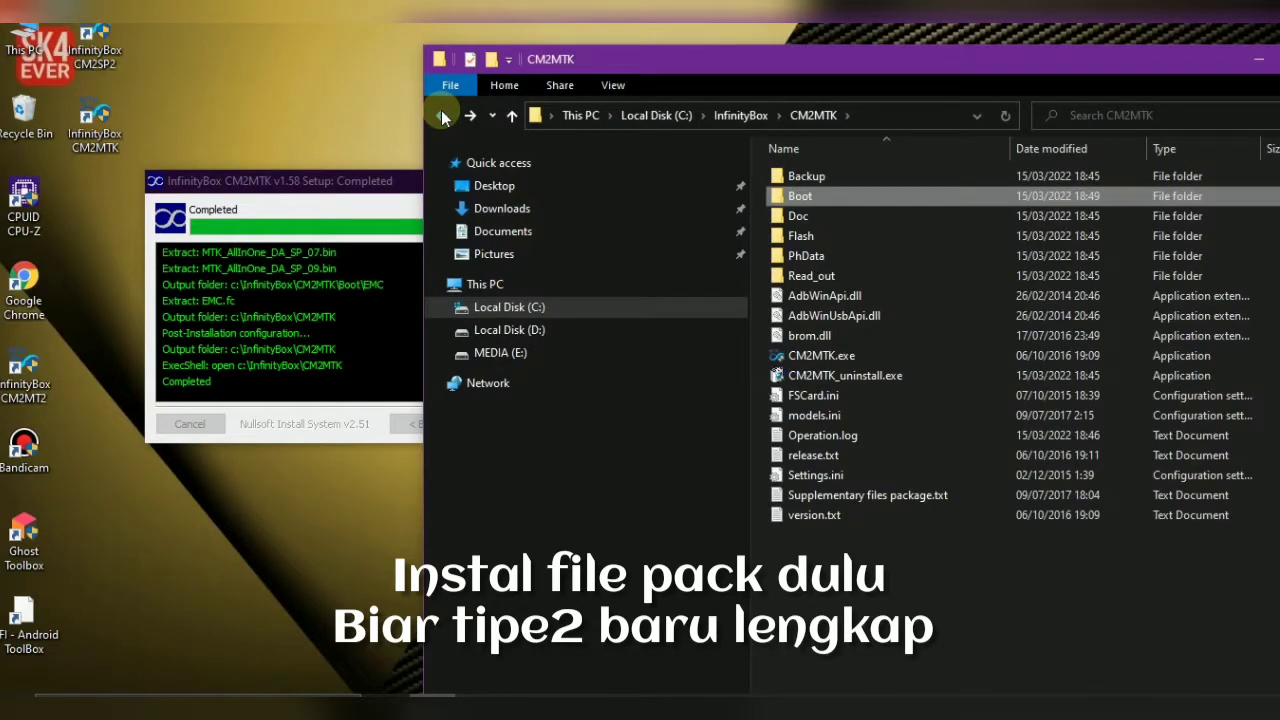
pyautogui.click(404, 320)
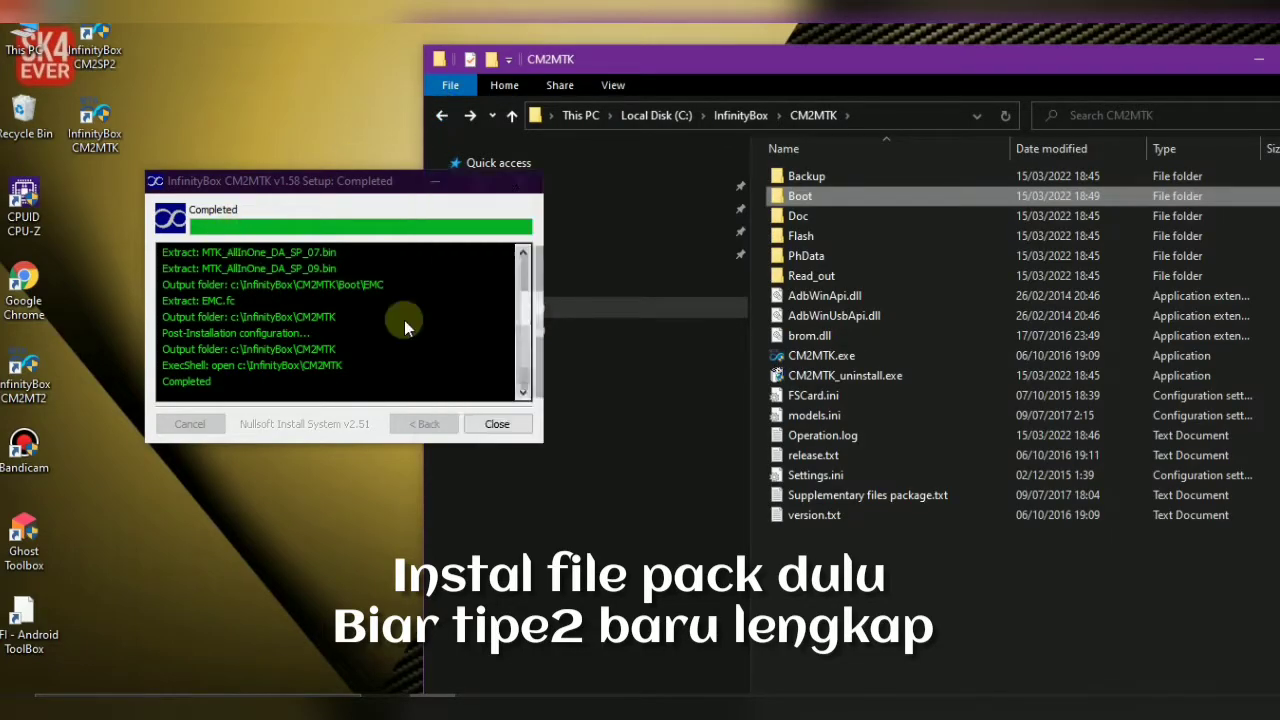
pyautogui.click(494, 425)
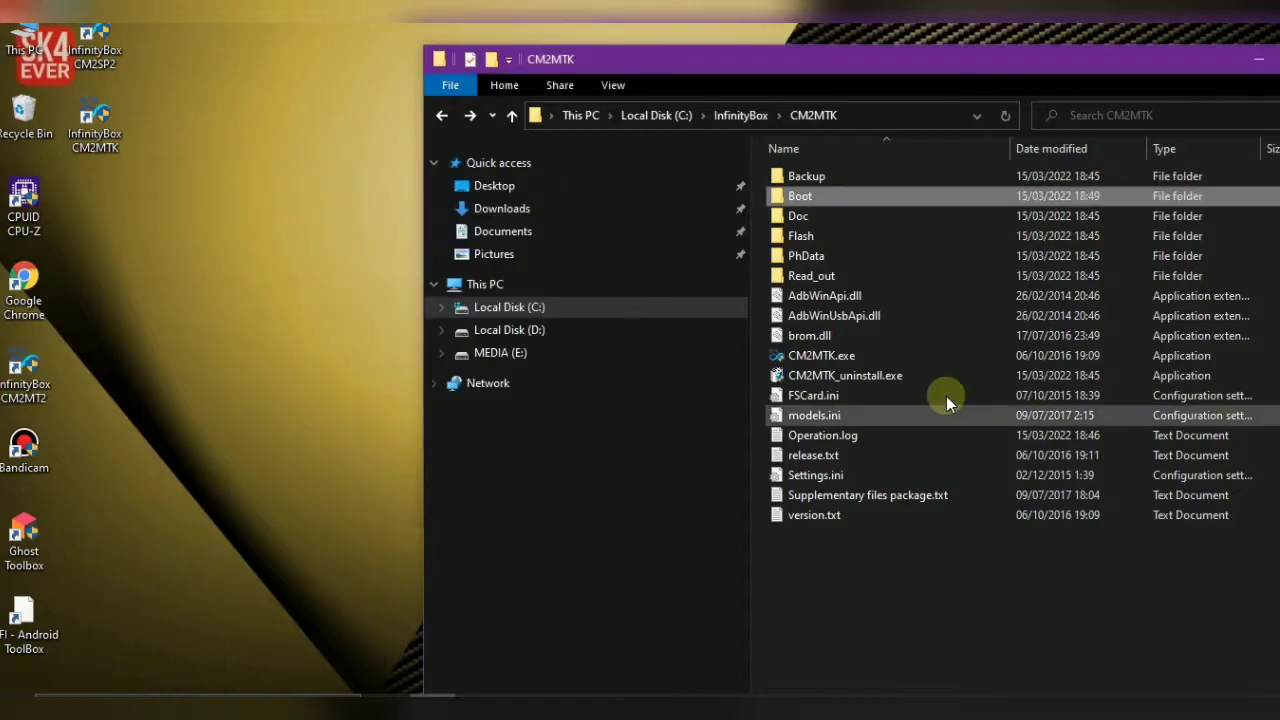
# Review the Boot folder's DA, EMC and MTK_AllInOne .bin files, then bring the installer archives window forward
pyautogui.doubleClick(811, 196)
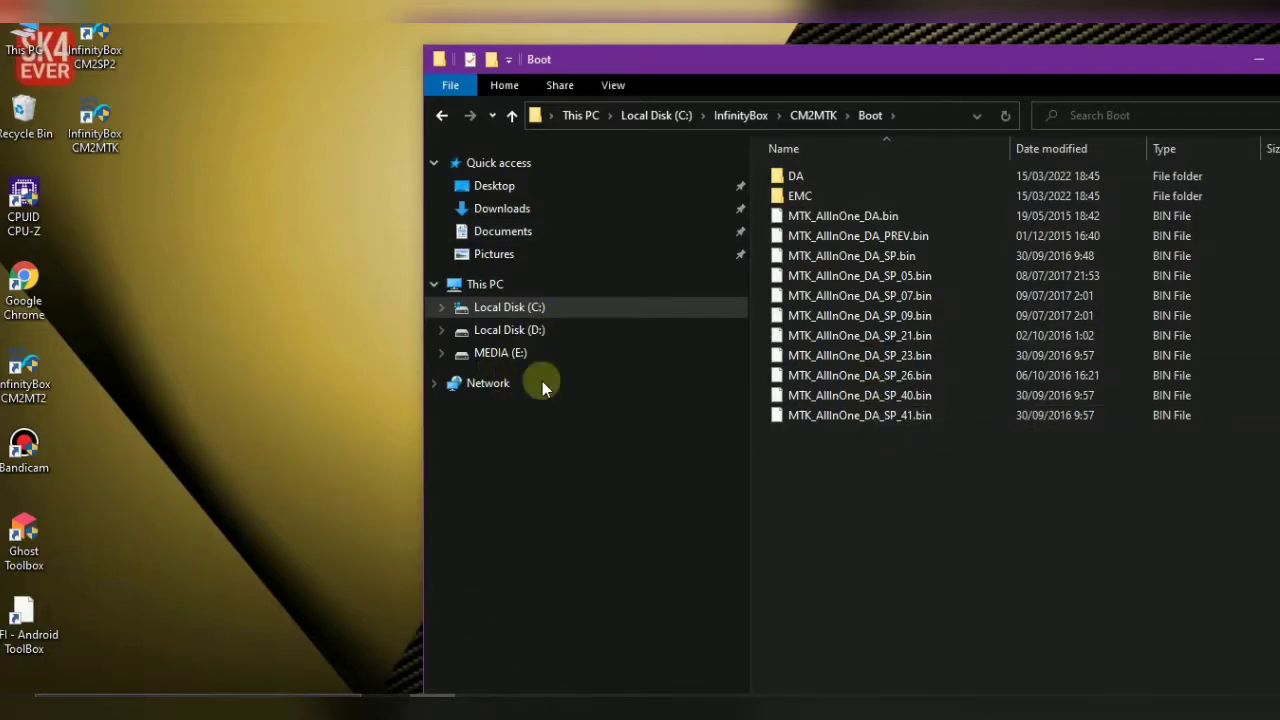
pyautogui.click(735, 22)
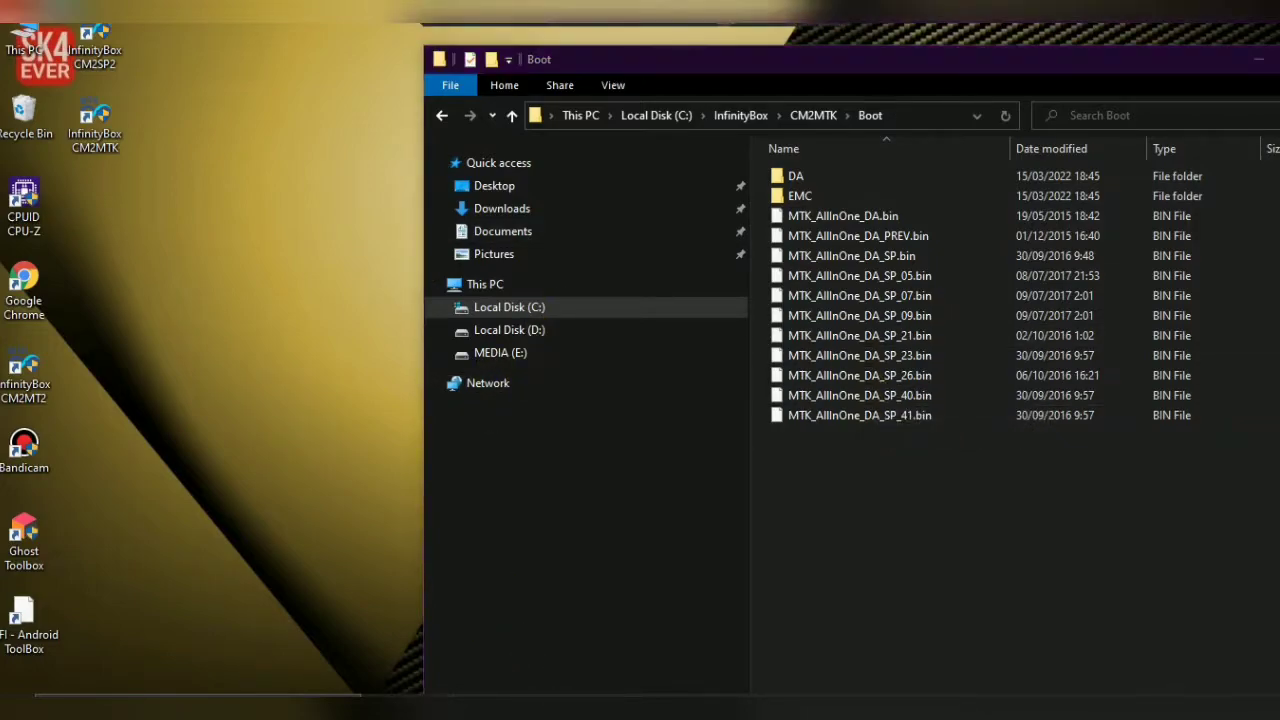
pyautogui.click(745, 23)
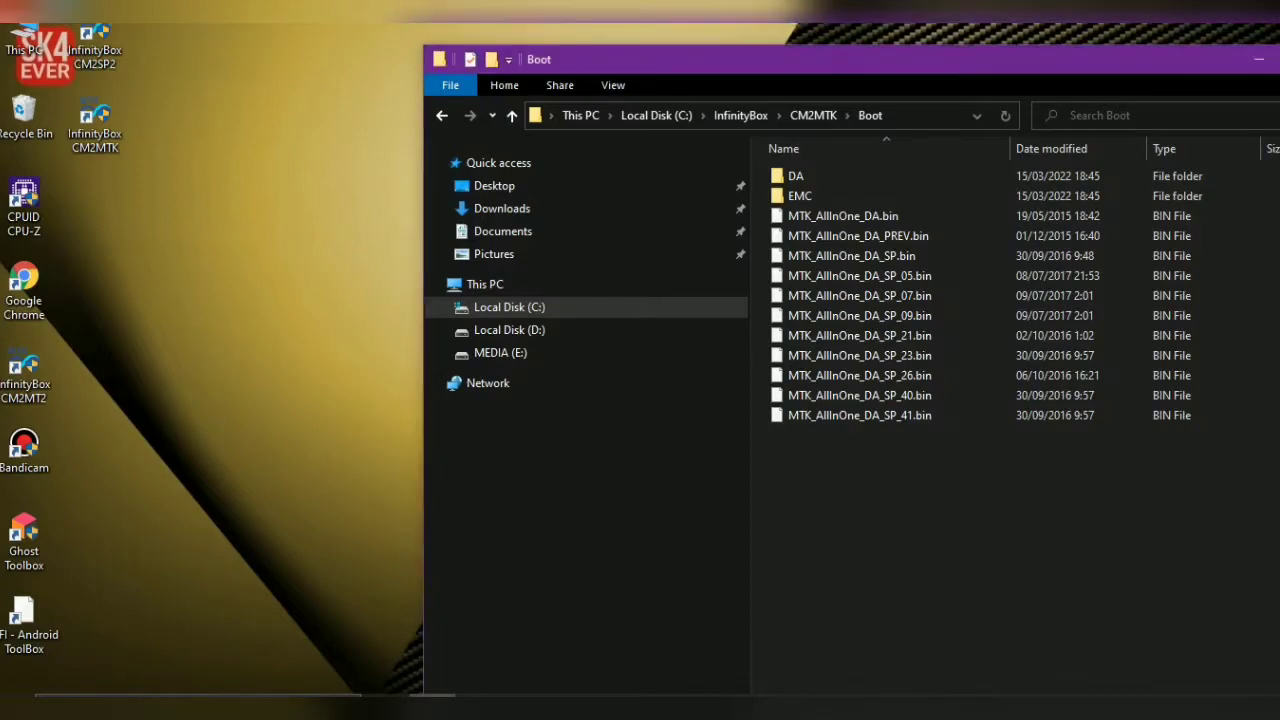
pyautogui.click(715, 23)
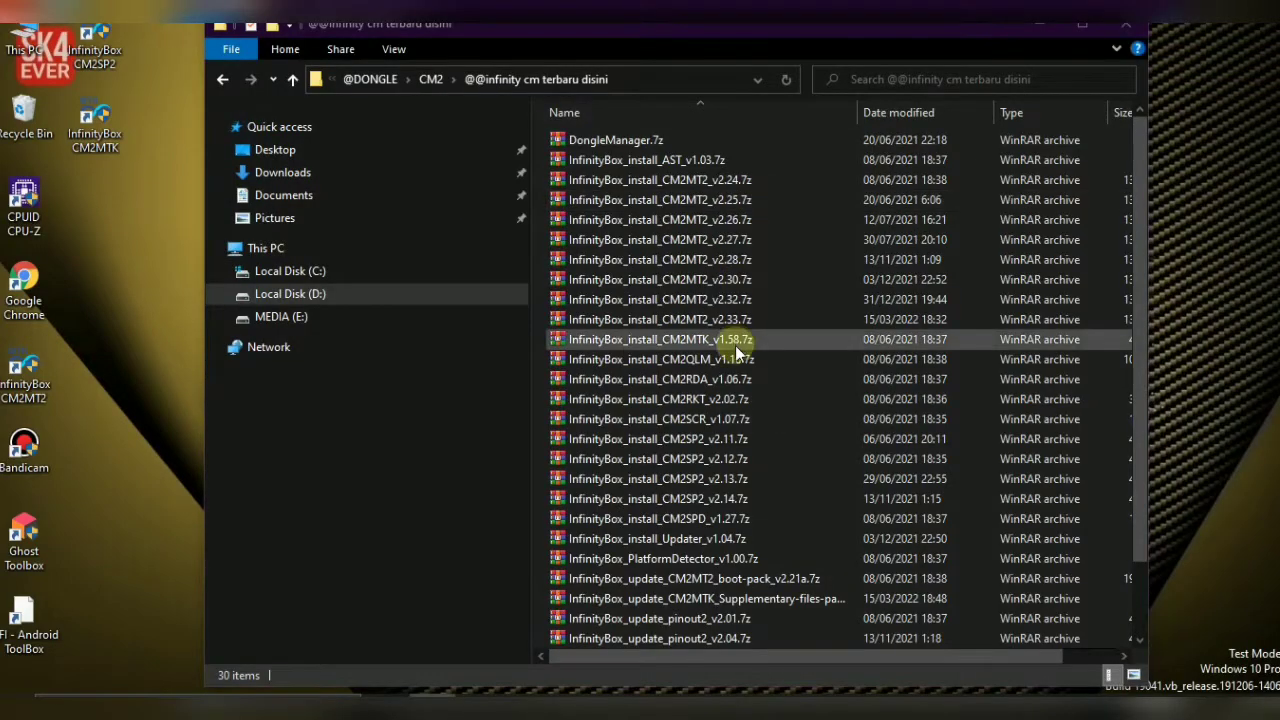
# Open InfinityBox_install_CM2QLM_v1.16.7z in WinRAR and run the setup .exe inside it
pyautogui.click(724, 360)
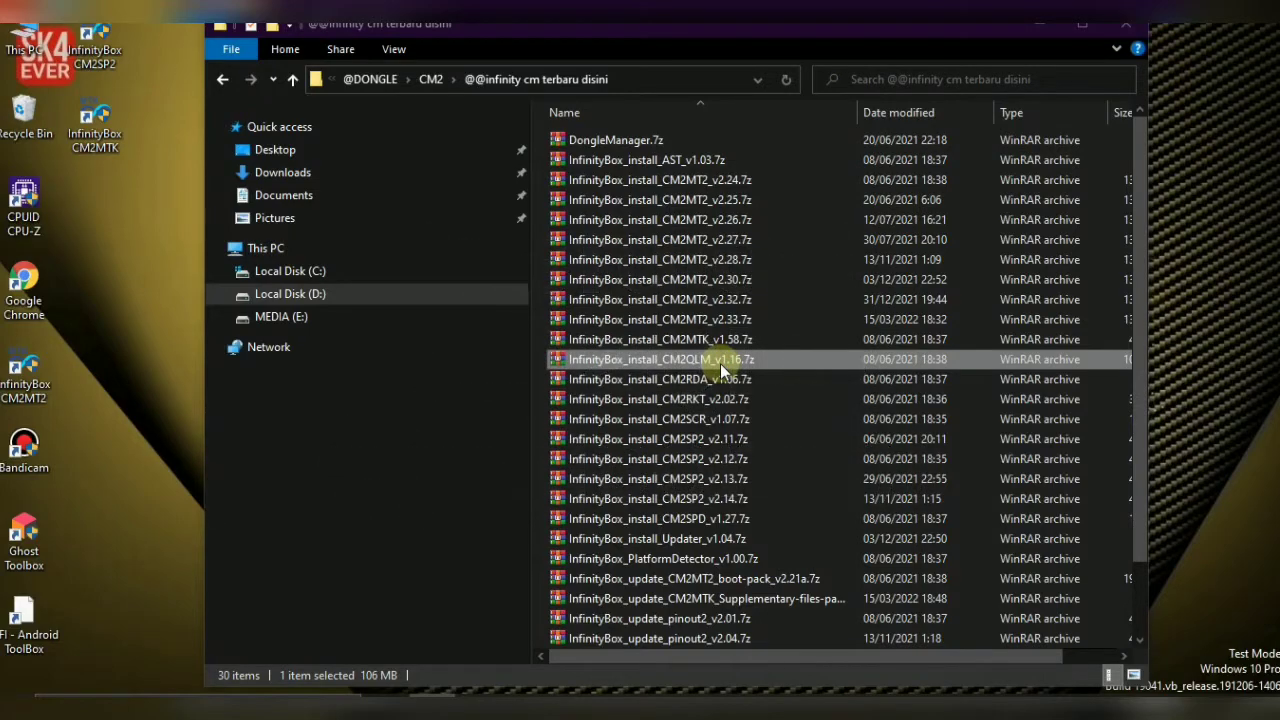
pyautogui.doubleClick(721, 366)
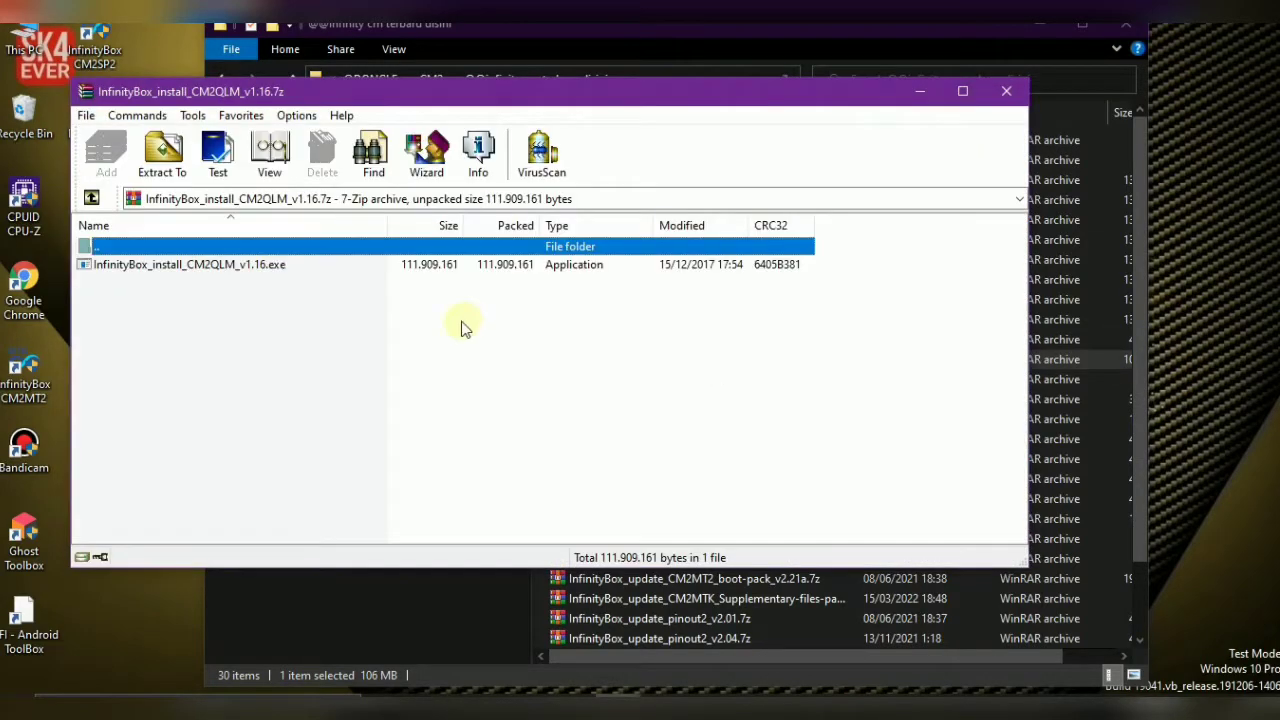
pyautogui.doubleClick(223, 266)
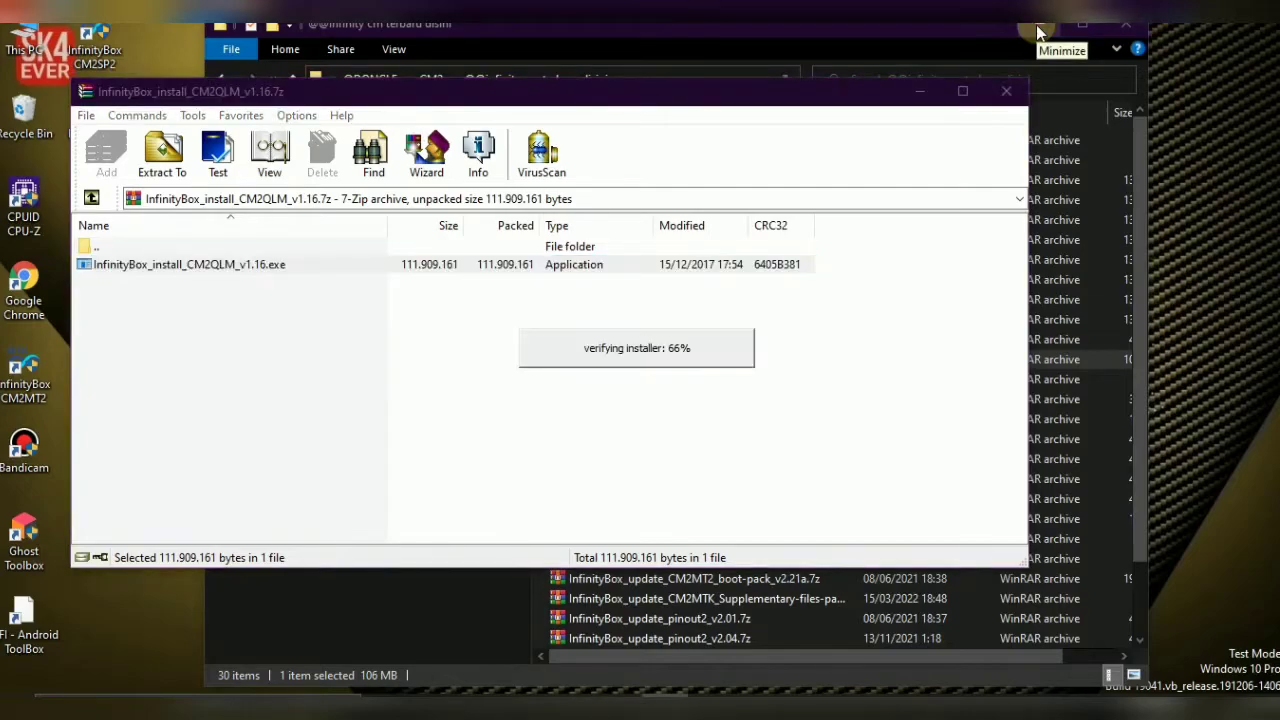
# Accept the license and install CM2QLM into C:\InfinityBox\CM2QLM, then refresh the desktop
pyautogui.click(1037, 33)
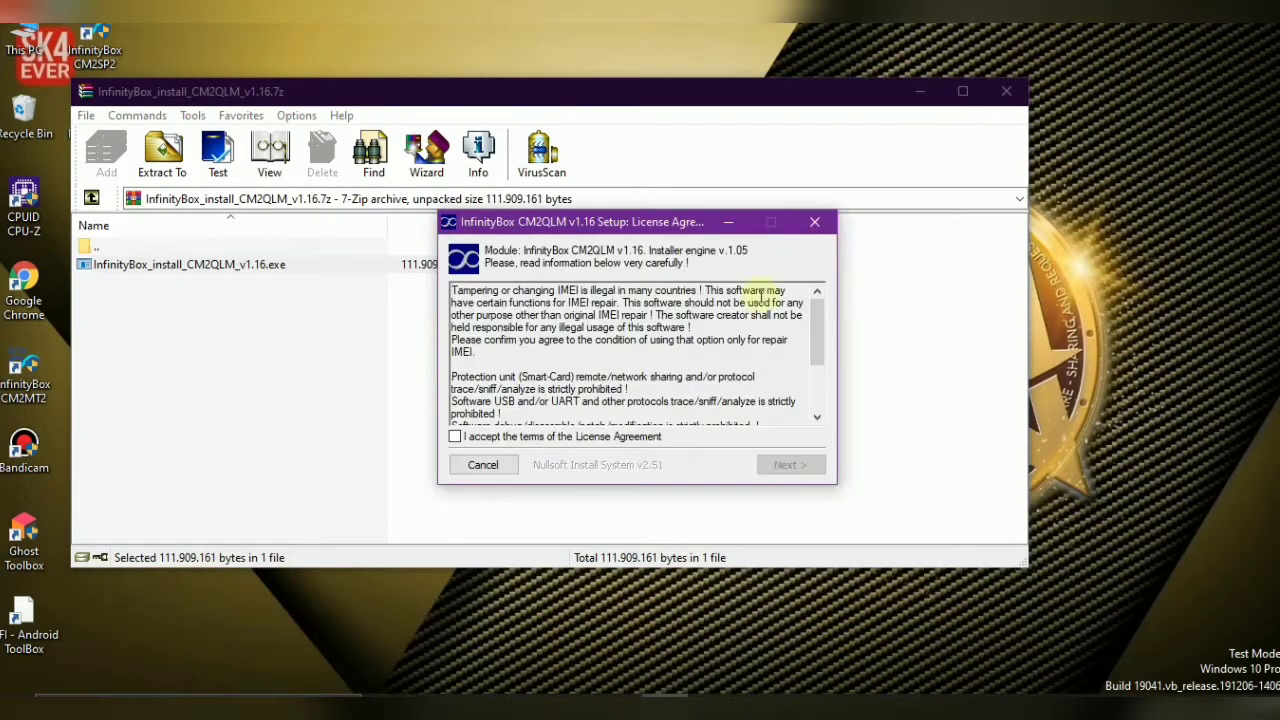
pyautogui.click(598, 437)
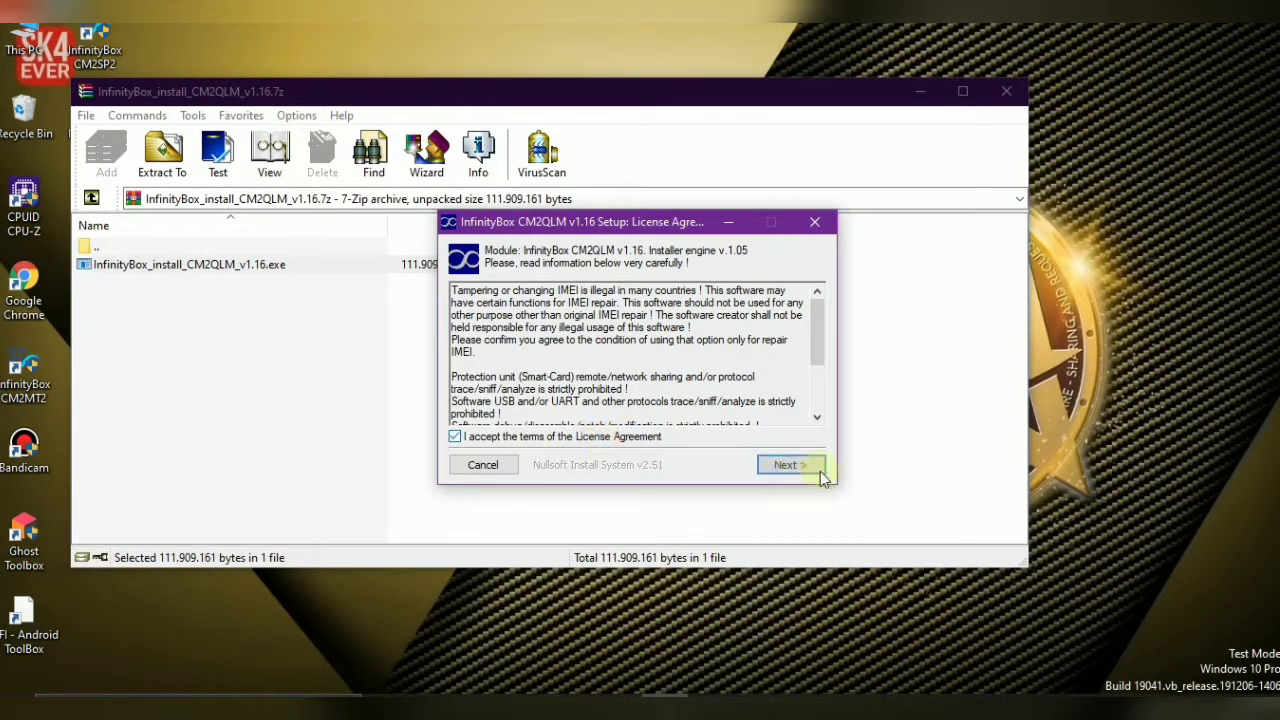
pyautogui.click(816, 468)
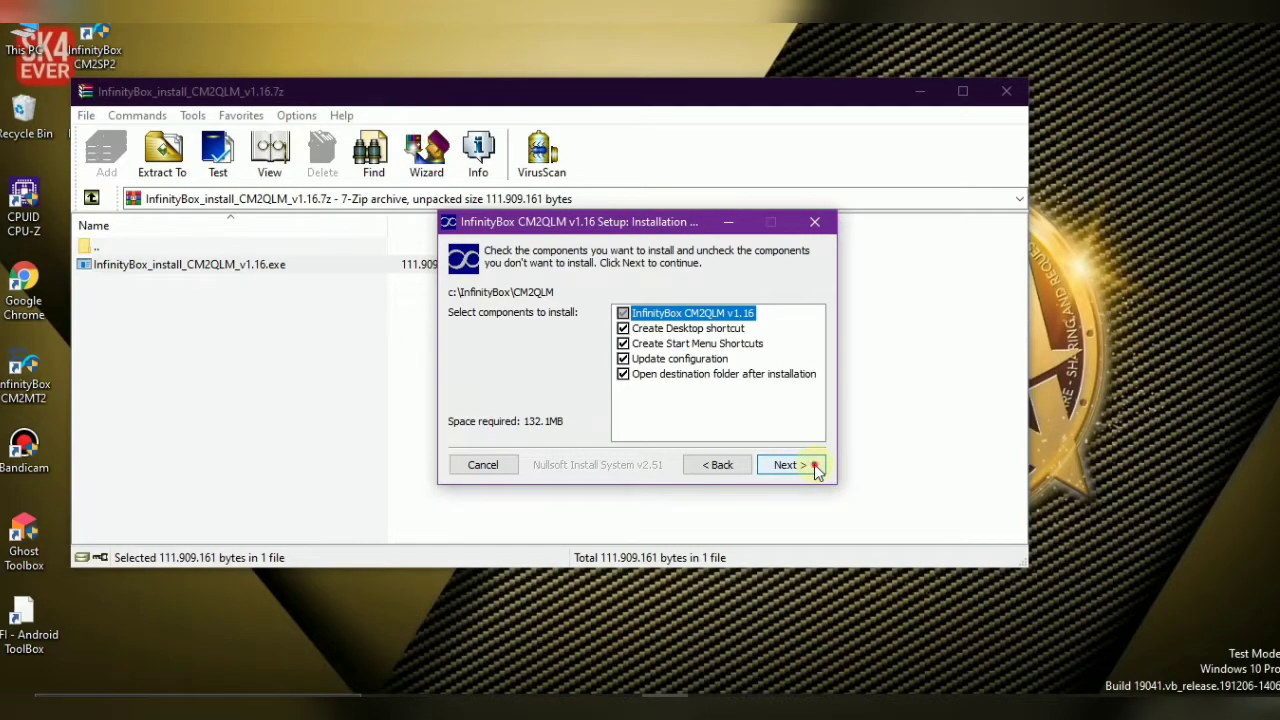
pyautogui.click(816, 468)
pyautogui.click(790, 465)
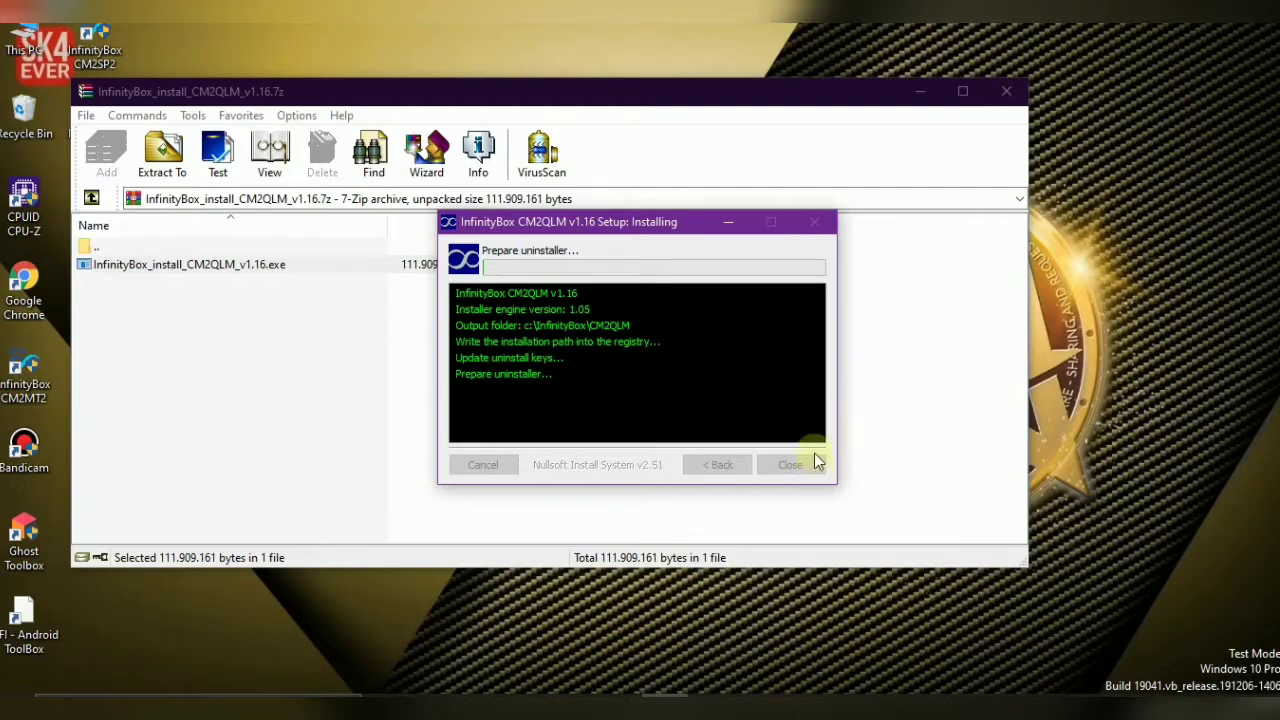
pyautogui.rightClick(1068, 152)
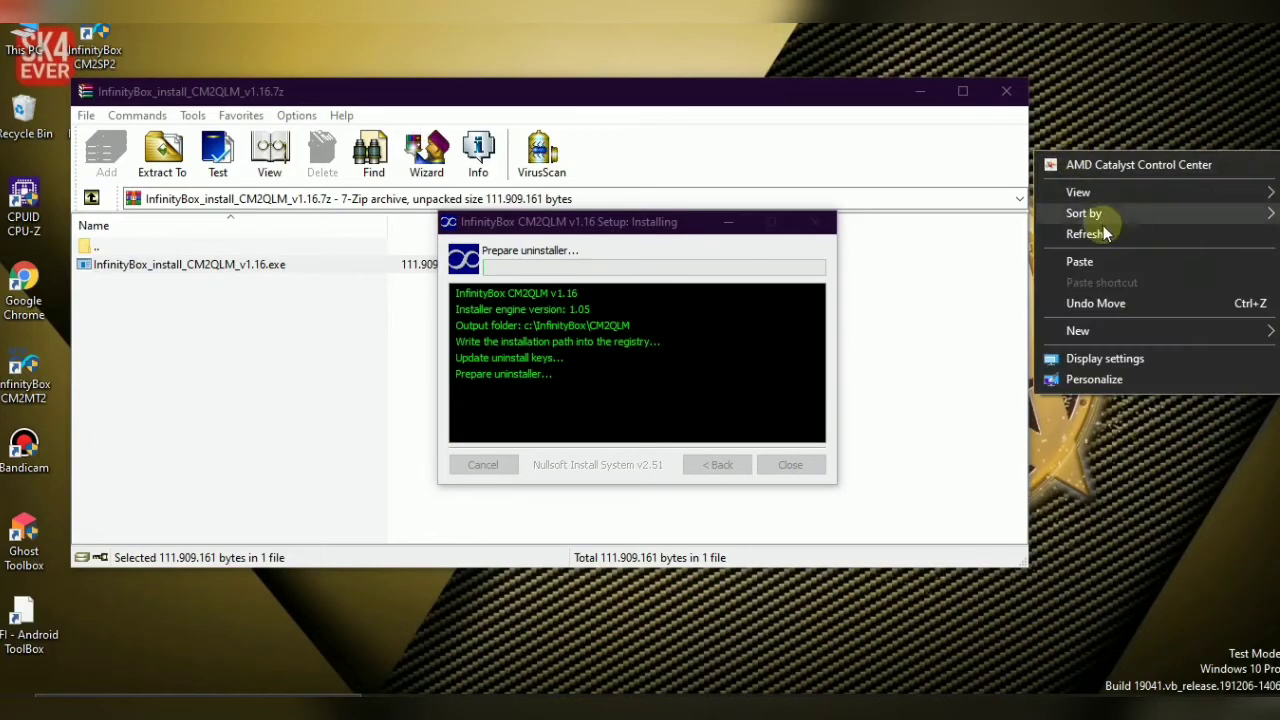
pyautogui.click(1105, 234)
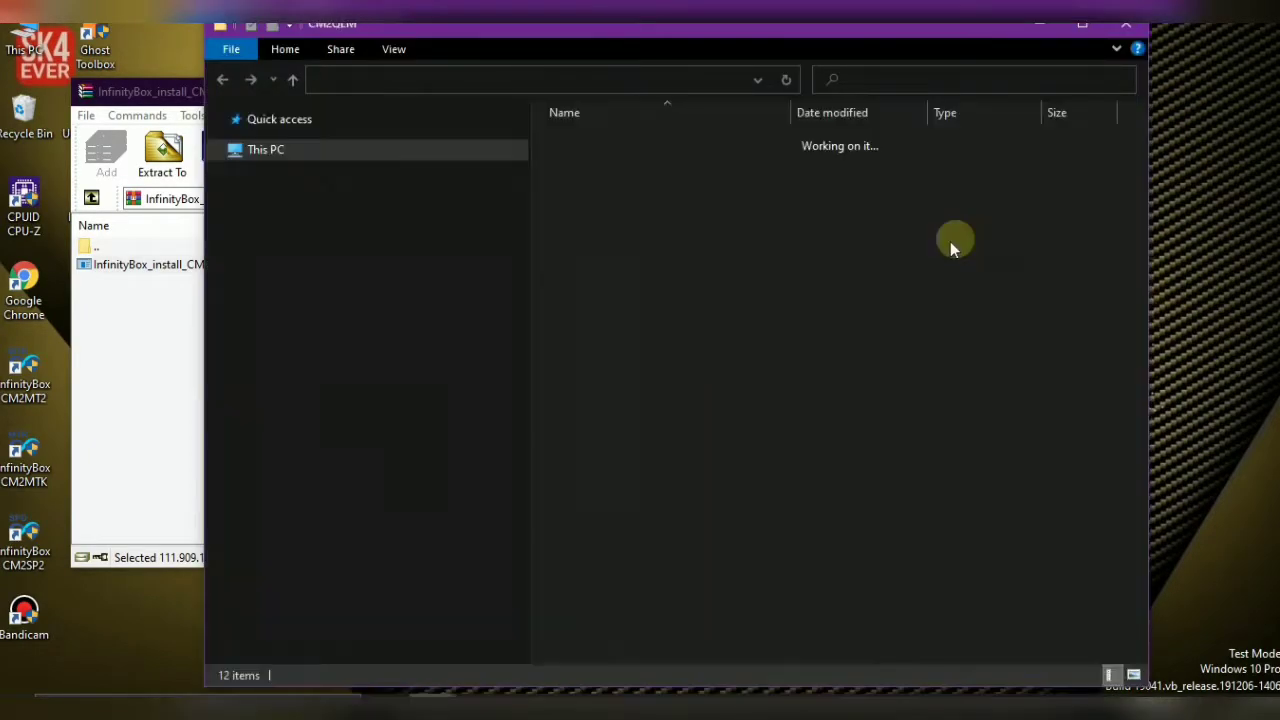
# Close the finished CM2QLM setup dialog and the CM2QLM archive's WinRAR window
pyautogui.click(607, 241)
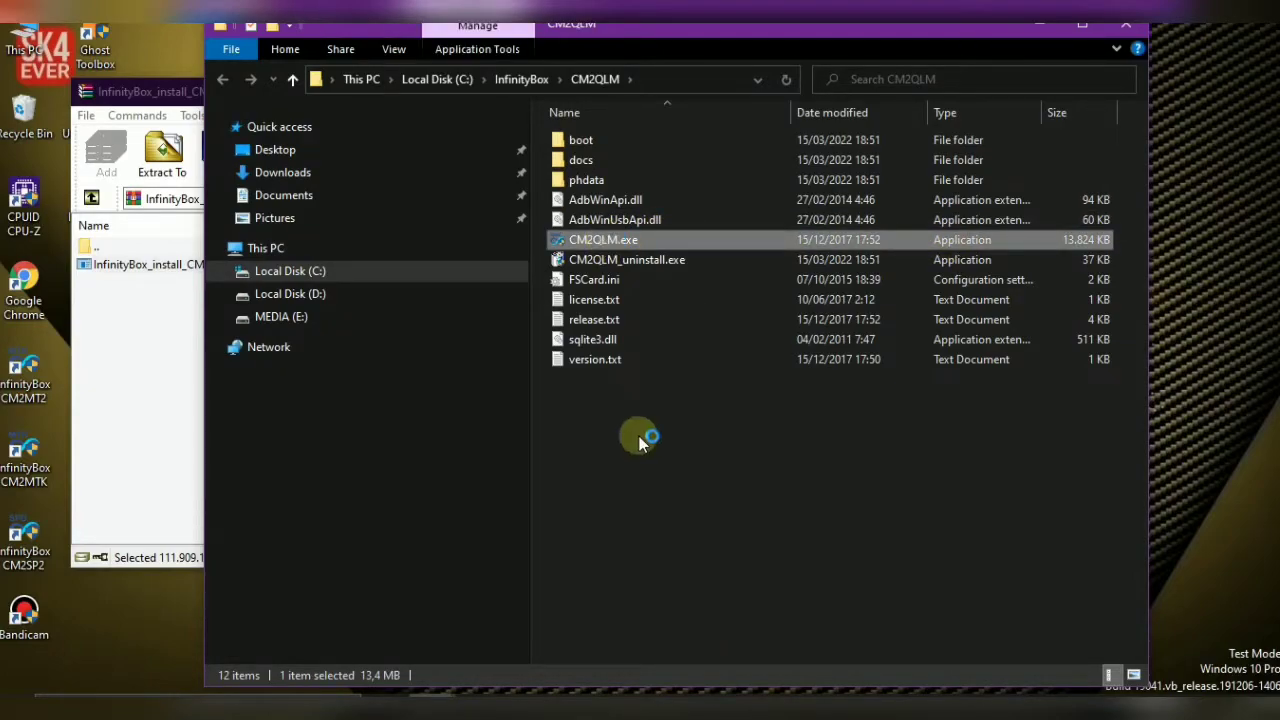
pyautogui.click(664, 692)
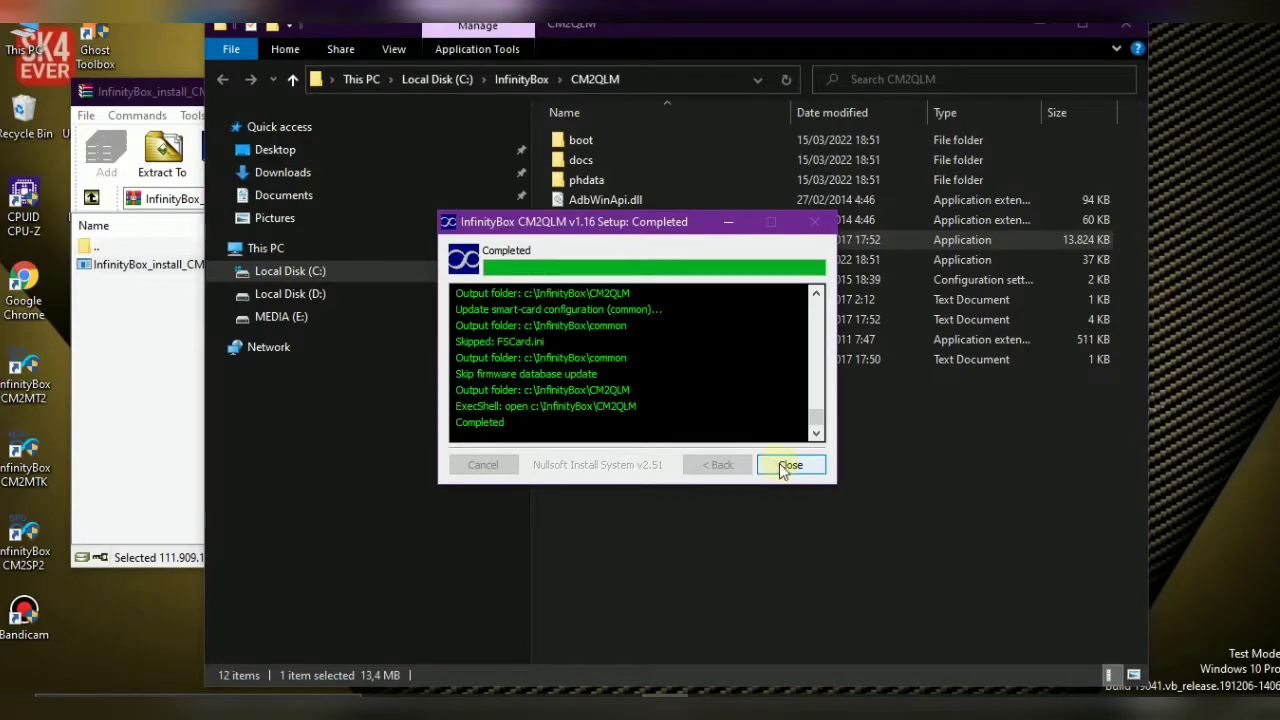
pyautogui.click(772, 466)
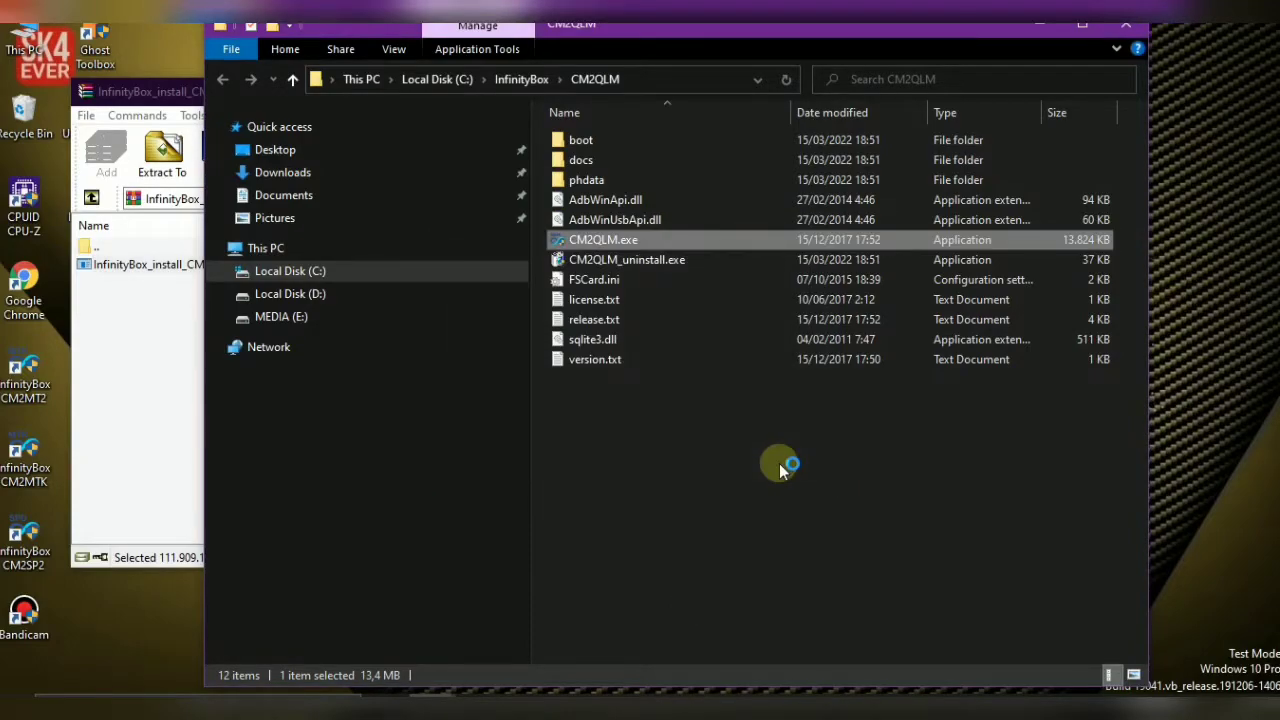
pyautogui.click(167, 359)
pyautogui.click(1005, 93)
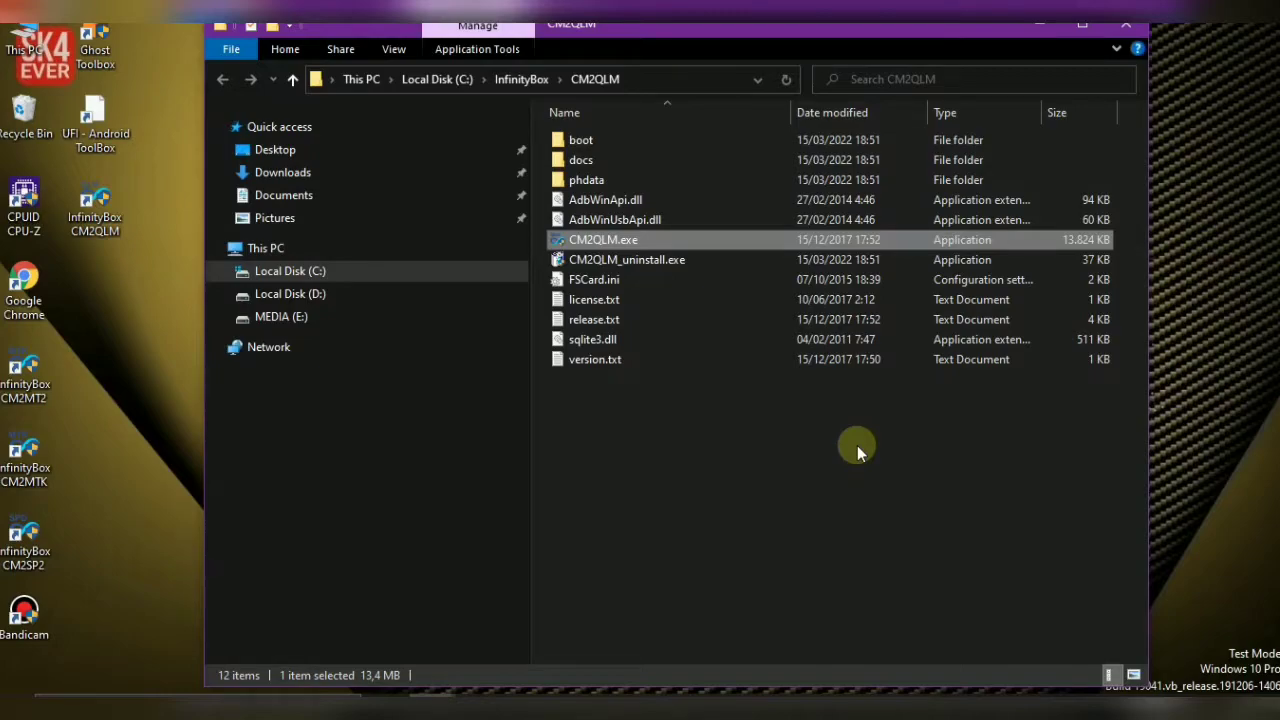
# Launch CM2QLM.exe and dismiss the 'Smart-Card not have active module!' warning
pyautogui.rightClick(1173, 211)
pyautogui.click(735, 385)
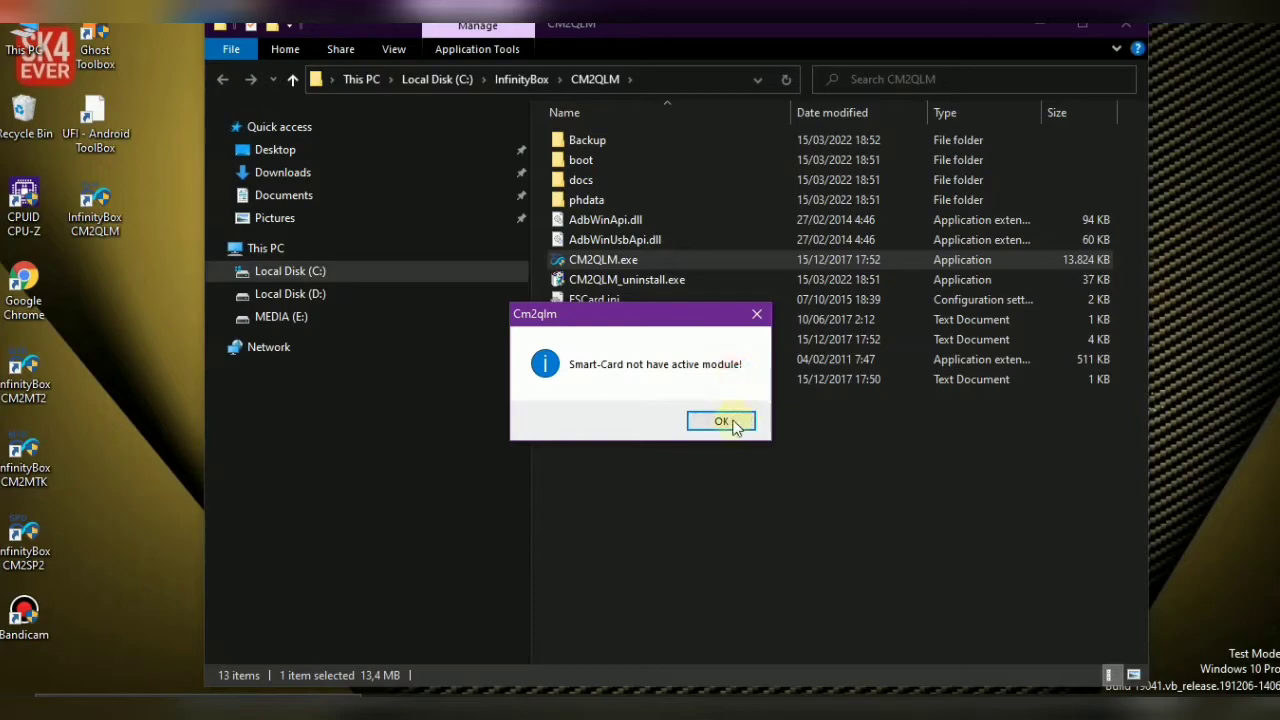
pyautogui.click(731, 420)
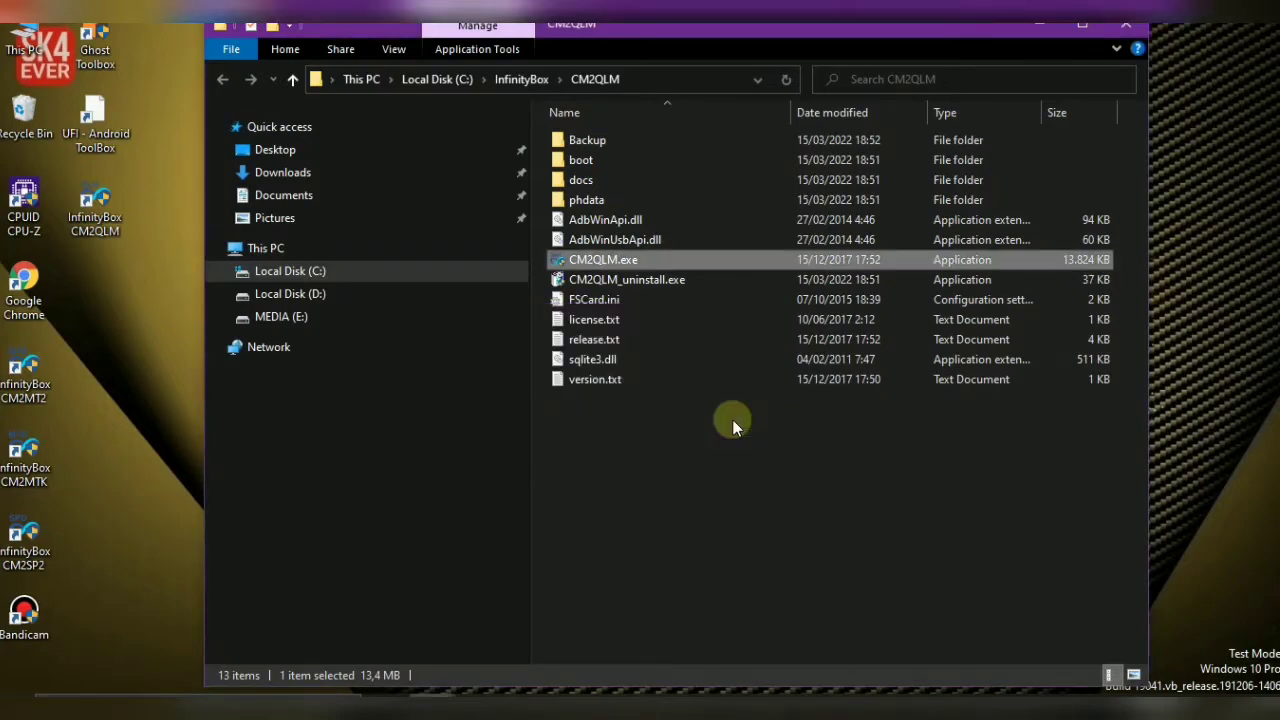
# Refresh the desktop twice, dismiss the smart-card warning again, and relaunch CM2QLM.exe
pyautogui.rightClick(1187, 184)
pyautogui.click(1186, 270)
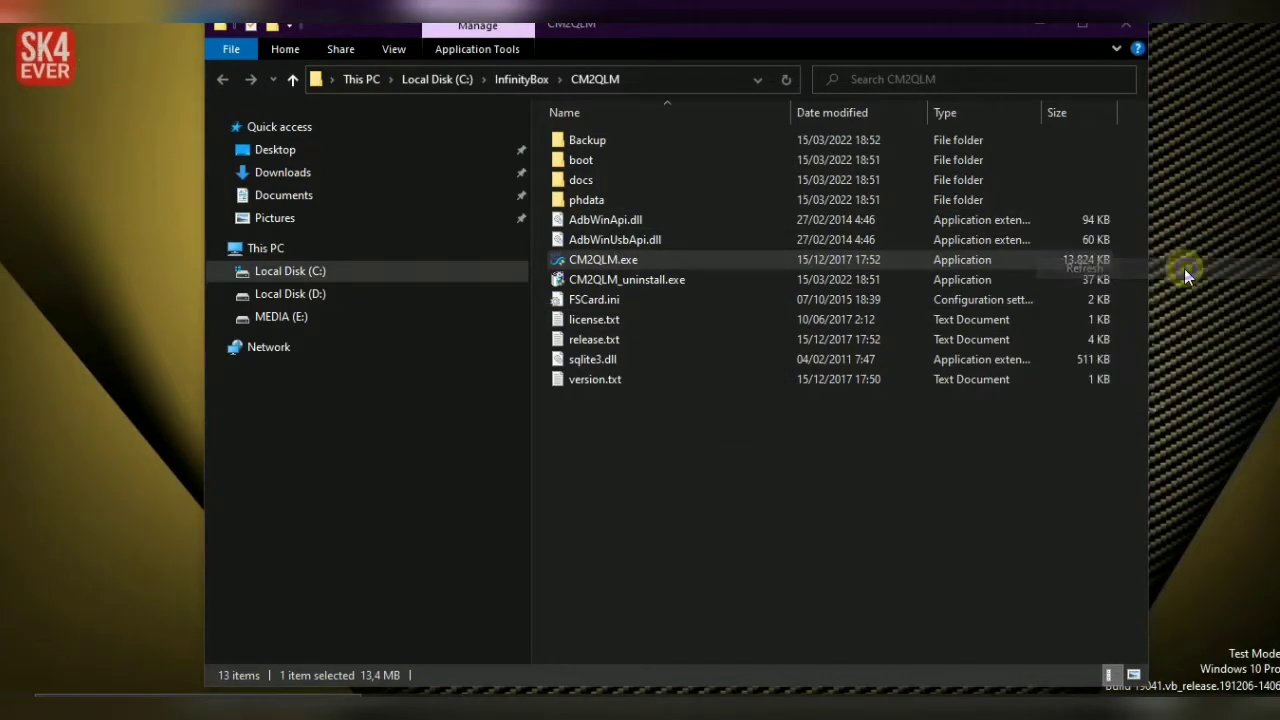
pyautogui.rightClick(1184, 268)
pyautogui.click(1168, 352)
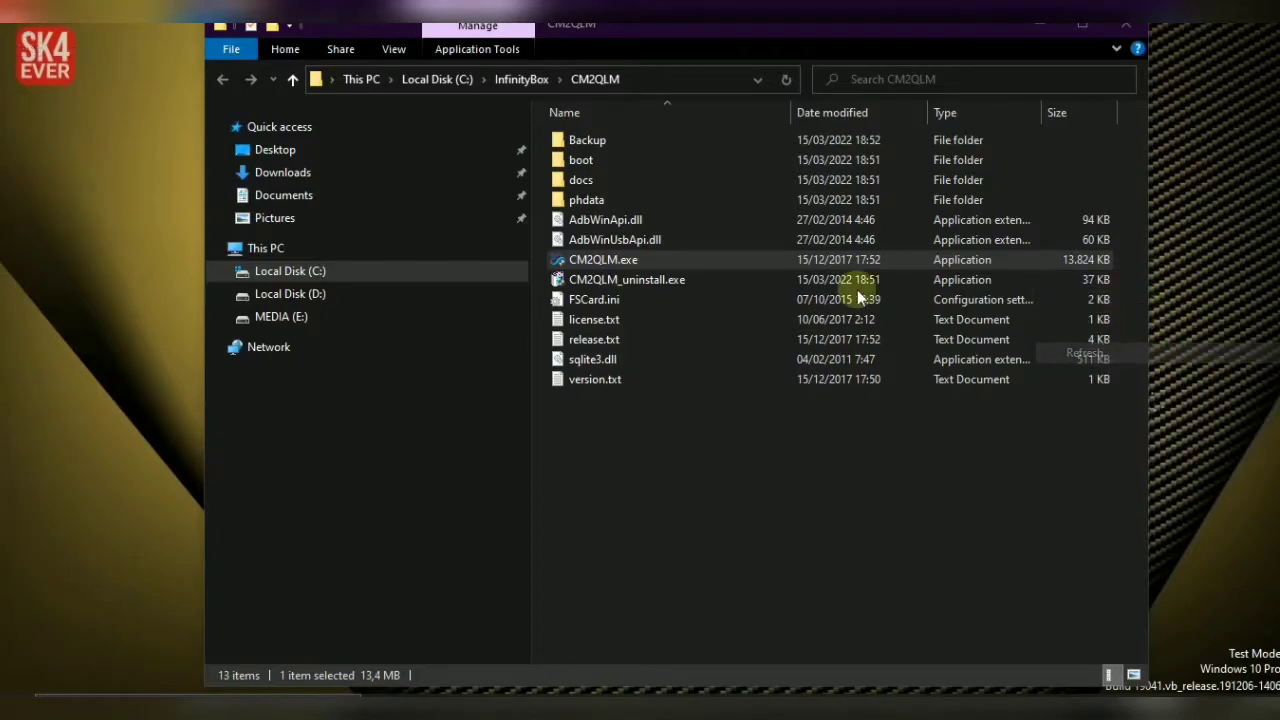
pyautogui.click(631, 261)
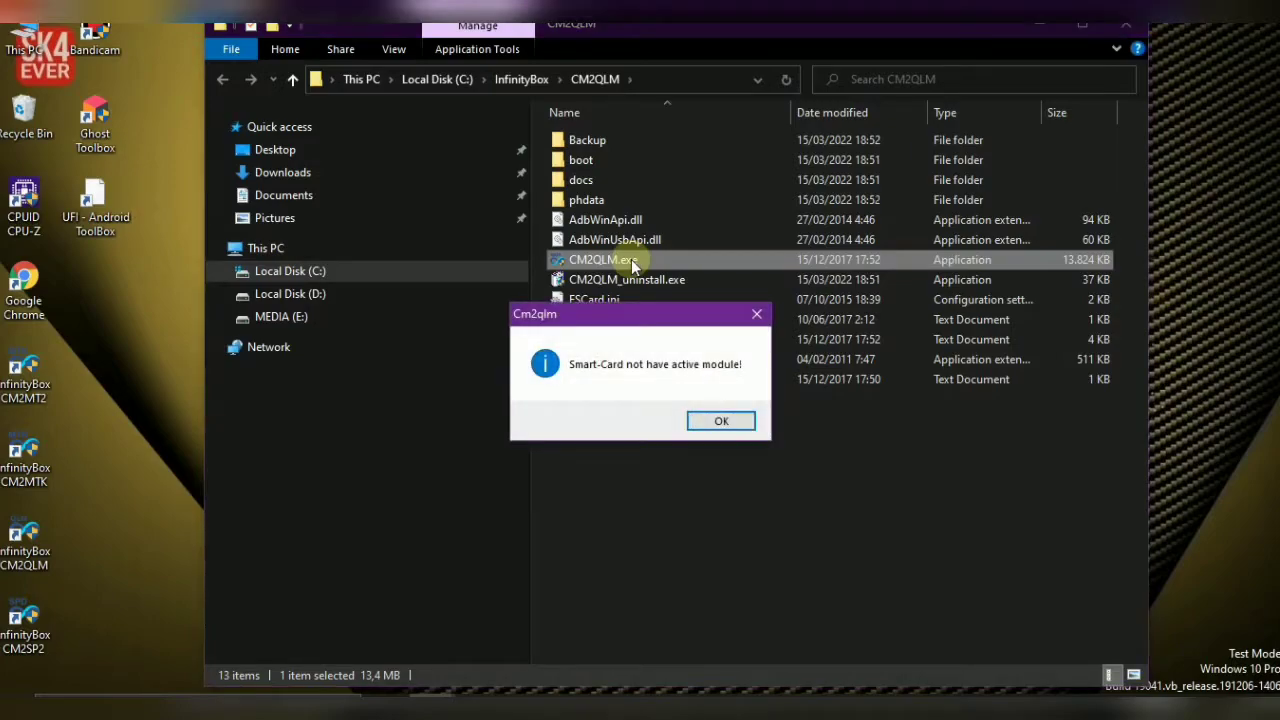
pyautogui.click(720, 421)
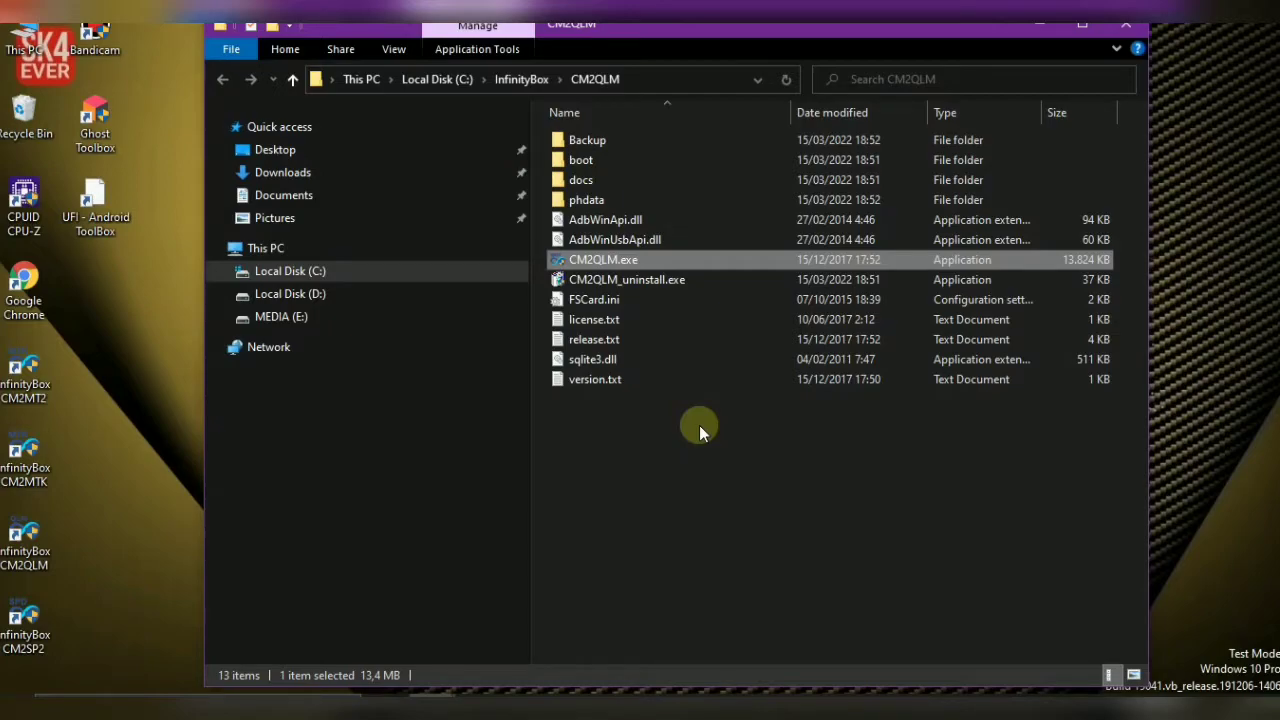
pyautogui.doubleClick(606, 259)
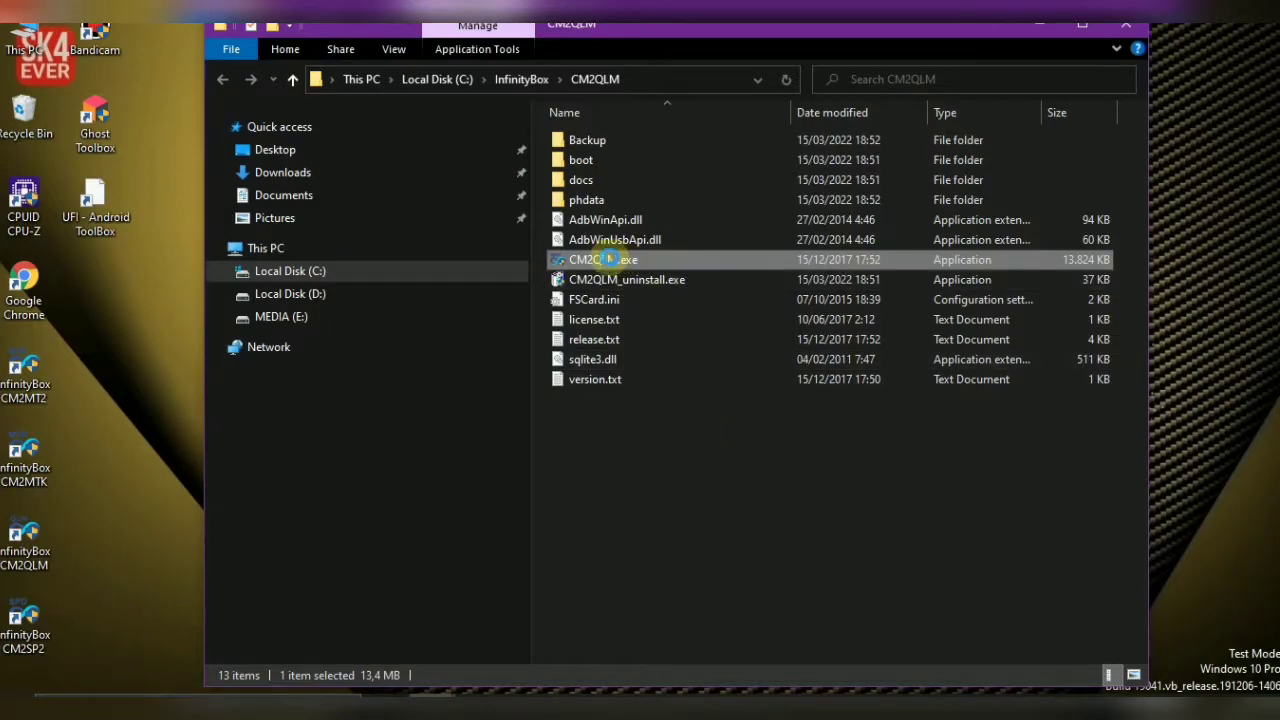
# Run CM2QLM.exe as administrator, refresh the folder to show Operation.log, and expand hidden tray icons
pyautogui.rightClick(611, 262)
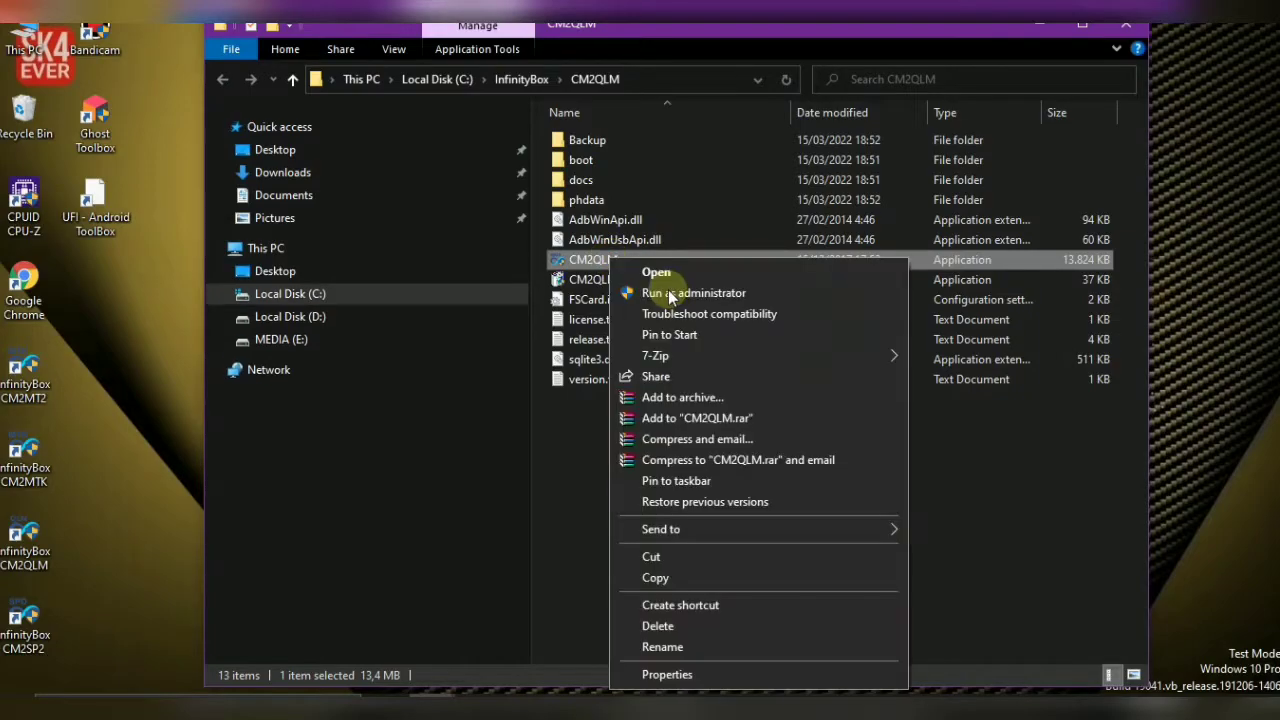
pyautogui.click(664, 289)
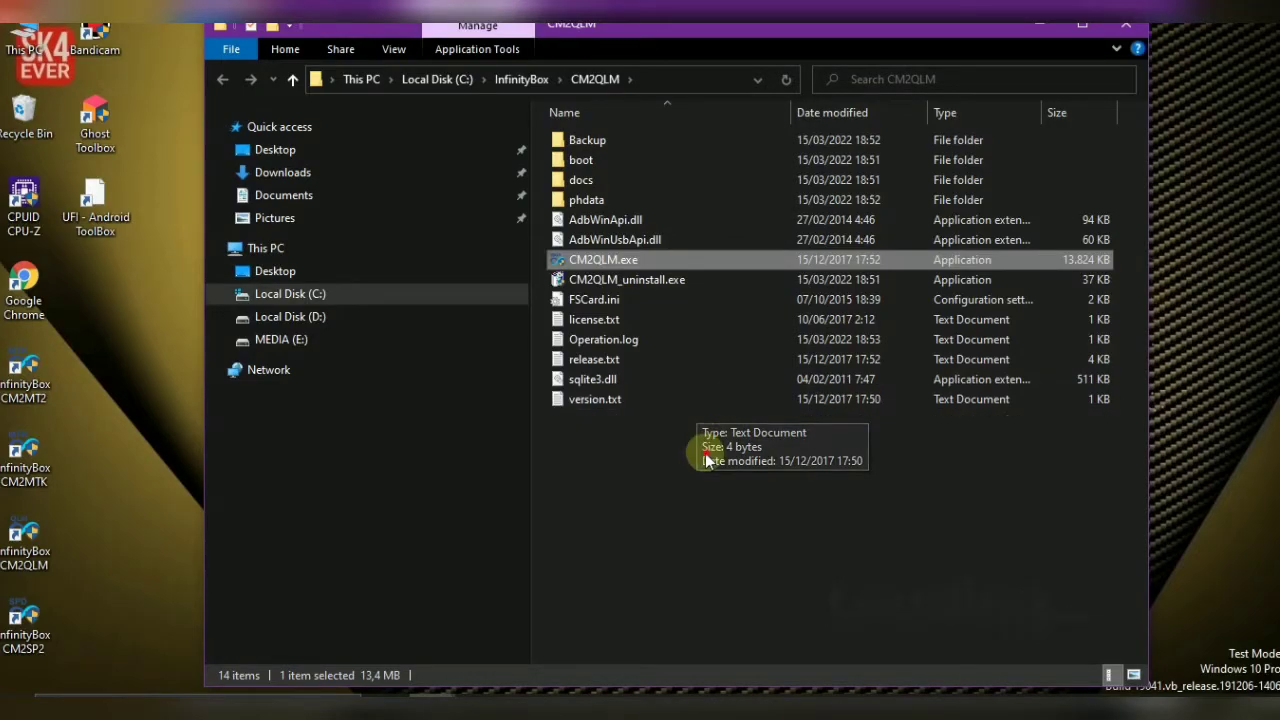
pyautogui.click(705, 455)
pyautogui.rightClick(705, 455)
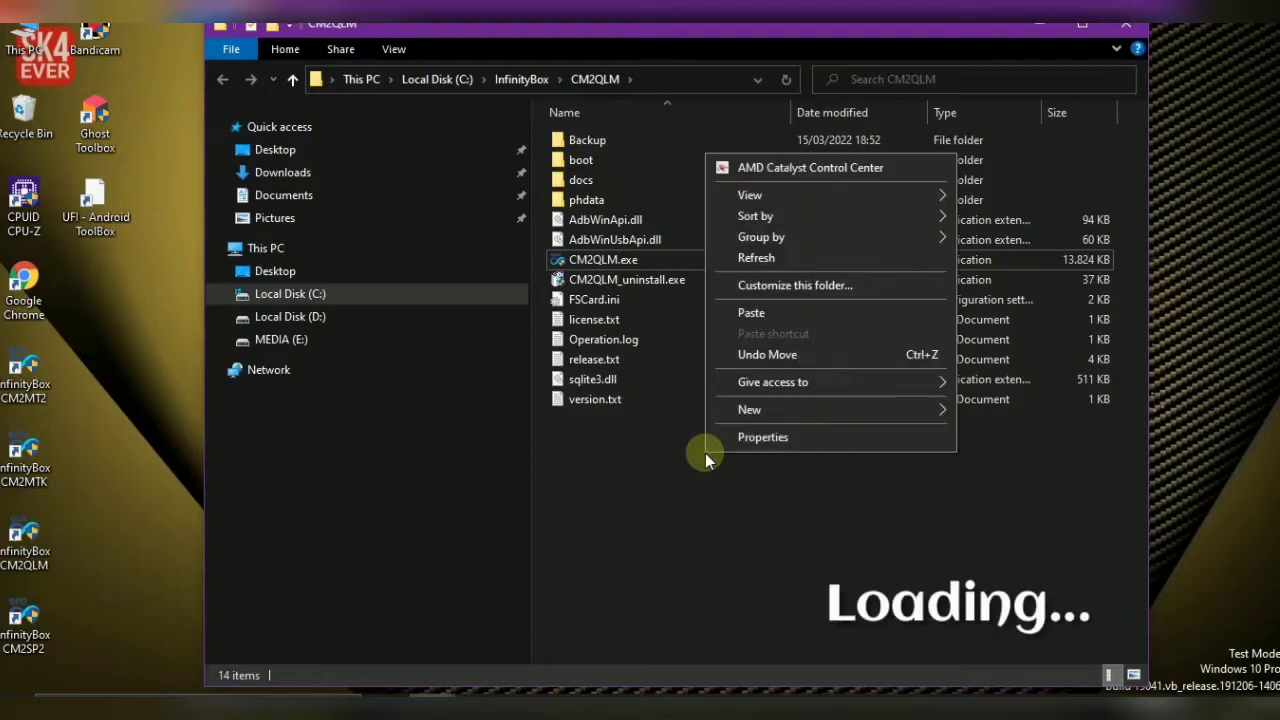
pyautogui.click(760, 258)
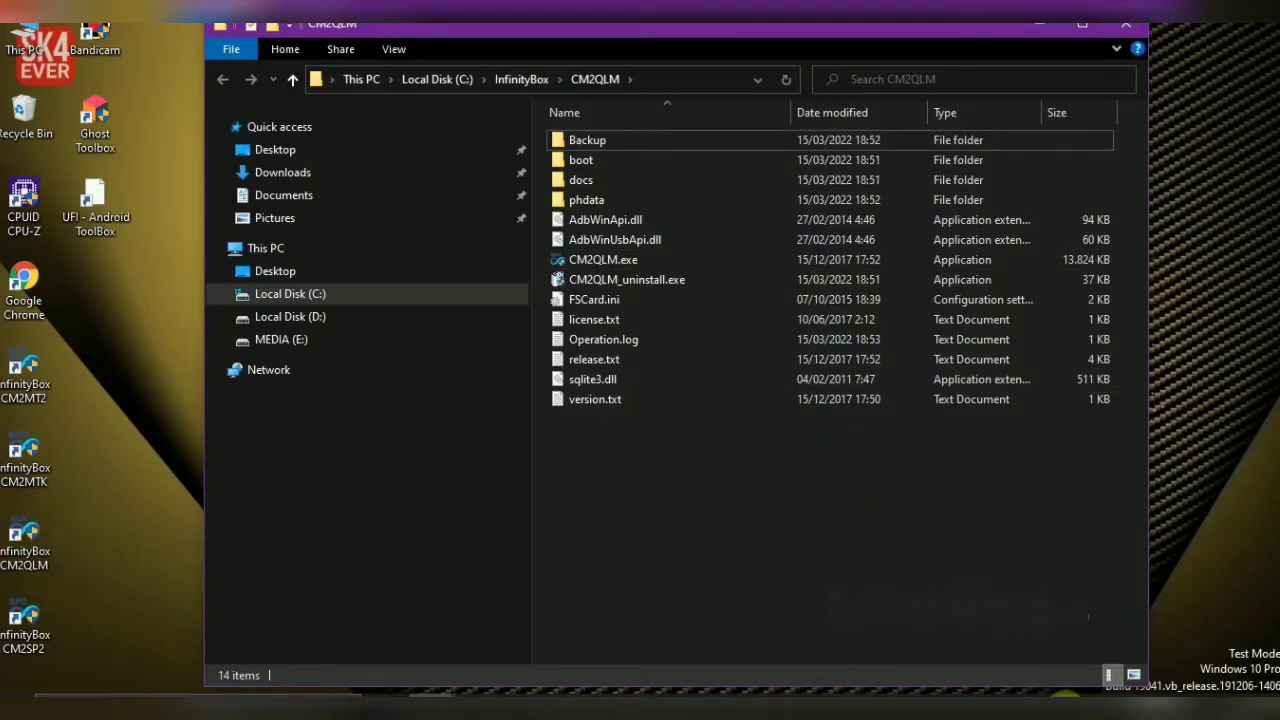
pyautogui.click(1107, 688)
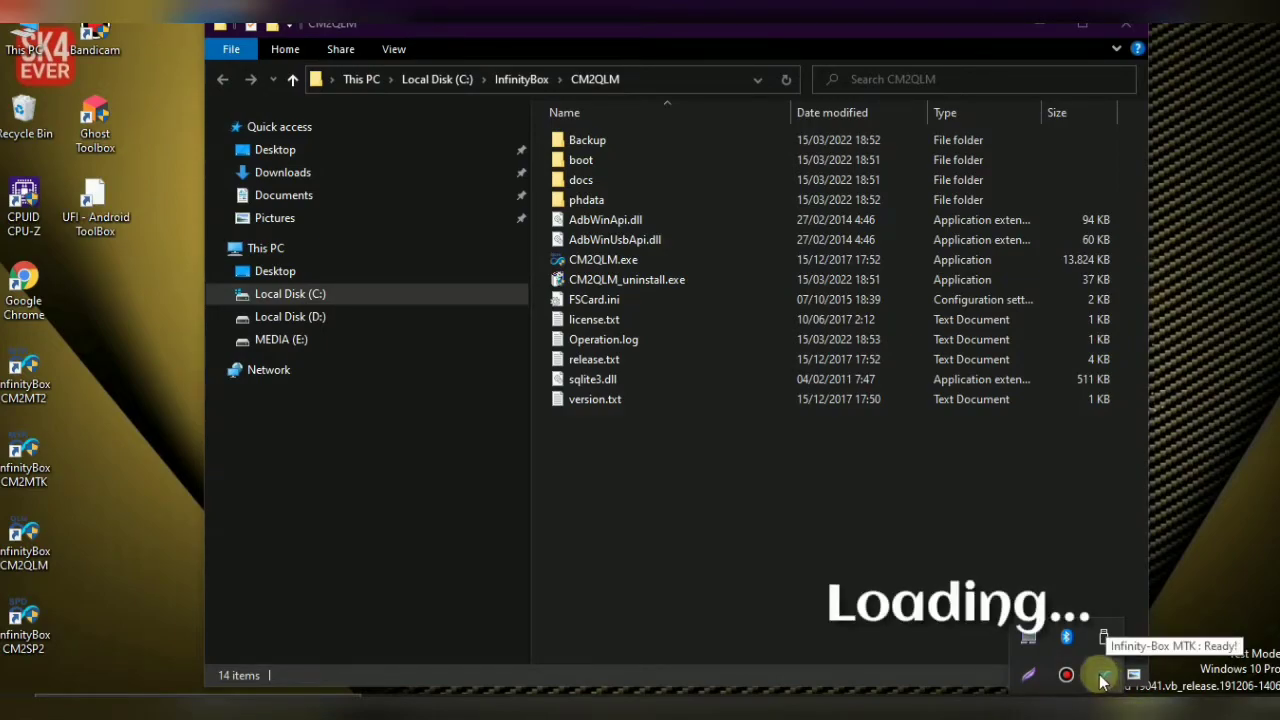
# Confirm the card is found in the Infinity-Box MTK module window, close it, and bring up CM2QLM.exe's context menu
pyautogui.click(1104, 676)
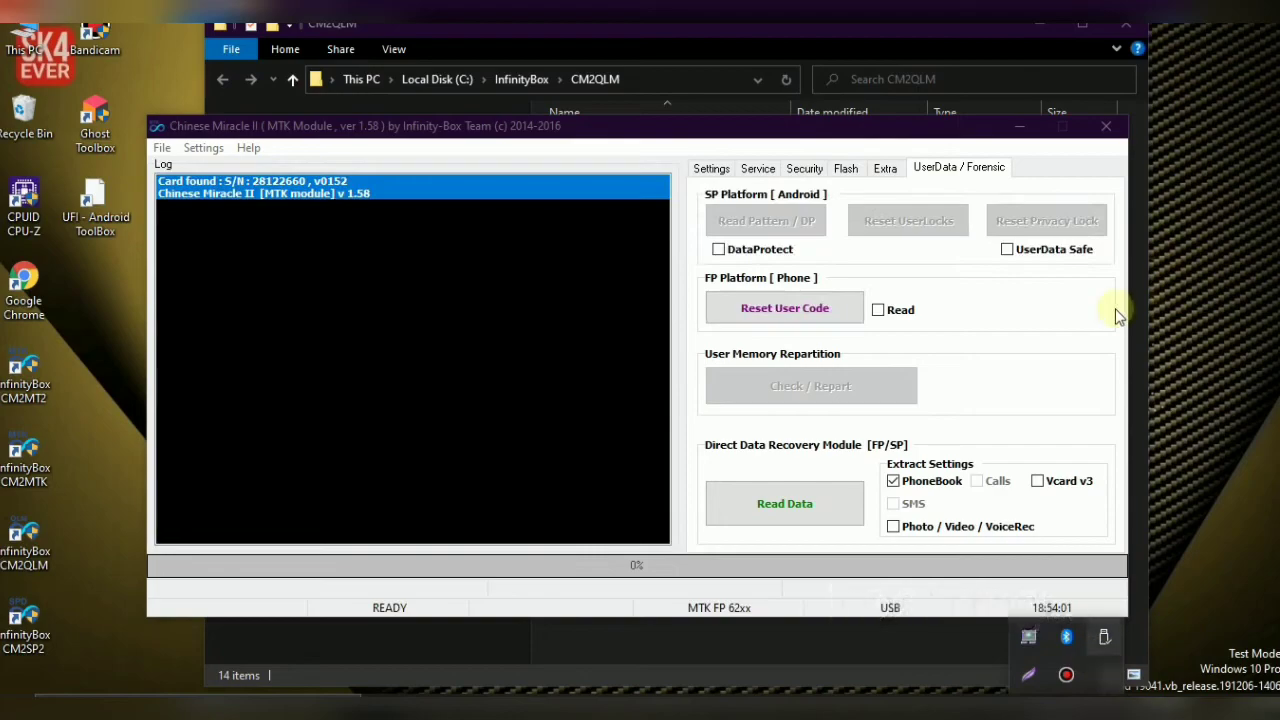
pyautogui.click(1107, 137)
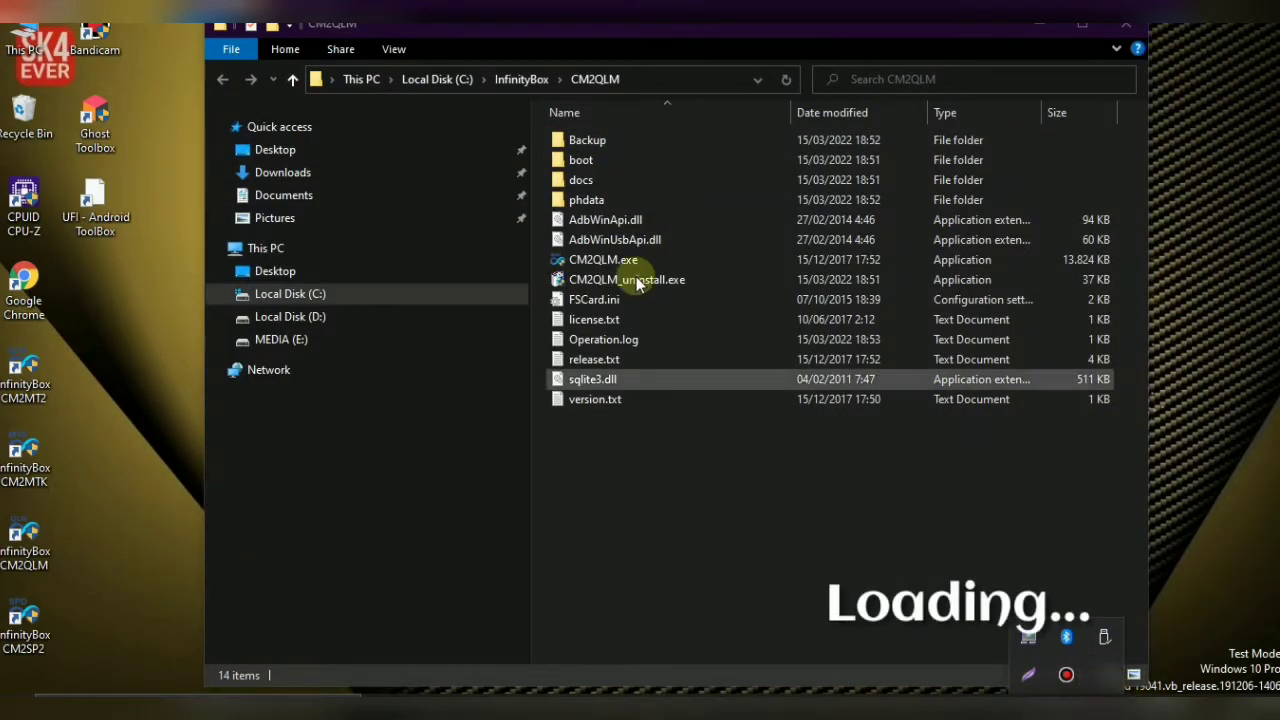
pyautogui.rightClick(614, 260)
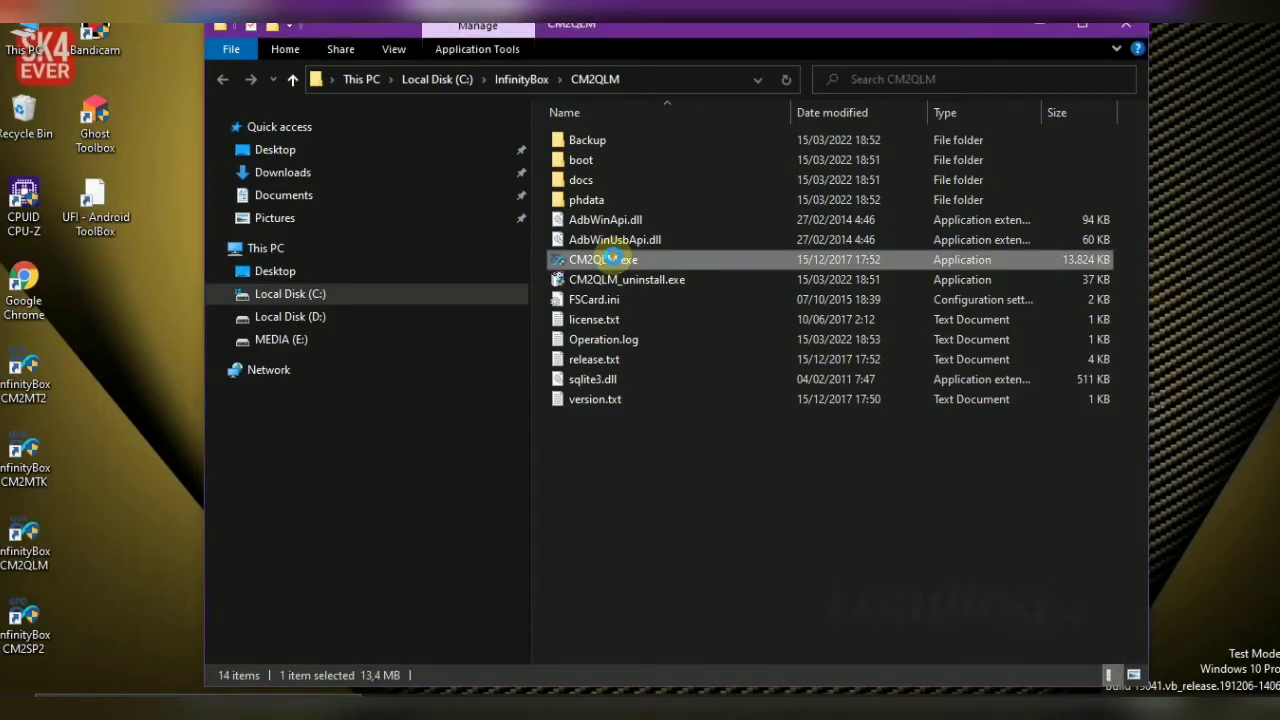
# Launch the CM2QLM Qualcomm module and check its wipe options, leaving FULL WIPE selected
pyautogui.click(182, 252)
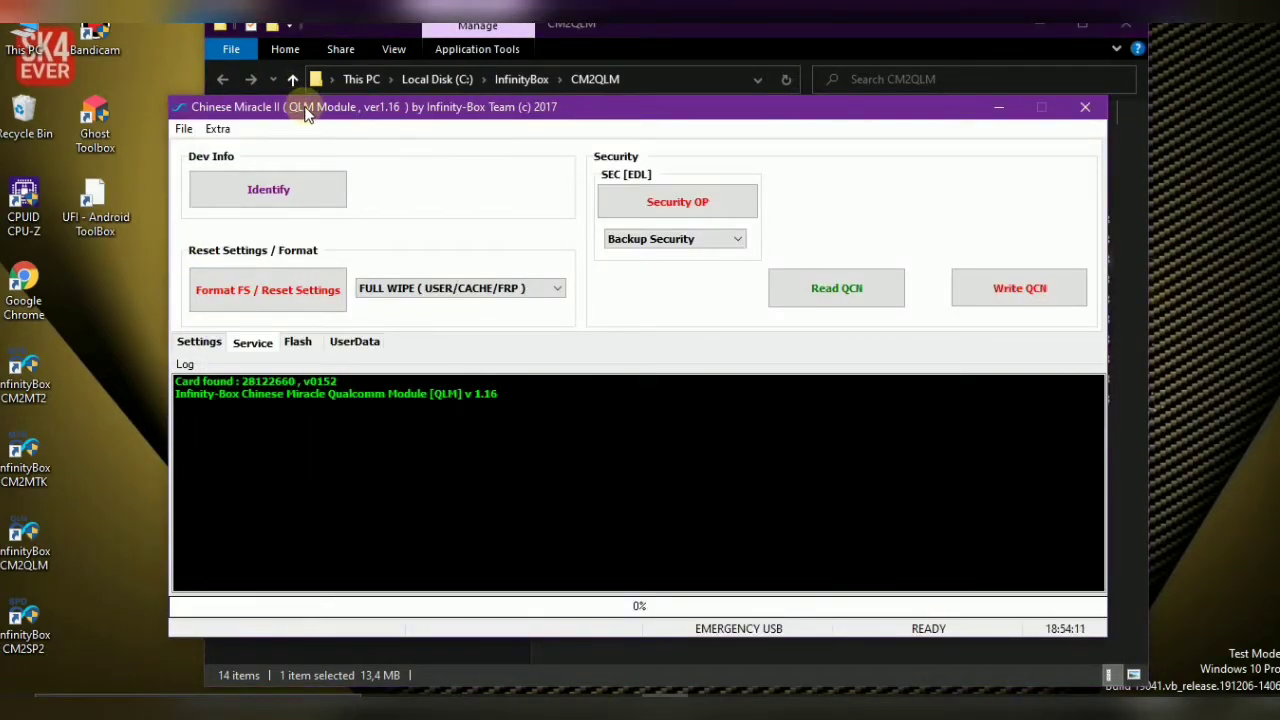
pyautogui.click(443, 290)
pyautogui.click(318, 341)
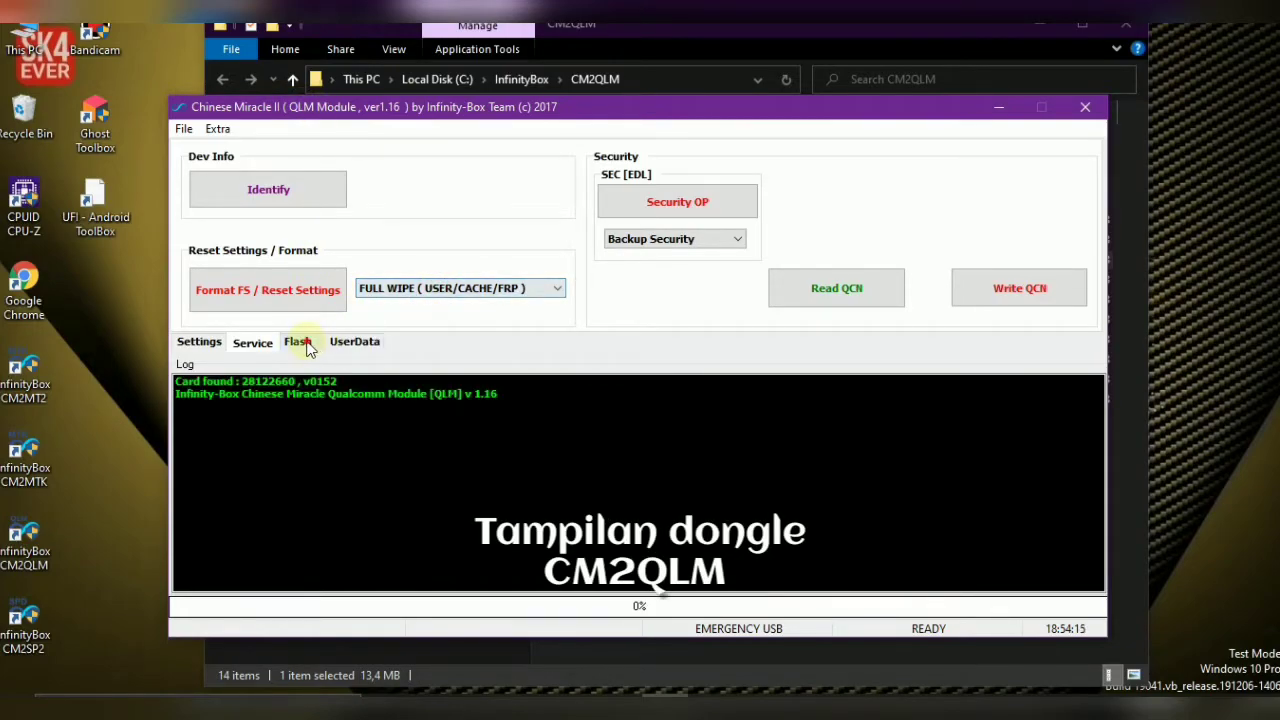
# Browse the Flash, UserData, Service and Settings pages, ending on AUTO MSM over QC HSUSB EMERGENCY USB
pyautogui.click(301, 343)
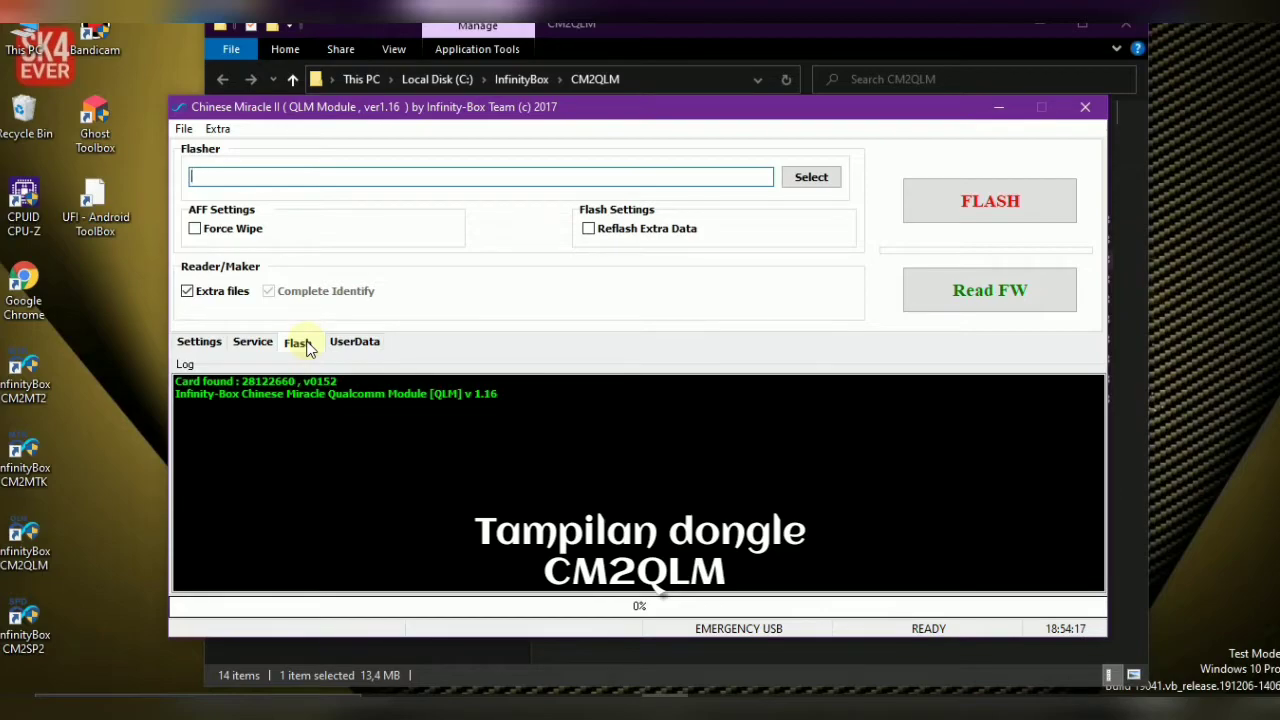
pyautogui.click(350, 342)
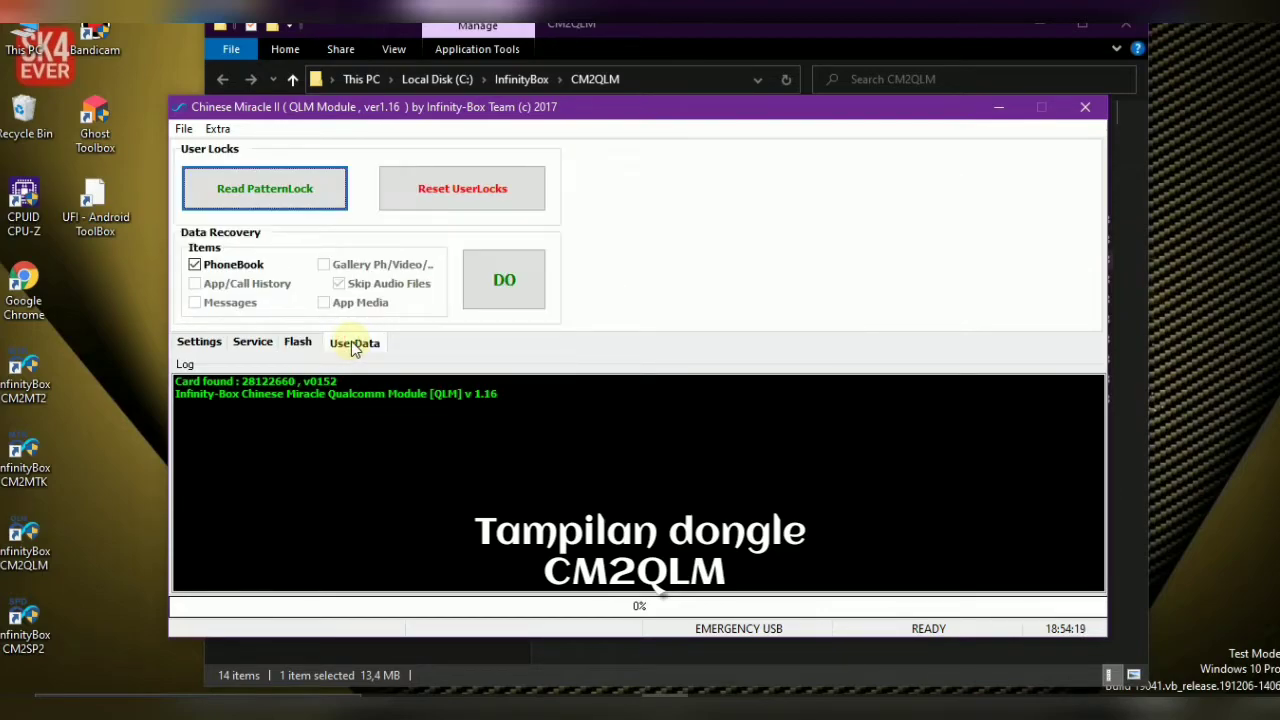
pyautogui.click(305, 343)
pyautogui.click(252, 342)
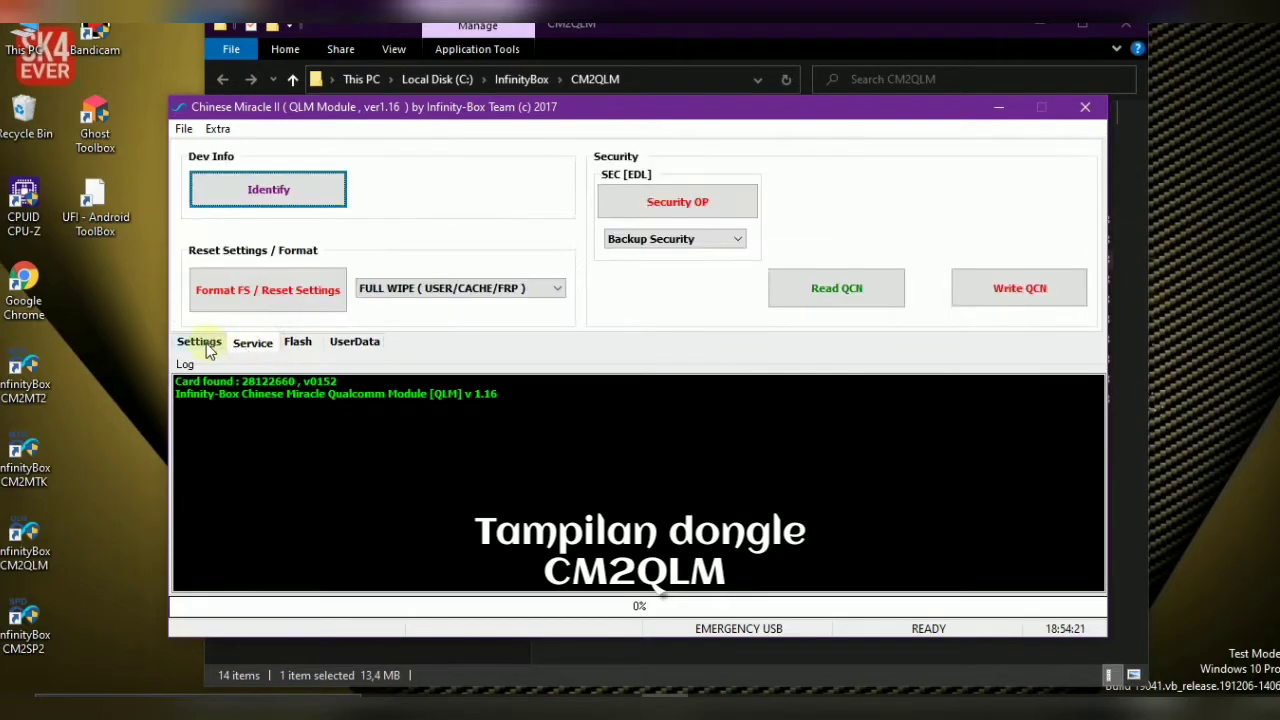
pyautogui.click(204, 343)
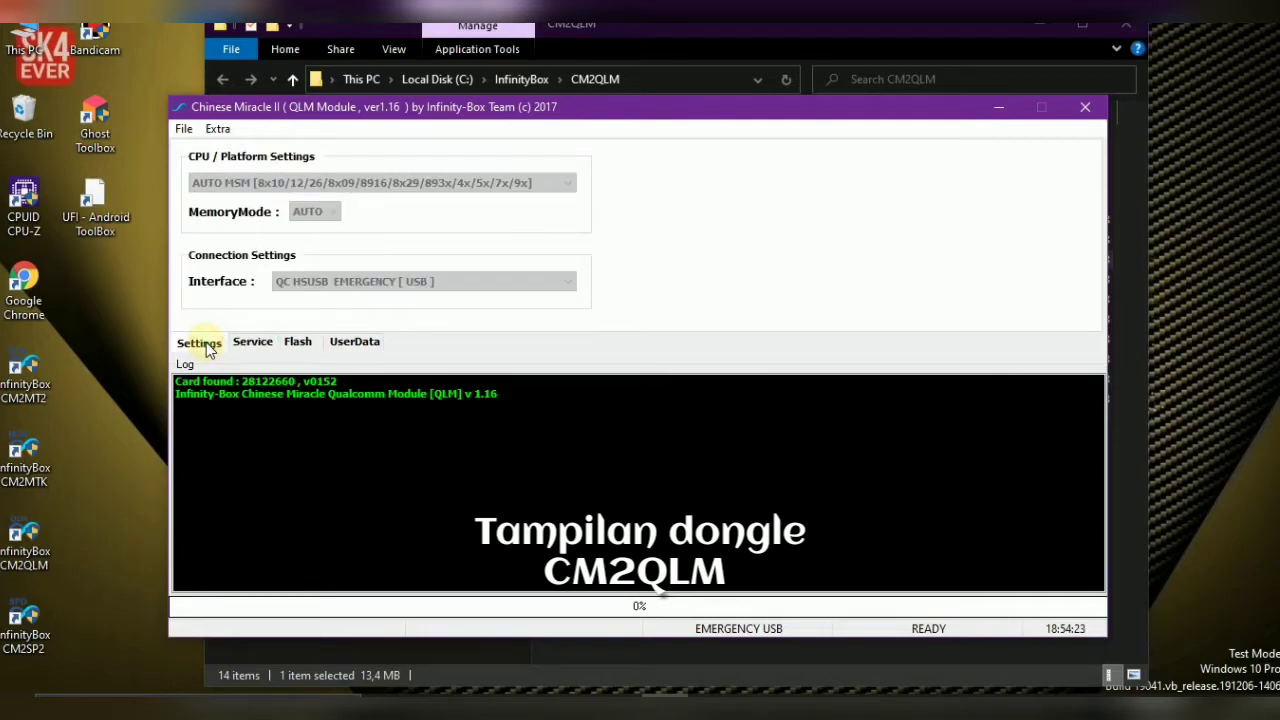